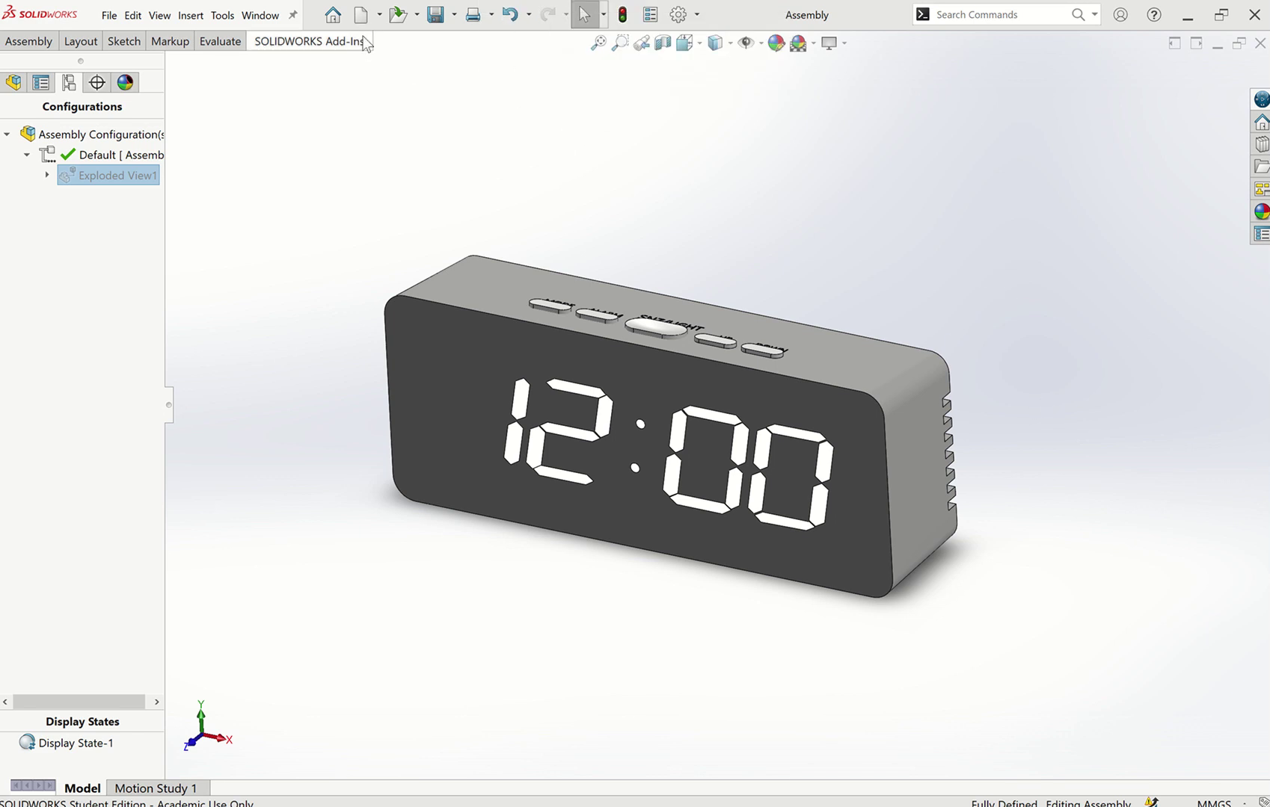
# Step: Create a new drawing on the standard A3 (ISO) sheet and dismiss the Model View insertion
pyautogui.click(366, 16)
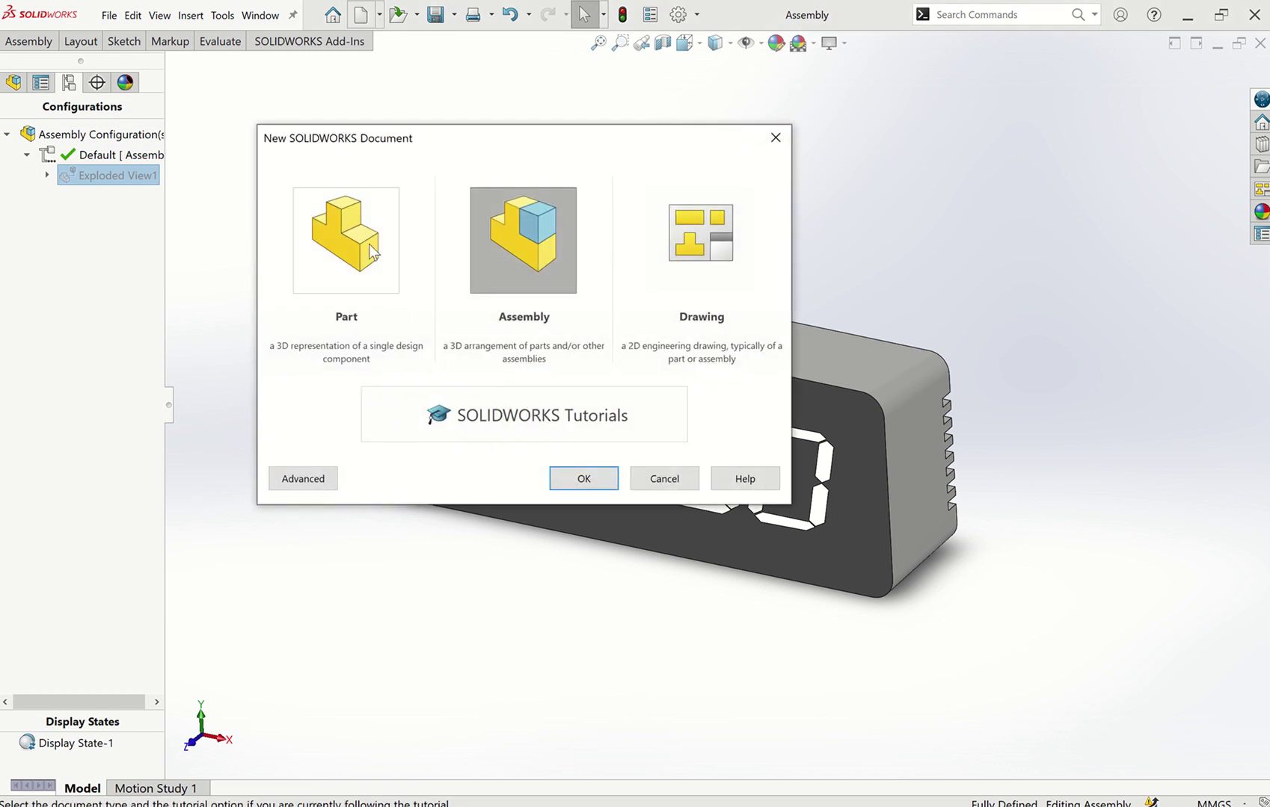
pyautogui.click(708, 261)
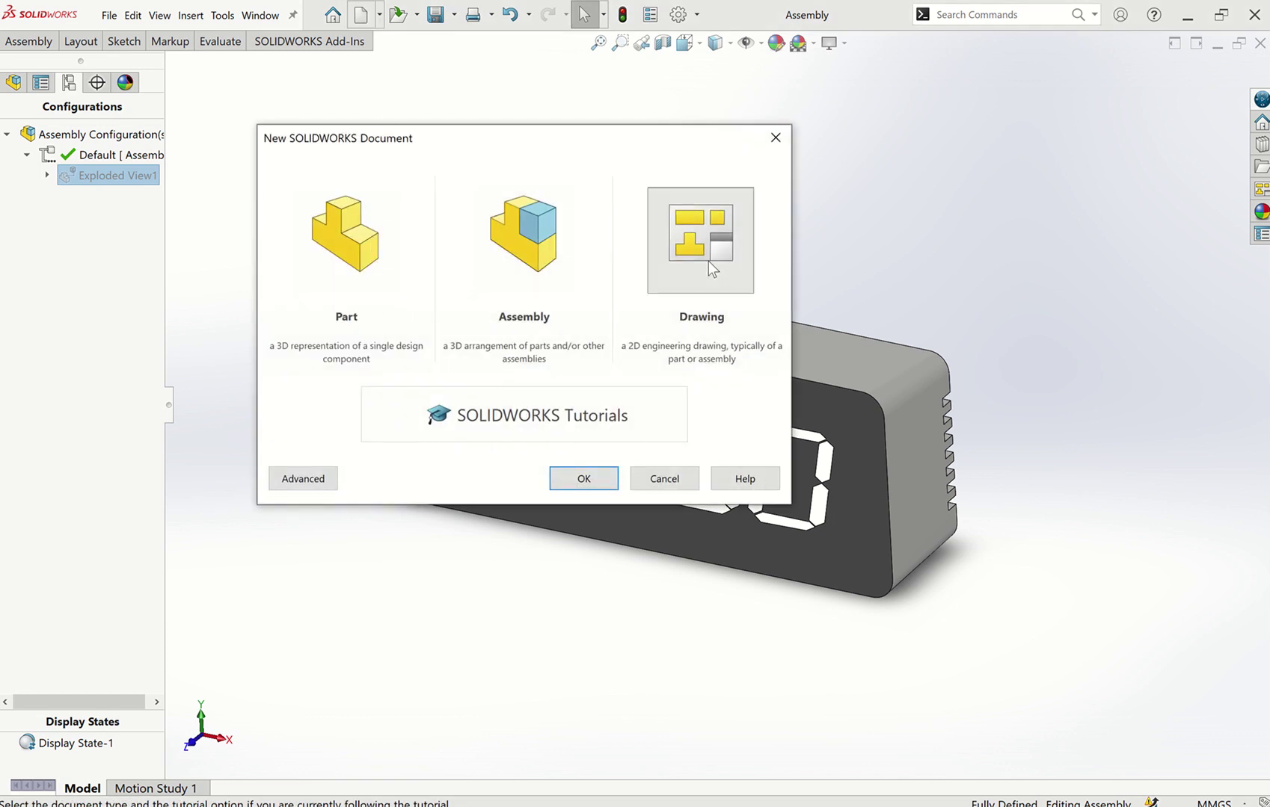
pyautogui.click(597, 480)
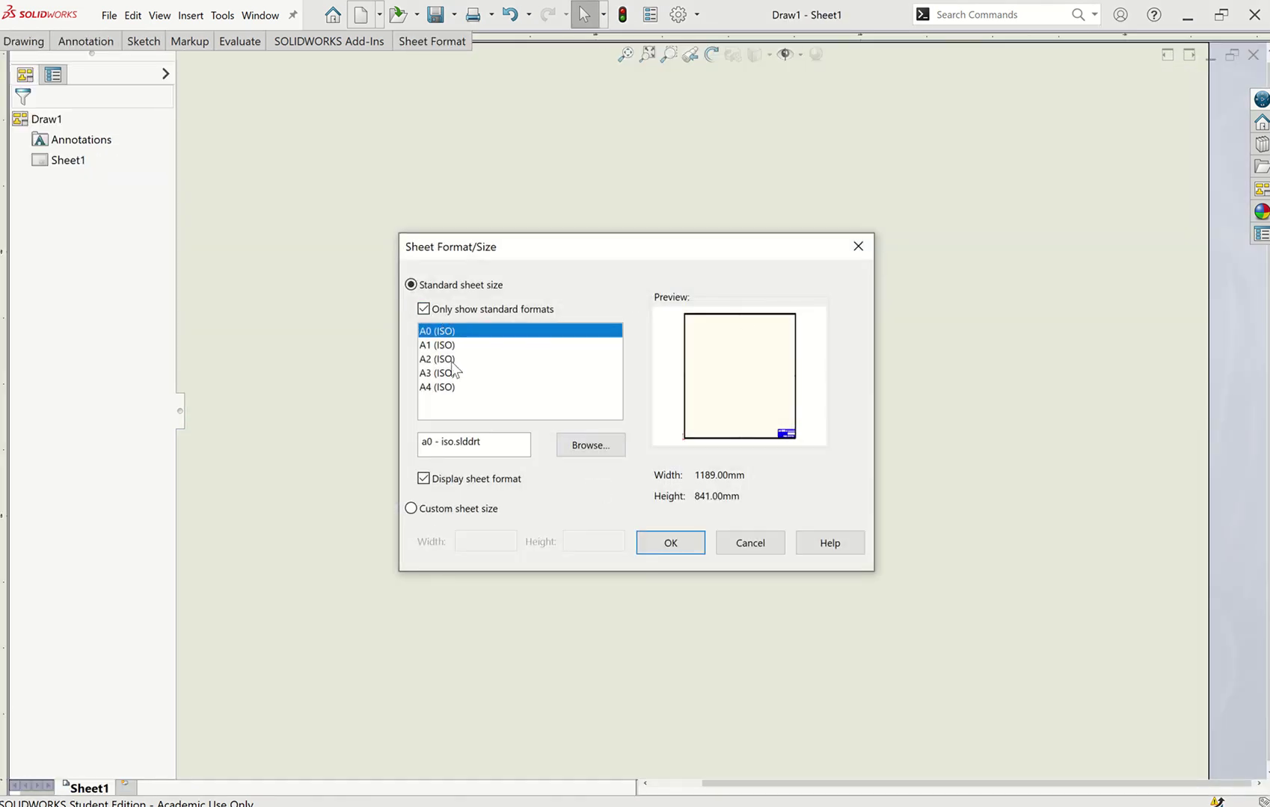
pyautogui.click(444, 374)
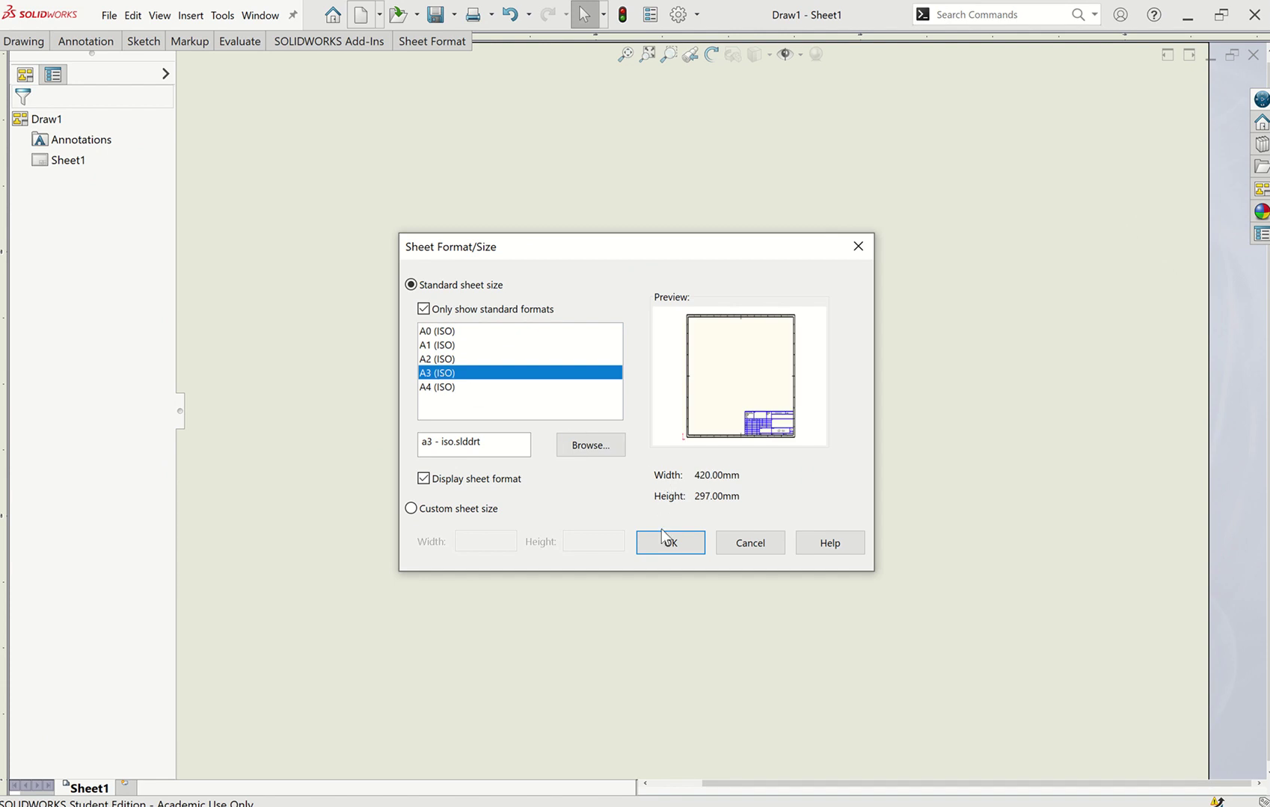
pyautogui.click(677, 548)
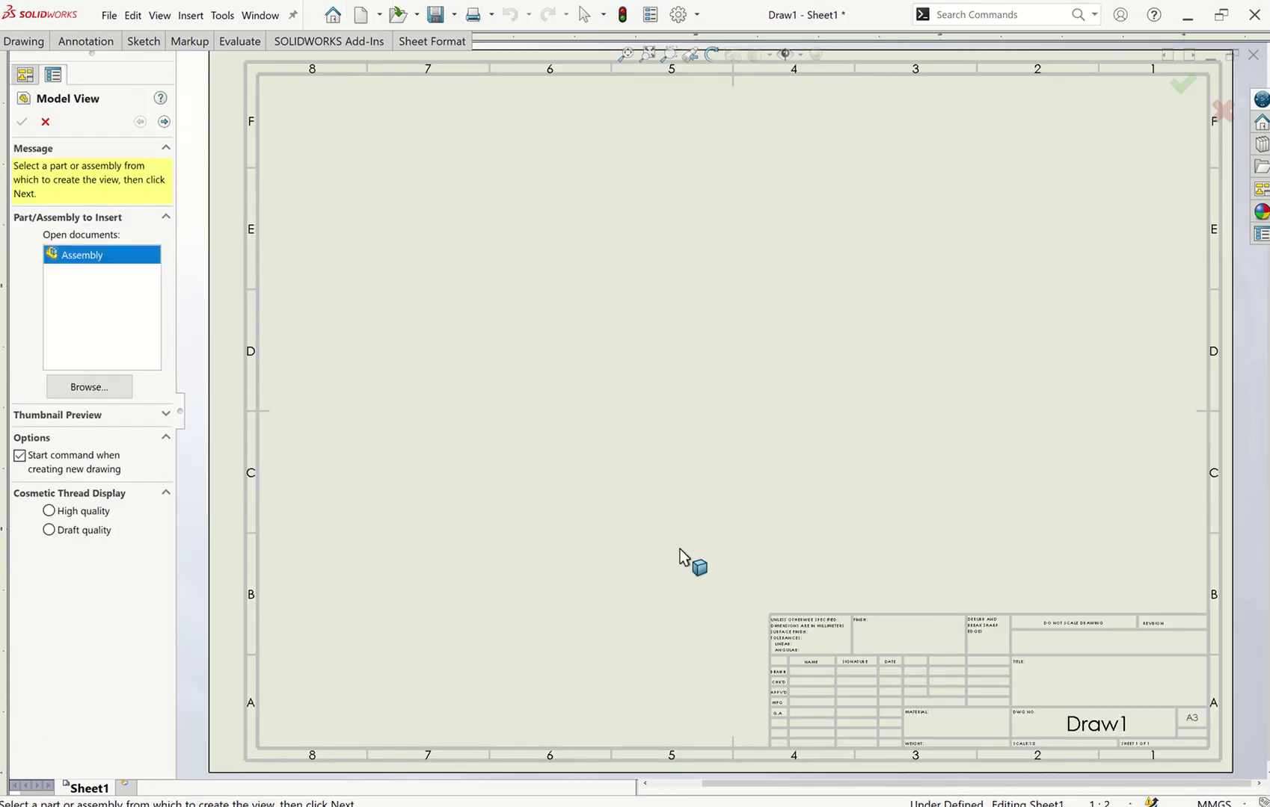
pyautogui.scroll(3, 743, 397)
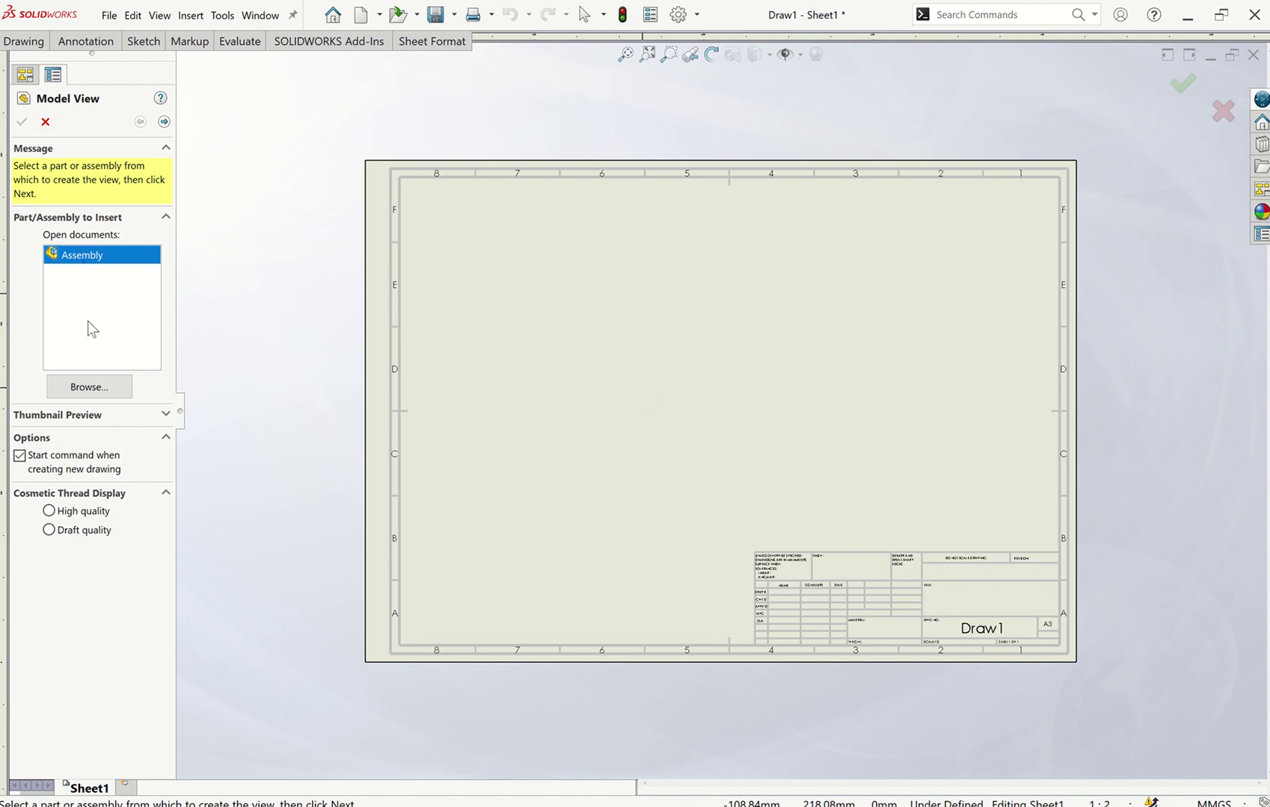
pyautogui.click(44, 123)
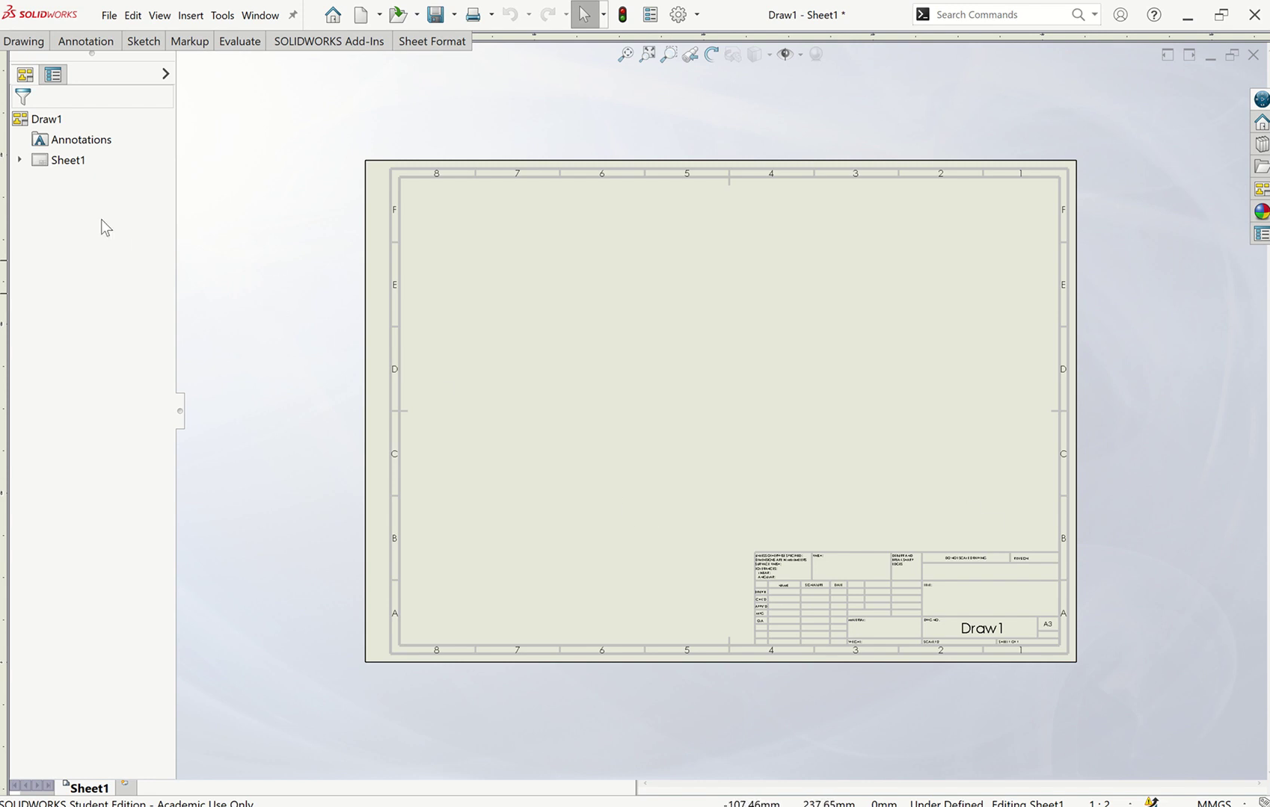
# Step: Delete the default sheet format, Sheet Format1, from Sheet1
pyautogui.click(20, 160)
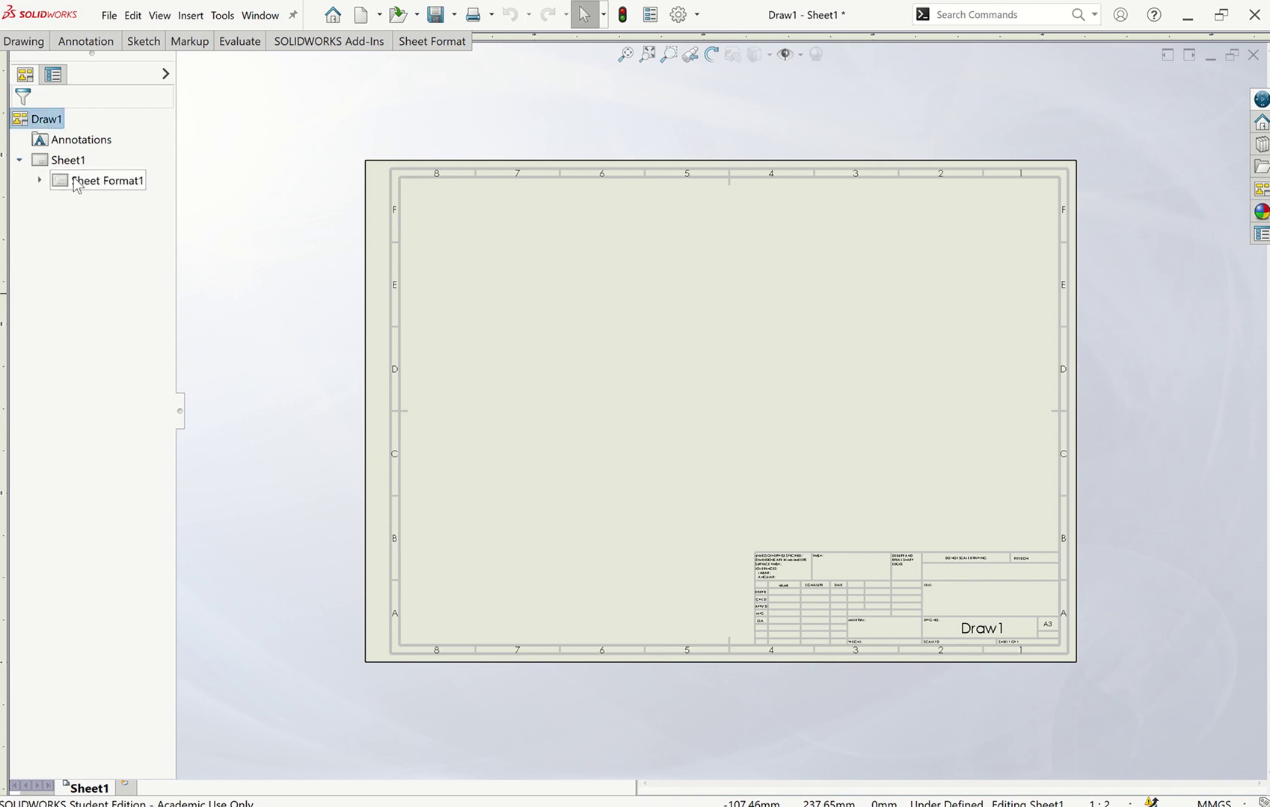
pyautogui.click(40, 181)
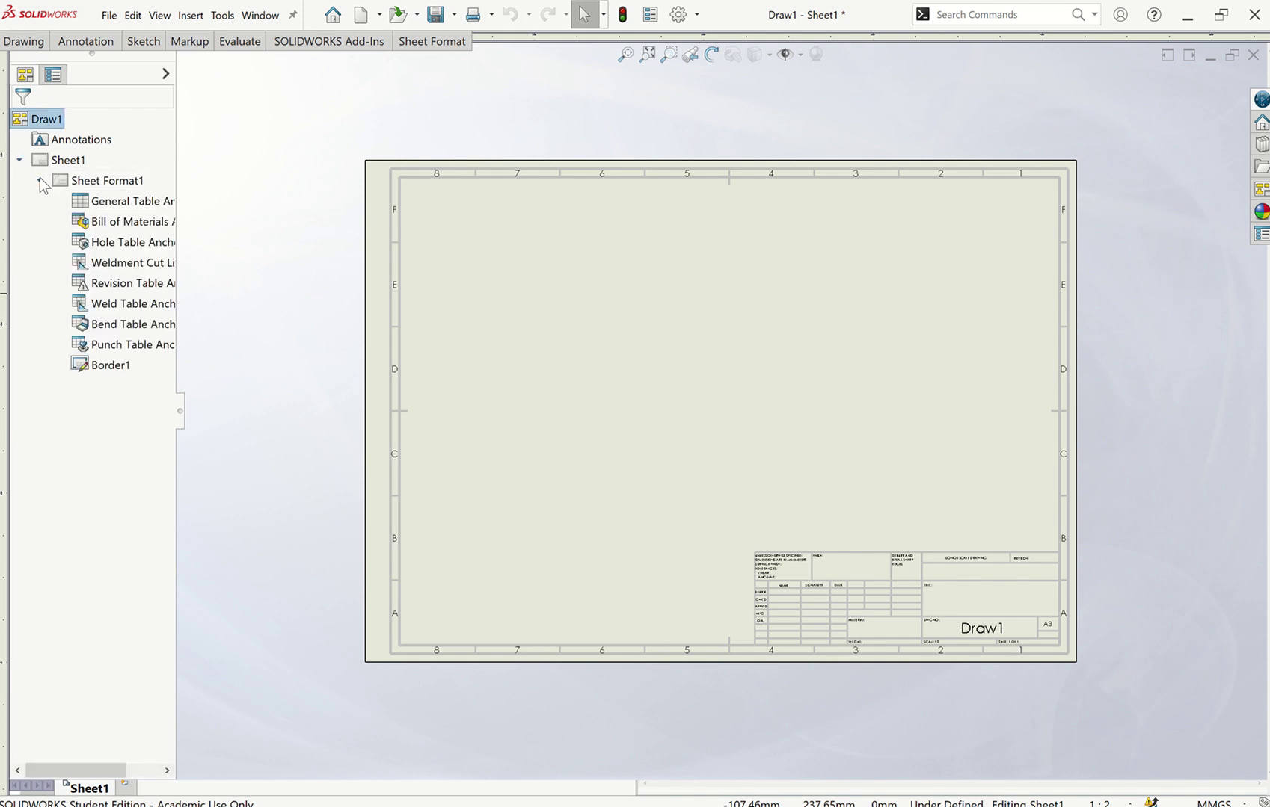
pyautogui.rightClick(91, 184)
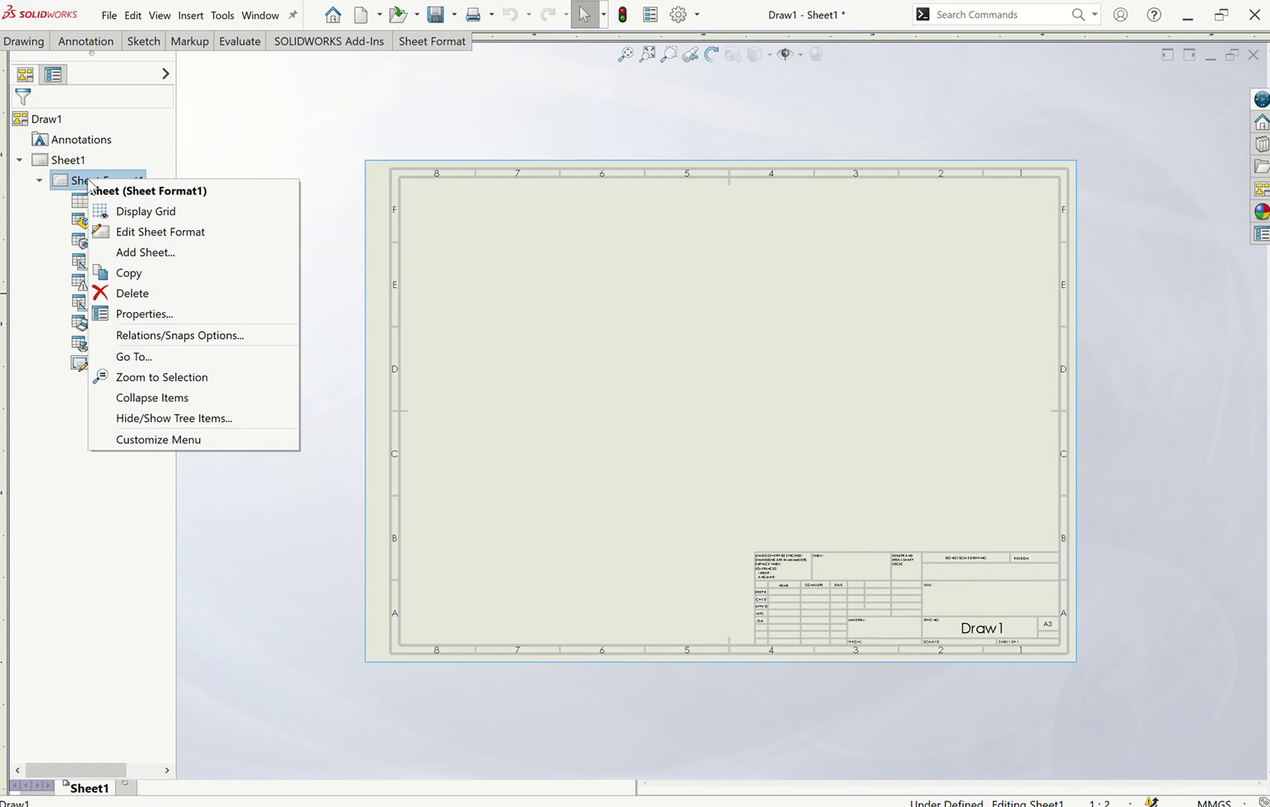
pyautogui.click(141, 294)
pyautogui.click(760, 334)
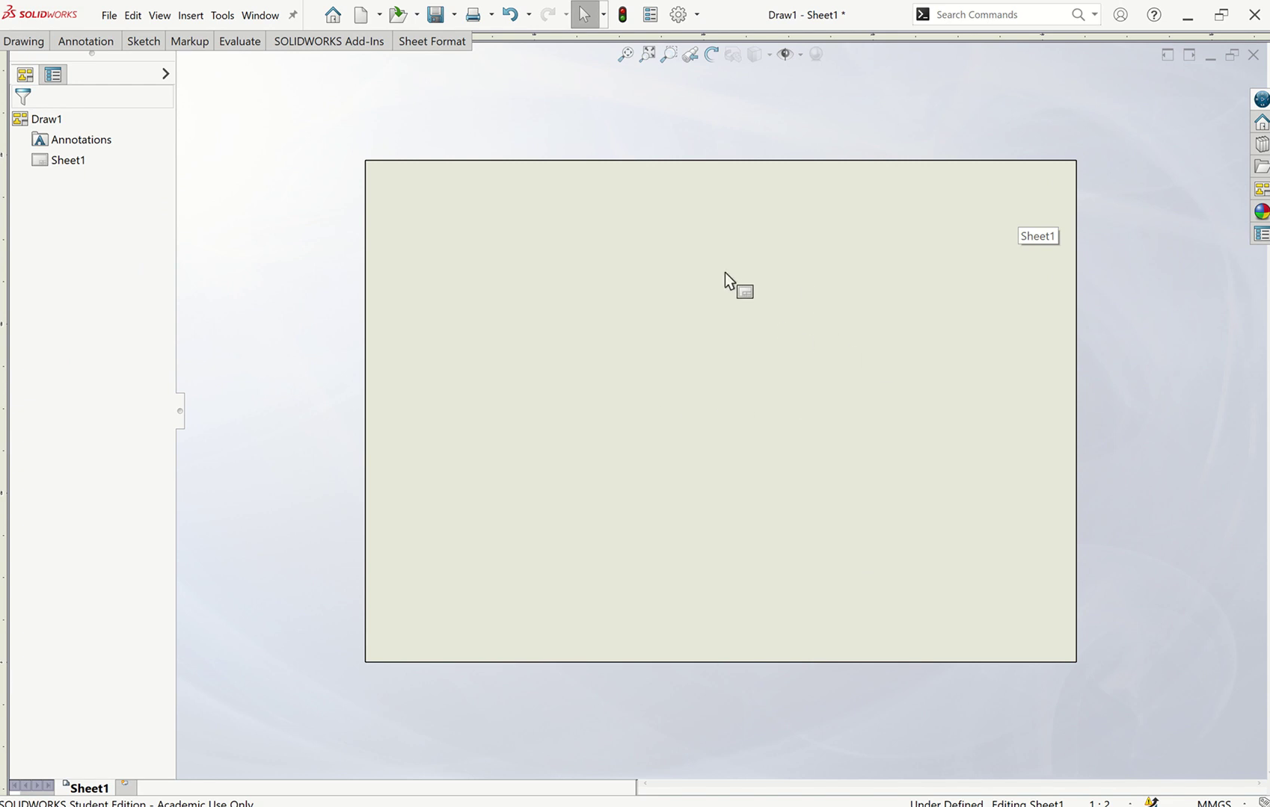
# Step: Edit the sheet format and sketch a corner rectangle border just inside the sheet edges, about 401 by 284 mm
pyautogui.rightClick(656, 279)
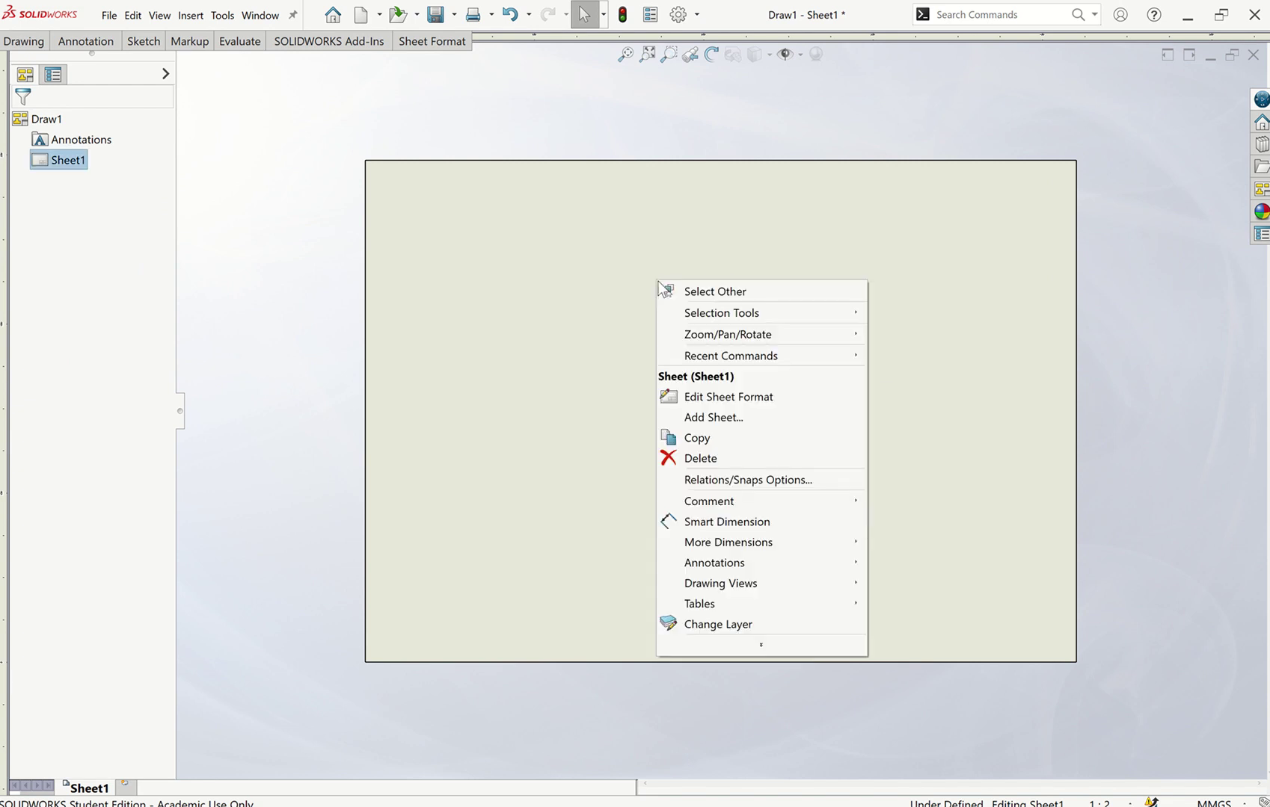
pyautogui.click(732, 397)
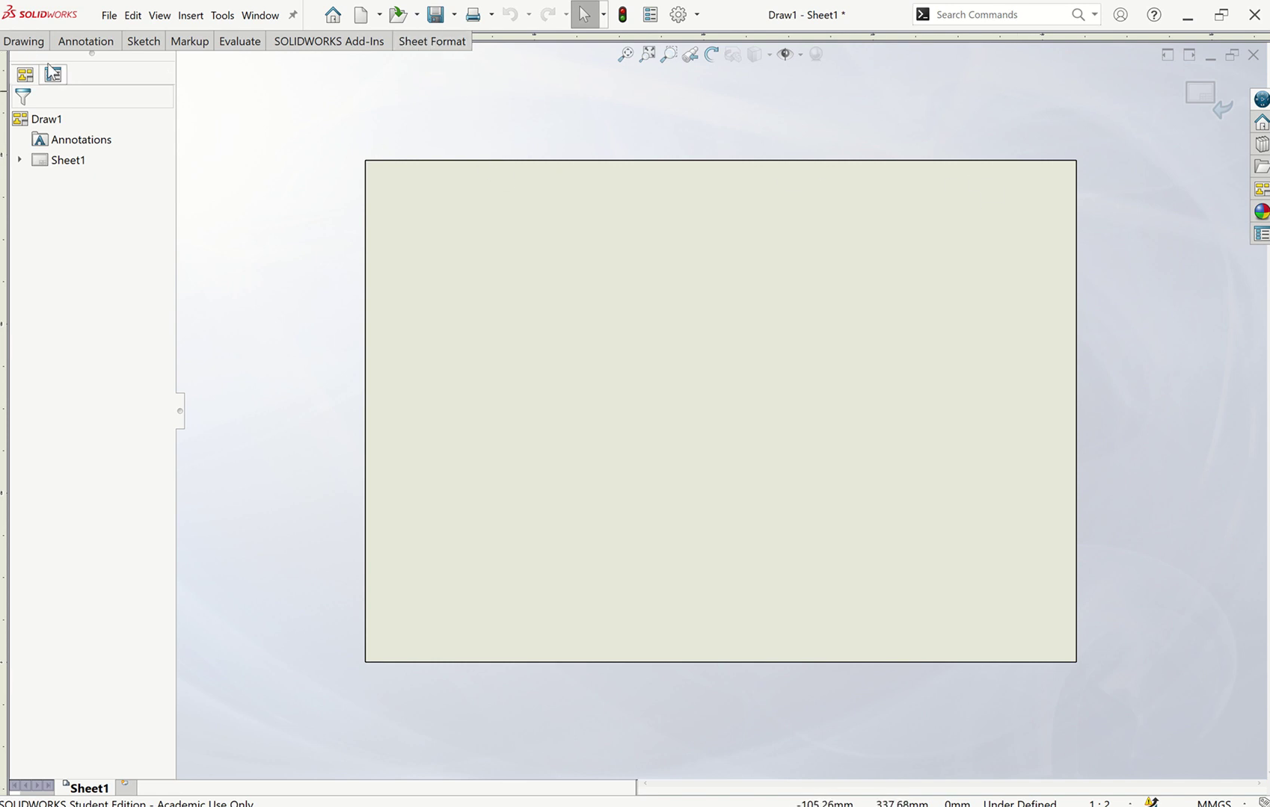
pyautogui.click(33, 41)
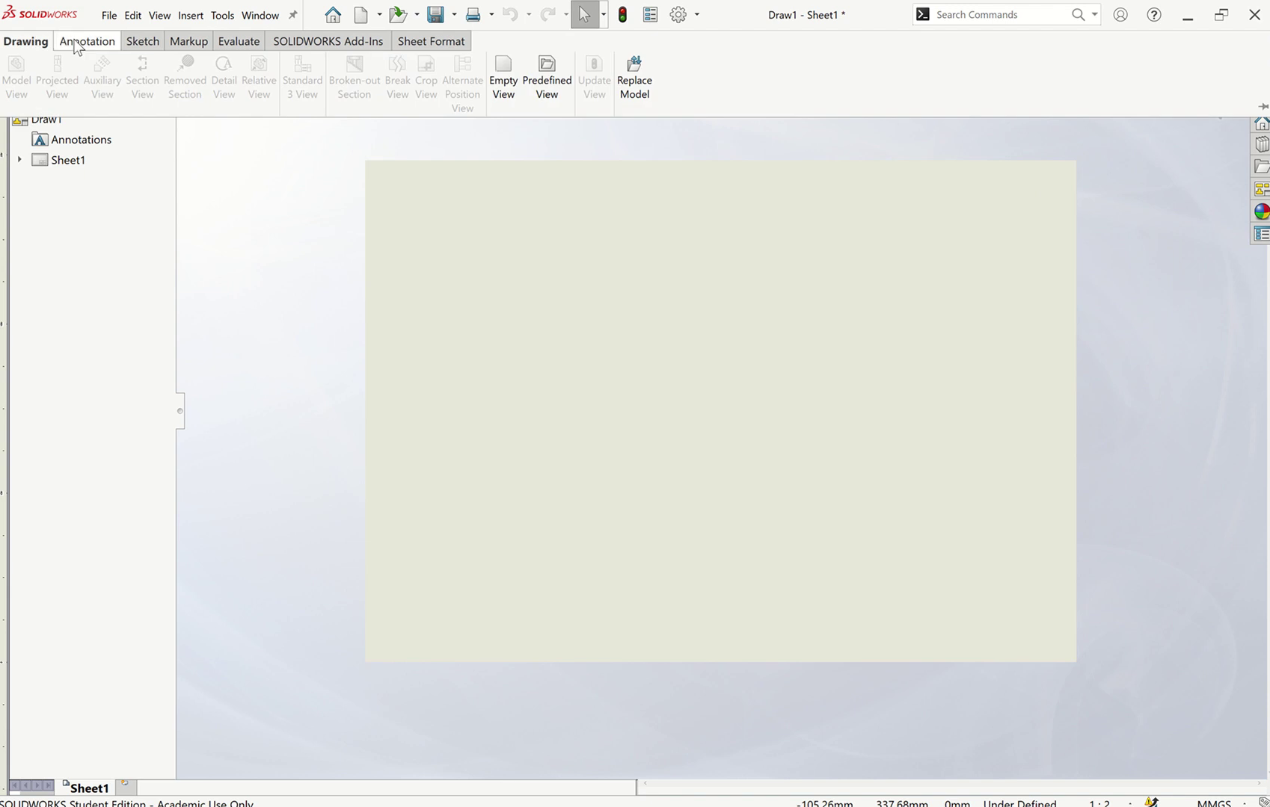
pyautogui.click(88, 42)
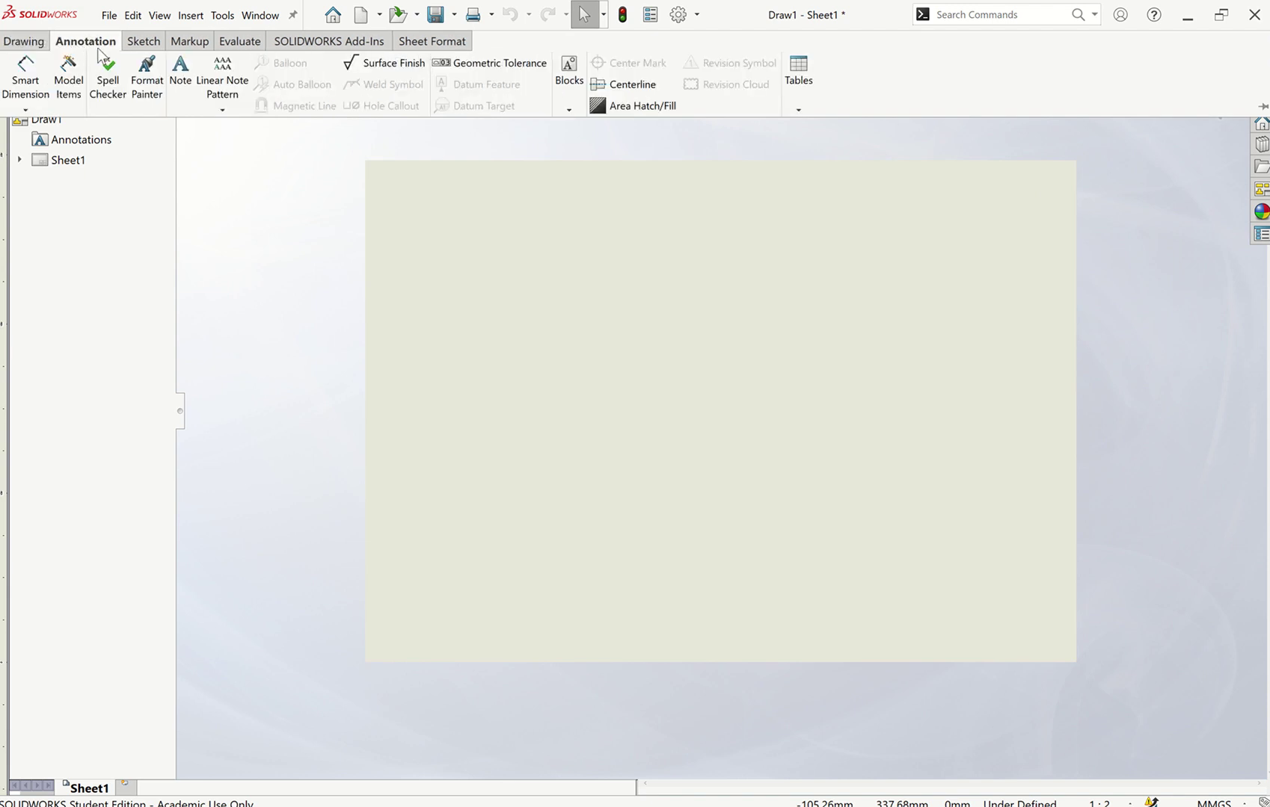
pyautogui.click(143, 42)
pyautogui.click(63, 85)
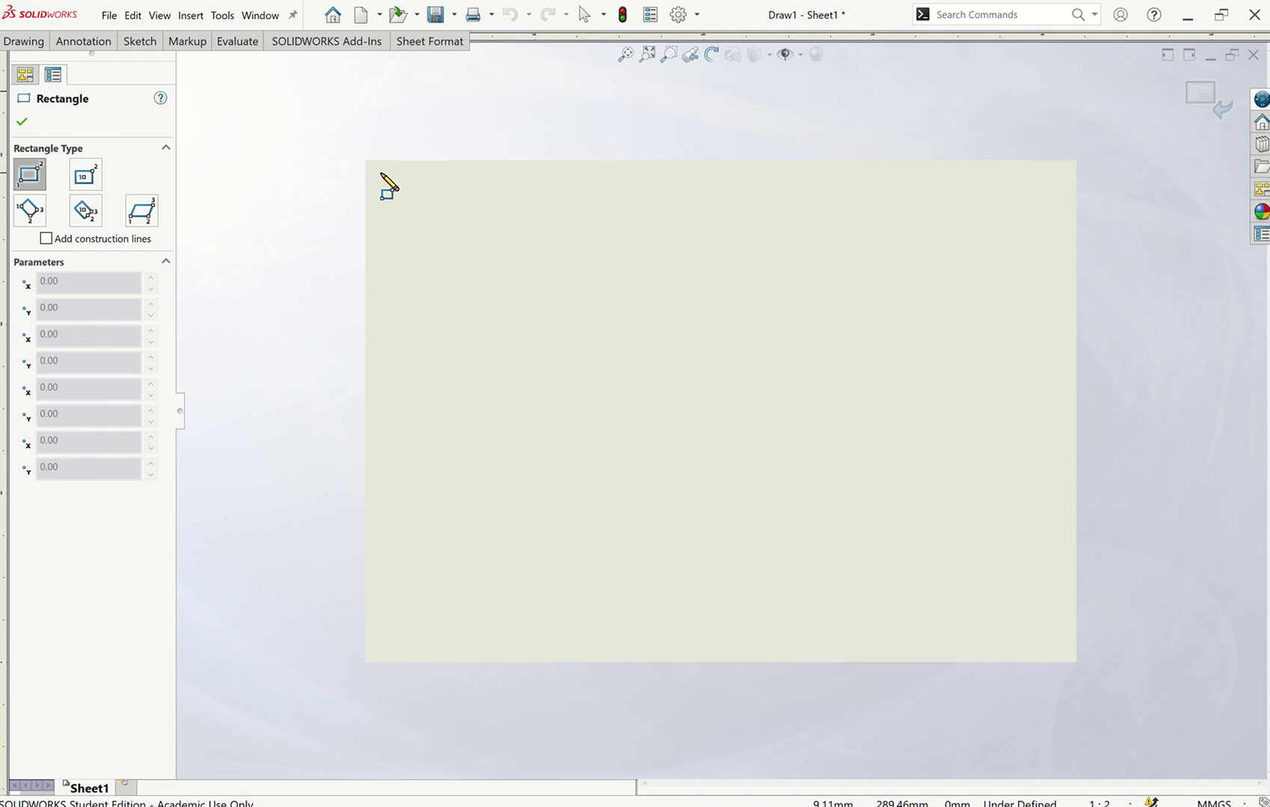
pyautogui.moveTo(381, 174)
pyautogui.mouseDown()
pyautogui.moveTo(553, 323)
pyautogui.moveTo(929, 535)
pyautogui.moveTo(1058, 652)
pyautogui.mouseUp()
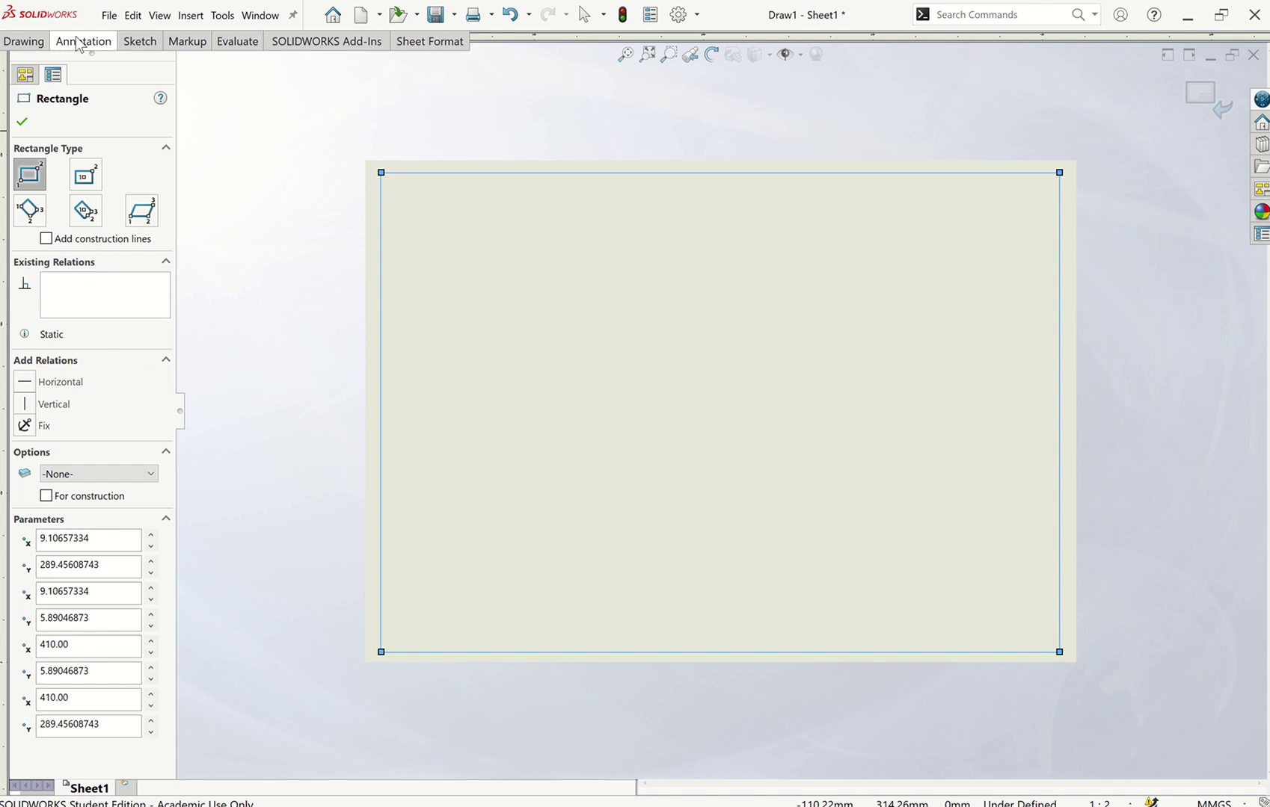
# Step: Sketch two connected lines boxing off a title block in the border's lower-right corner, about 84 by 46 mm
pyautogui.click(139, 41)
pyautogui.click(63, 63)
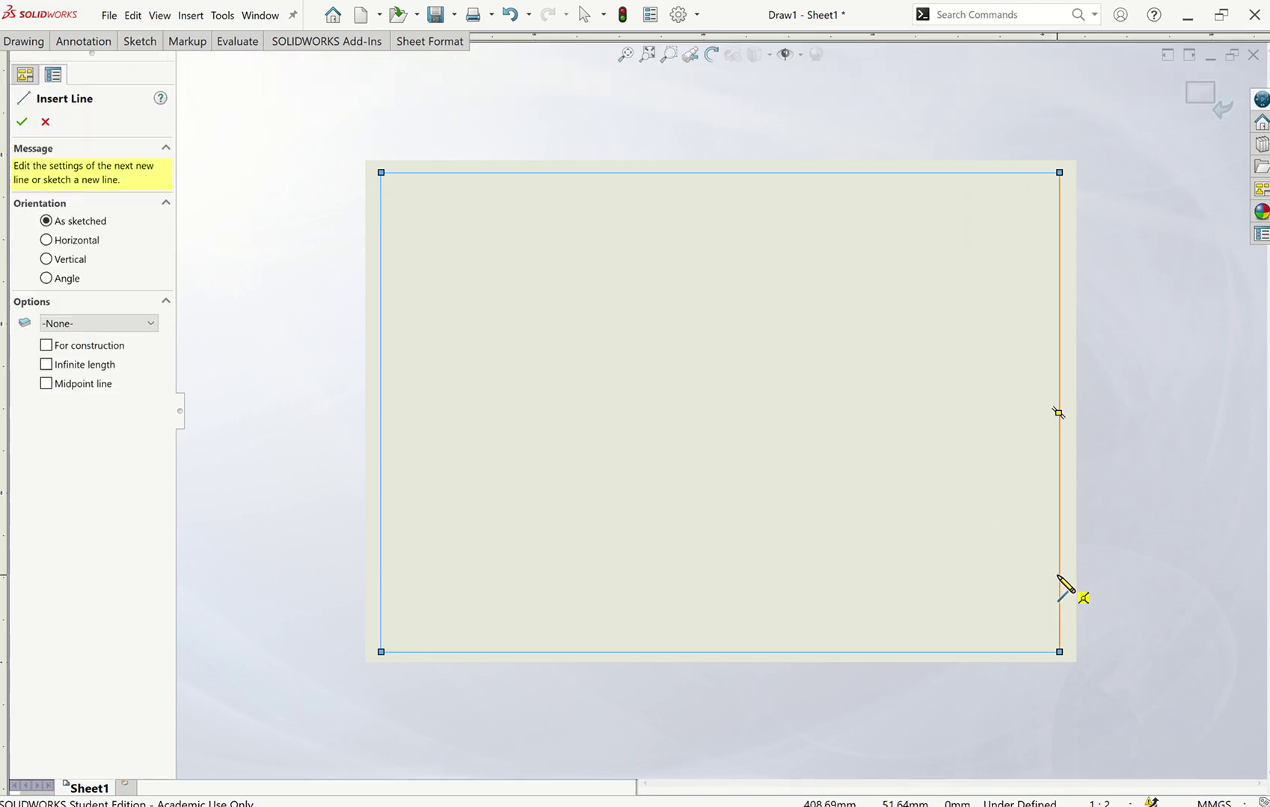
pyautogui.click(1058, 575)
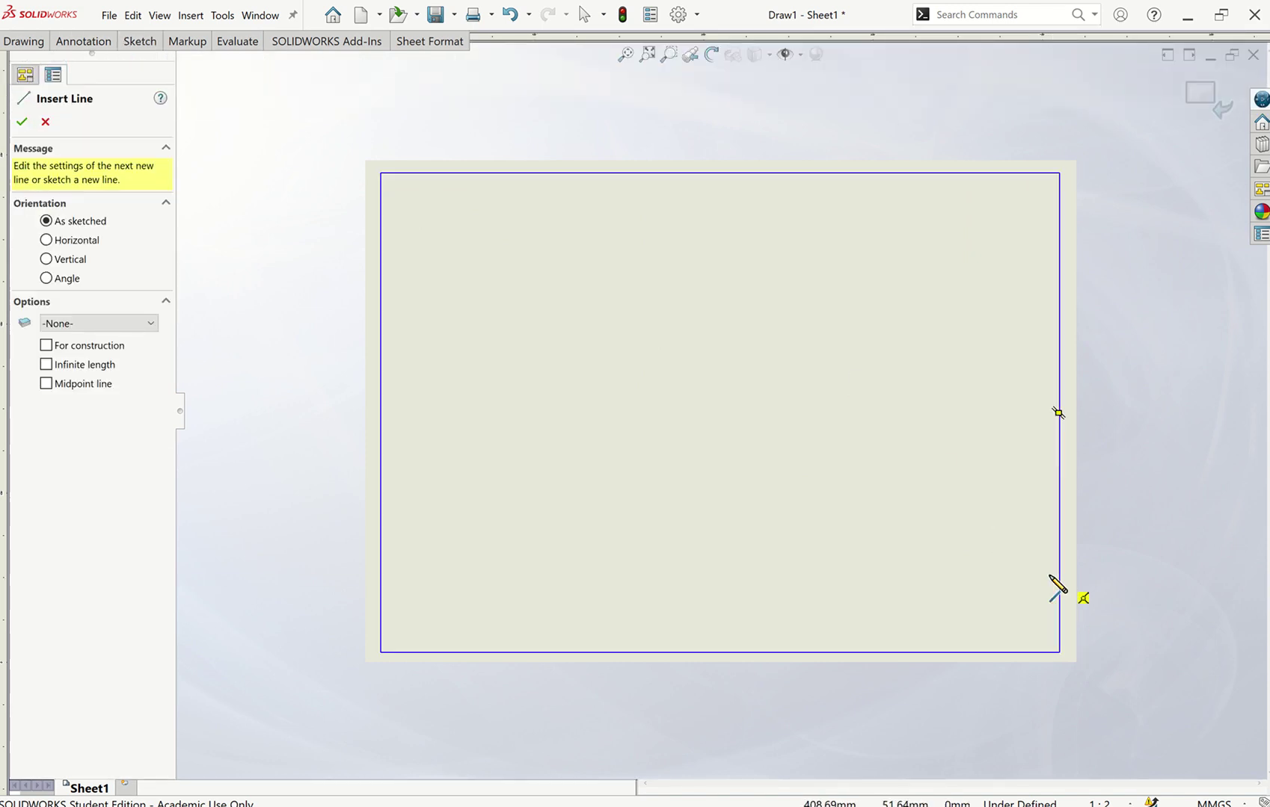
pyautogui.click(917, 597)
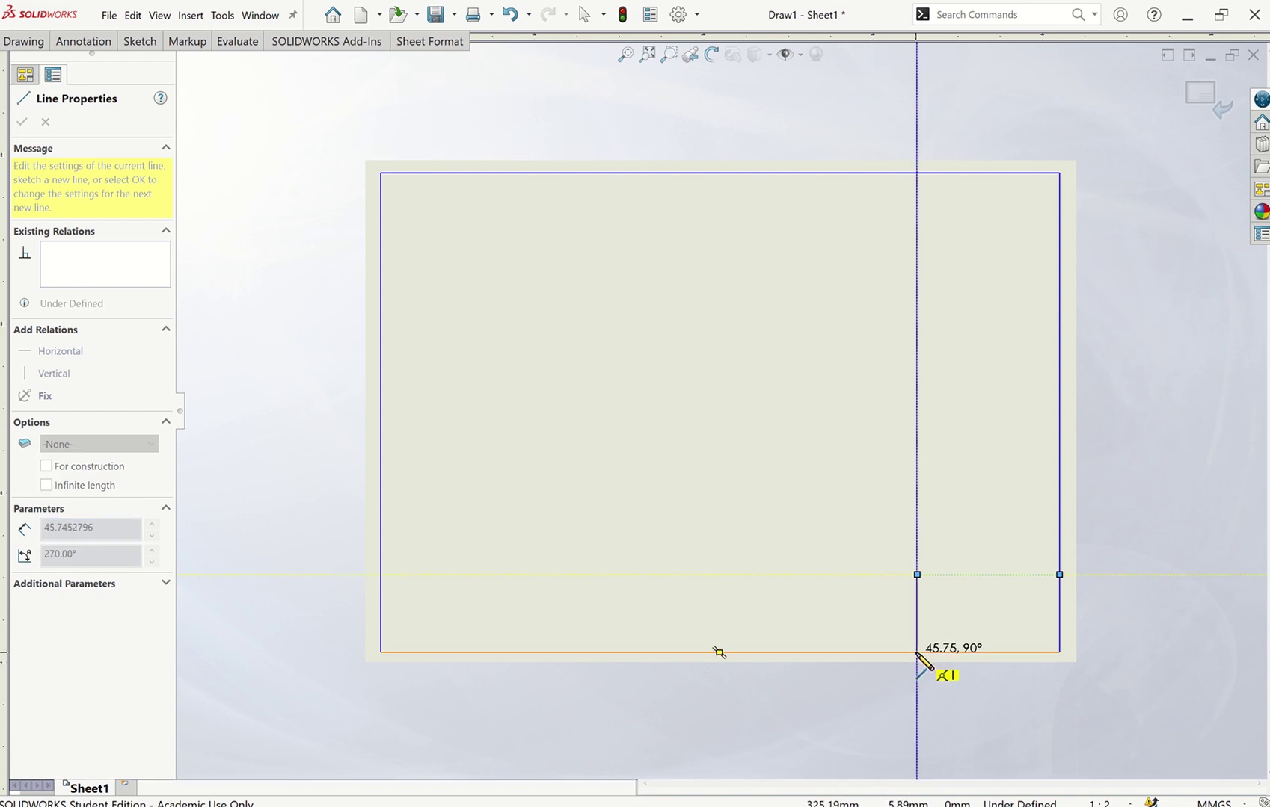
pyautogui.click(918, 655)
pyautogui.press('Escape')
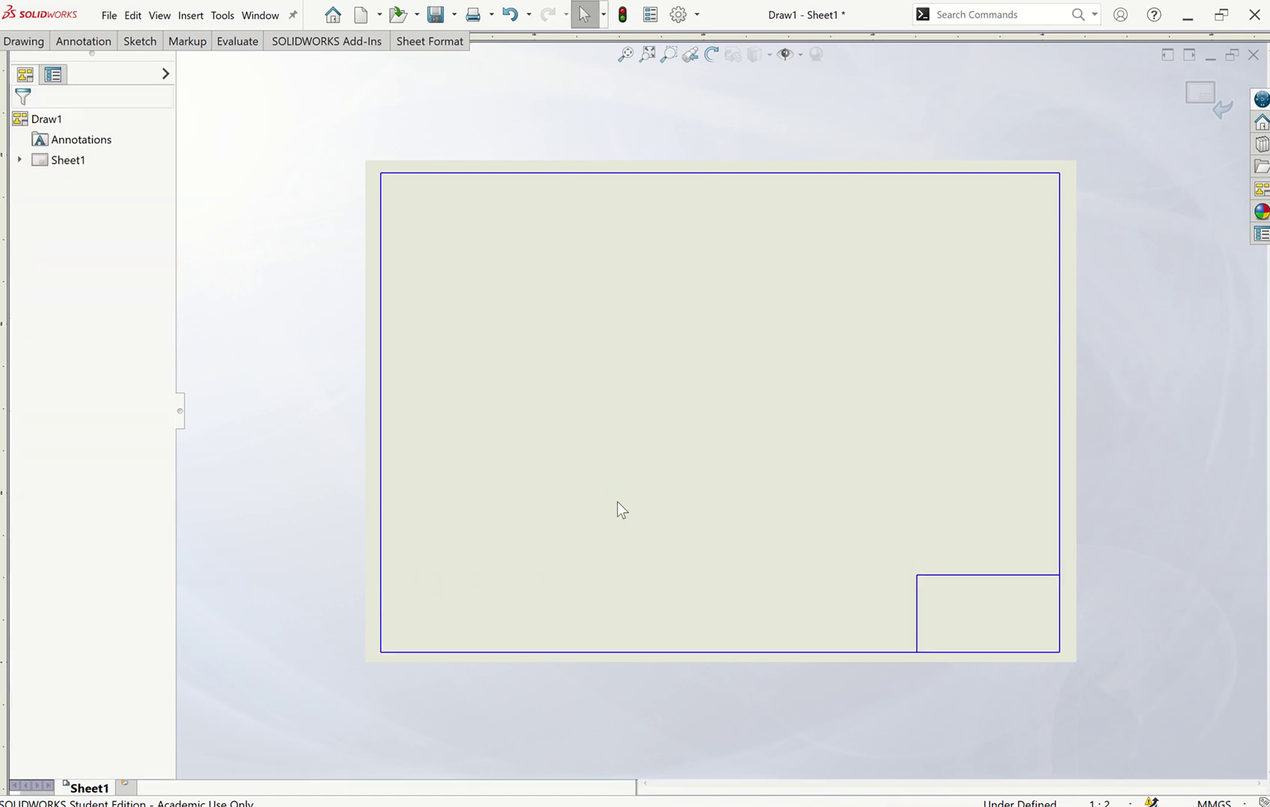
# Step: Dimension the title block's upper edge and set its width to 80 mm
pyautogui.click(140, 41)
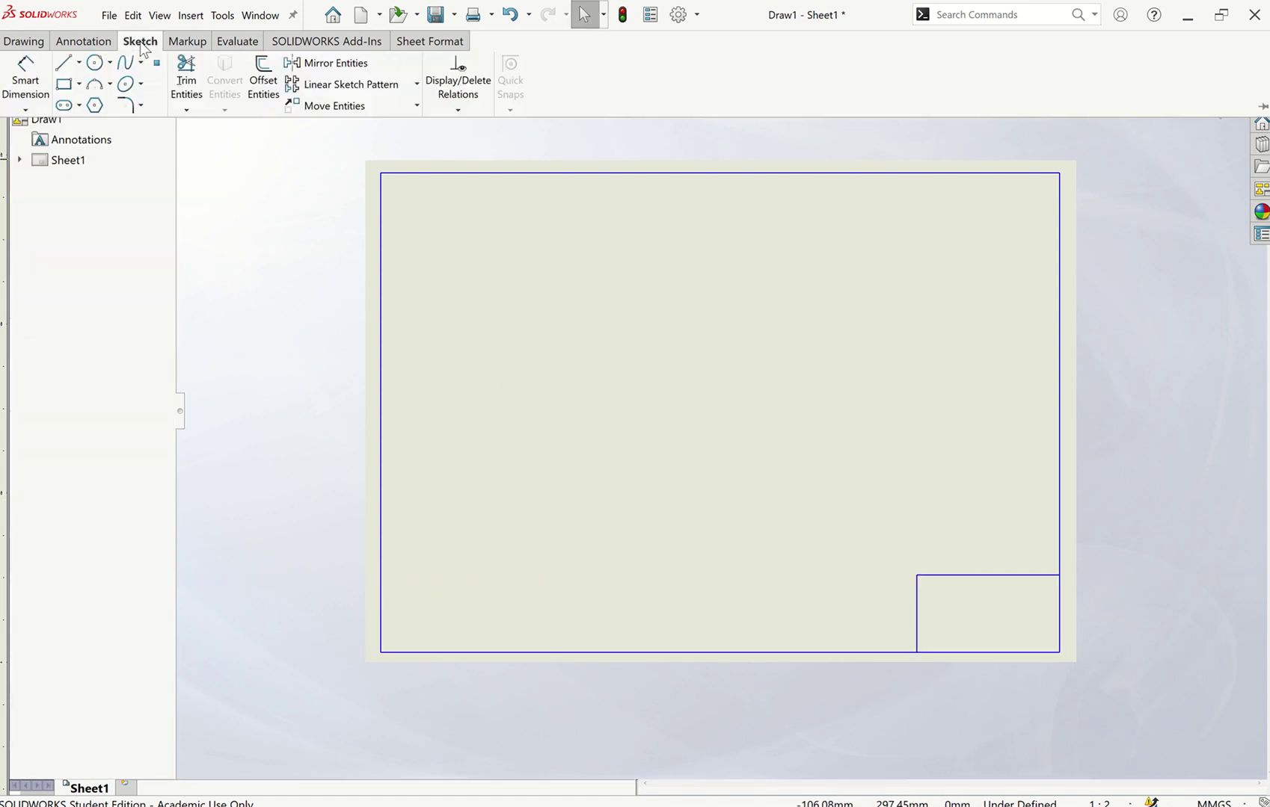
pyautogui.click(106, 43)
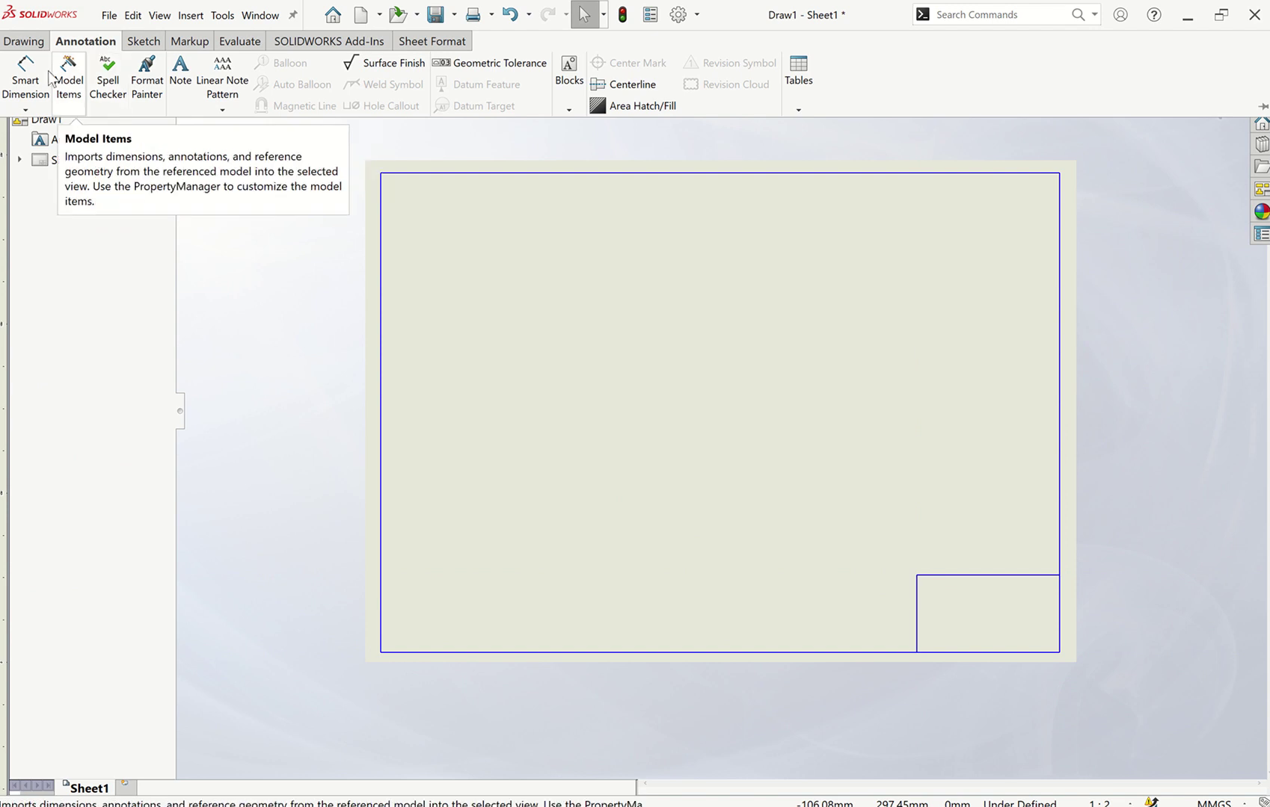
pyautogui.click(26, 75)
pyautogui.scroll(-5, 1001, 589)
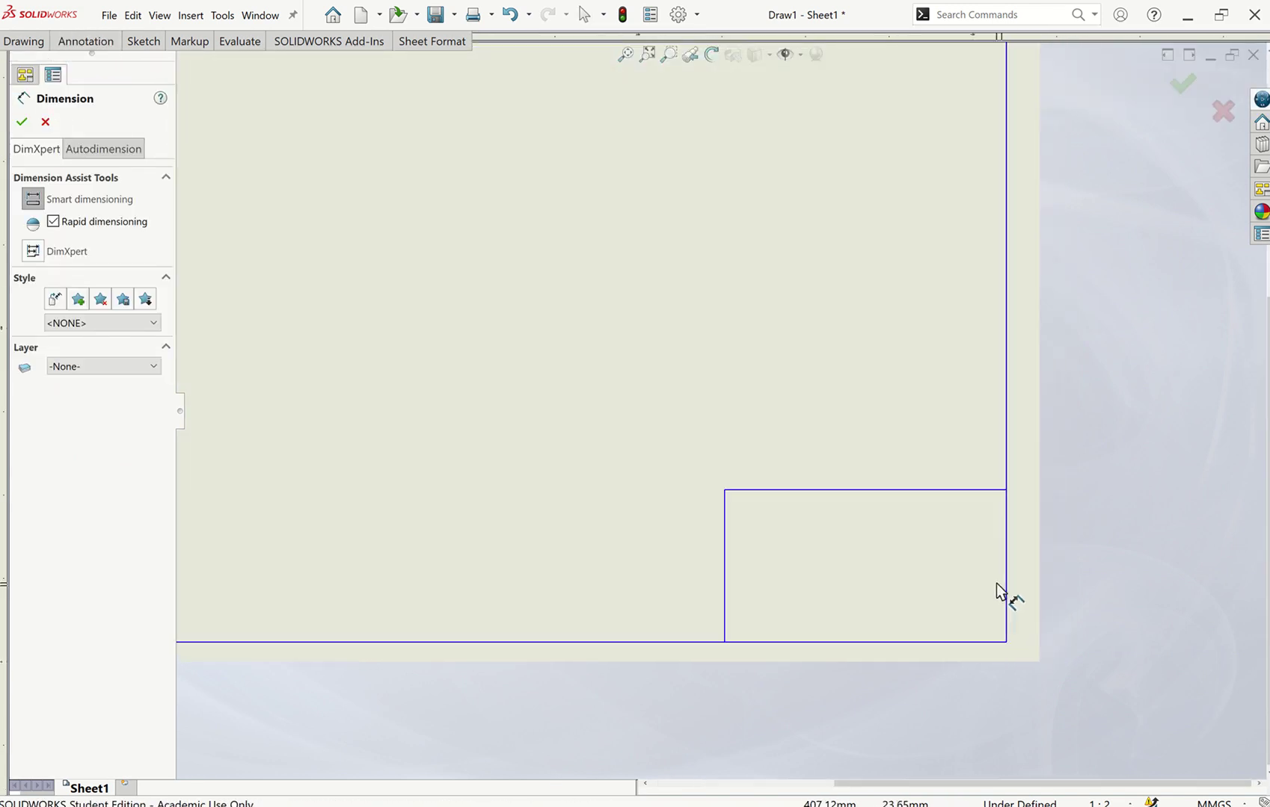
pyautogui.click(867, 494)
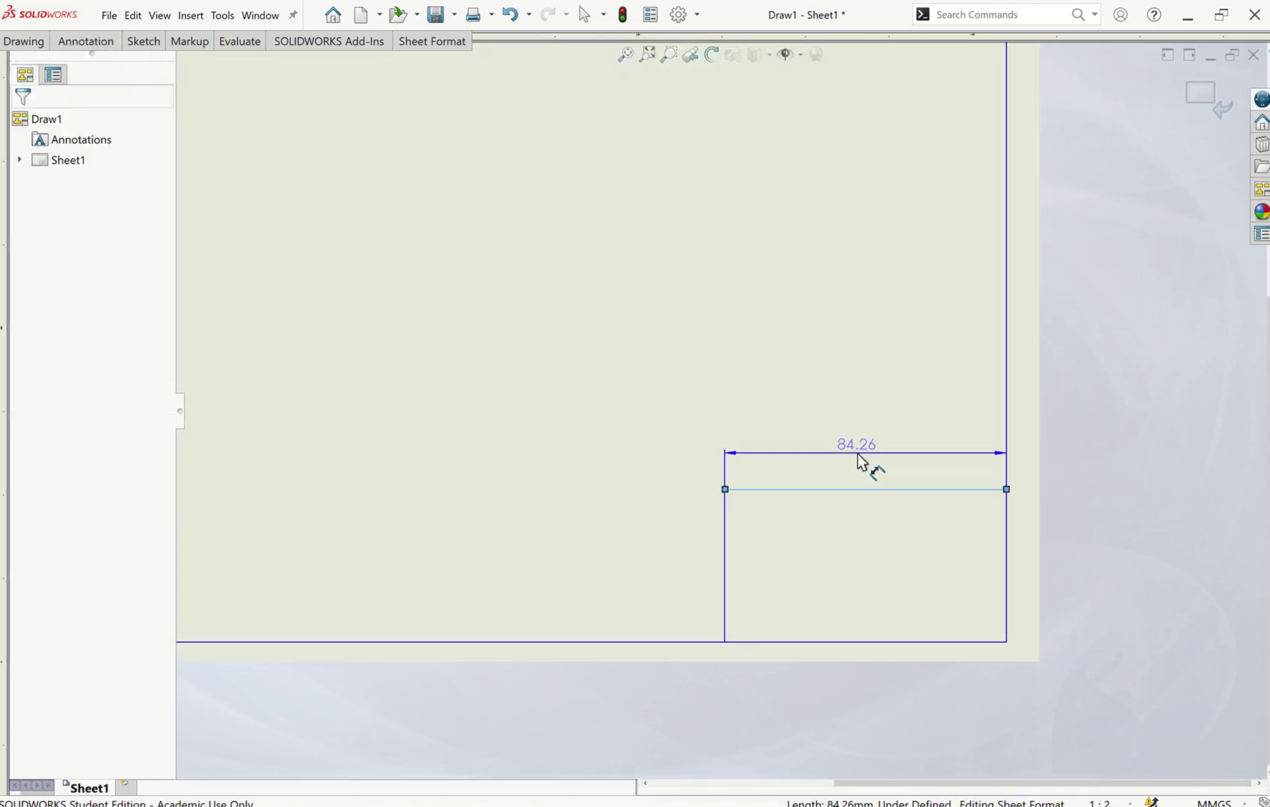
pyautogui.click(857, 455)
pyautogui.write('80')
pyautogui.press('Return')
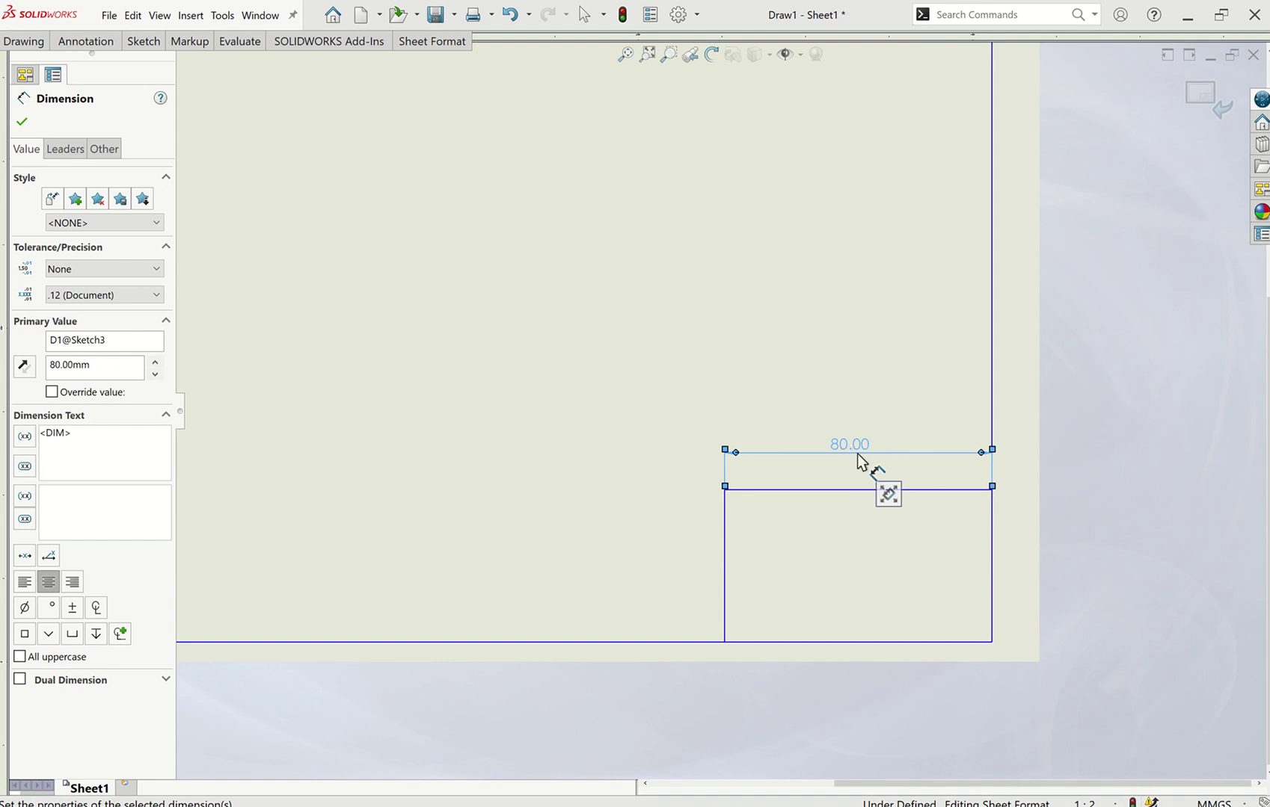
# Step: Dimension the title block's left edge and set its height to 40 mm
pyautogui.click(724, 547)
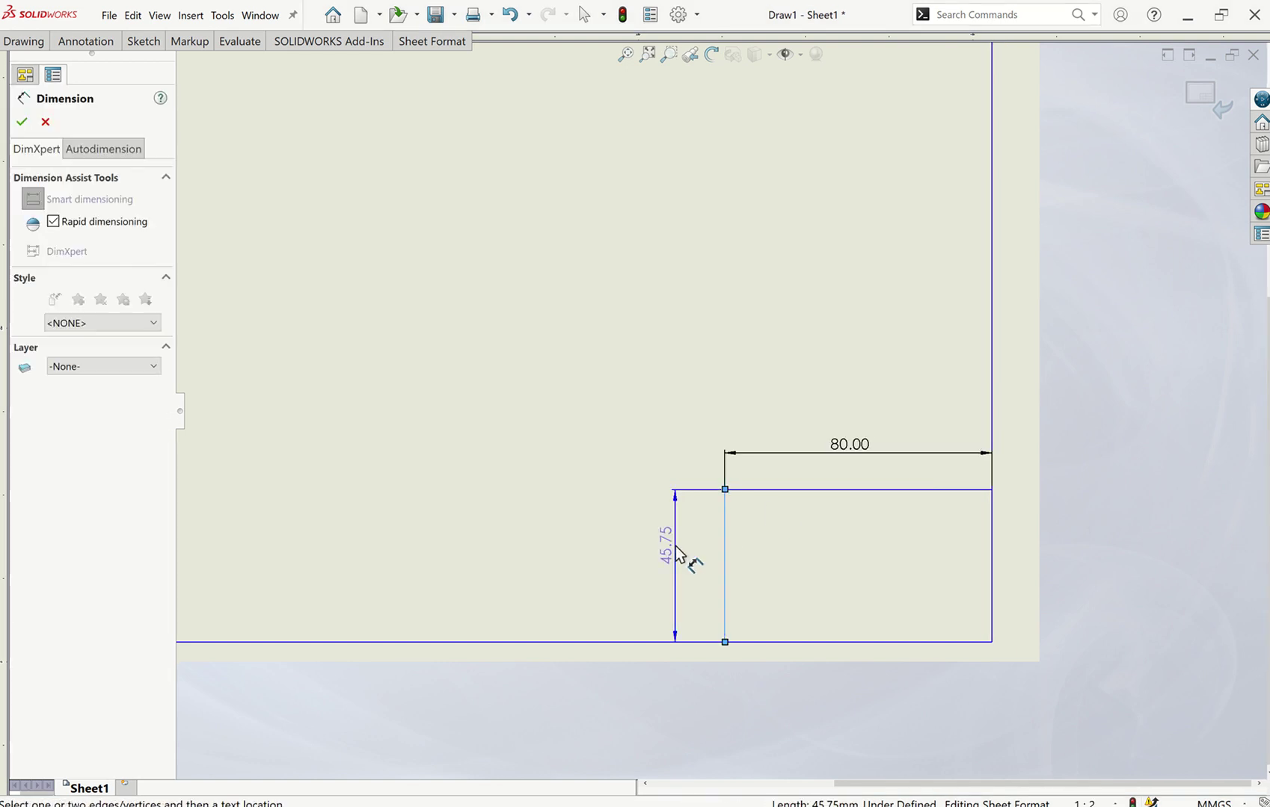
pyautogui.click(676, 553)
pyautogui.write('40')
pyautogui.press('Return')
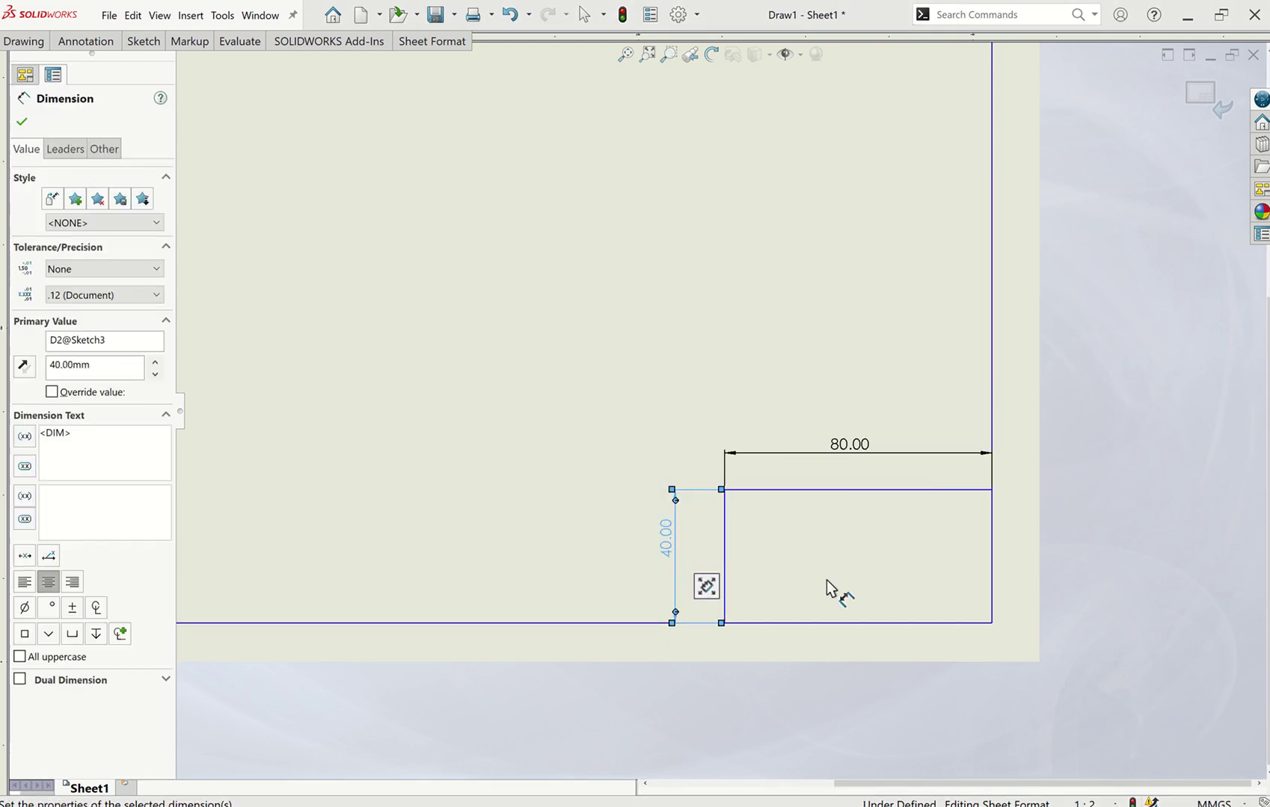
pyautogui.press('Escape')
# Step: Sketch a horizontal line across the title block from its left edge's midpoint to the border's right edge
pyautogui.scroll(2, 841, 540)
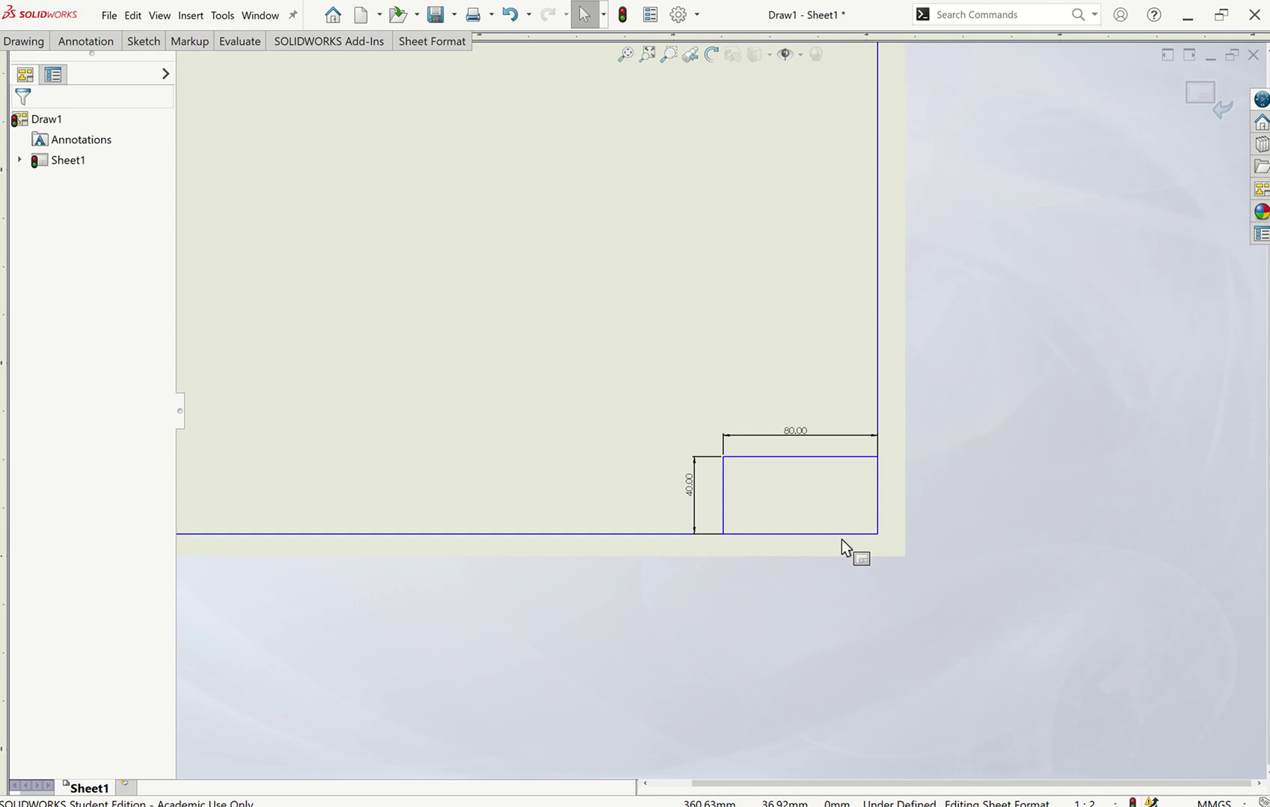
pyautogui.scroll(2, 841, 540)
pyautogui.scroll(-4, 793, 479)
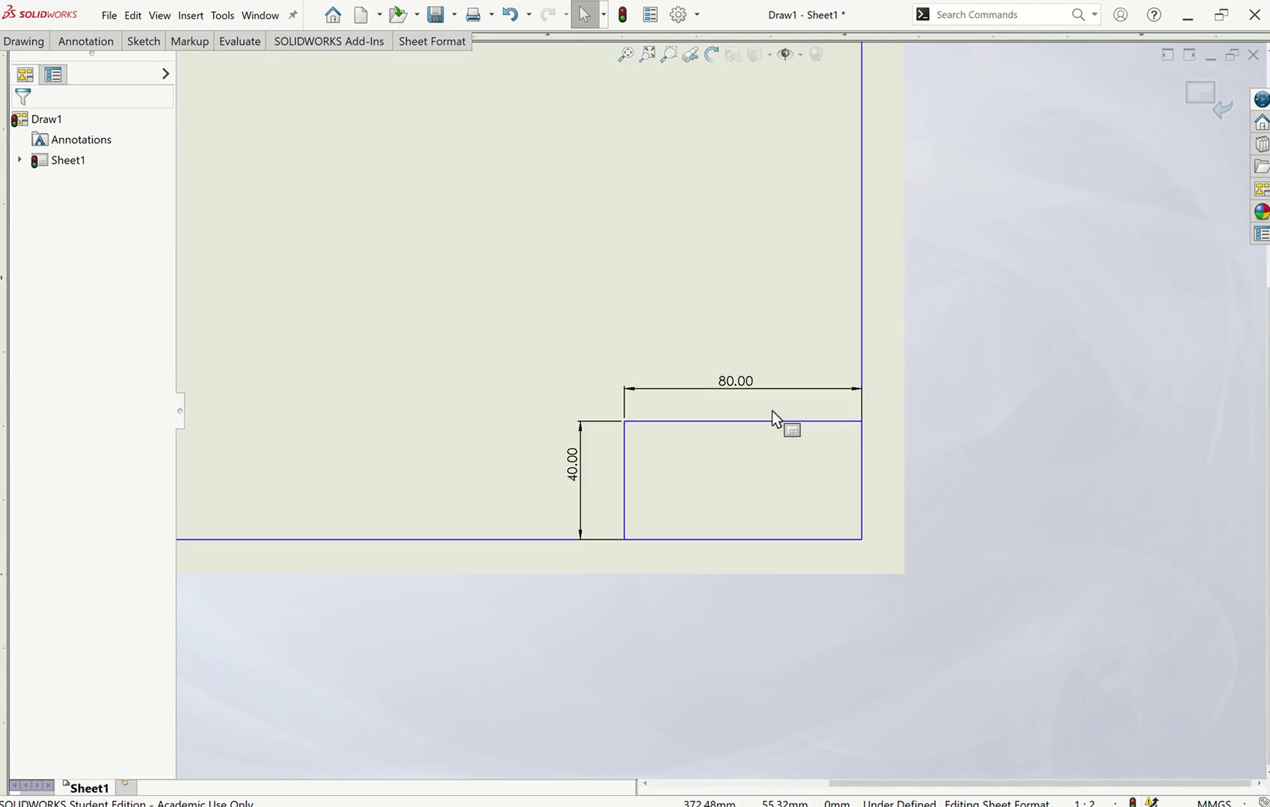
pyautogui.click(142, 42)
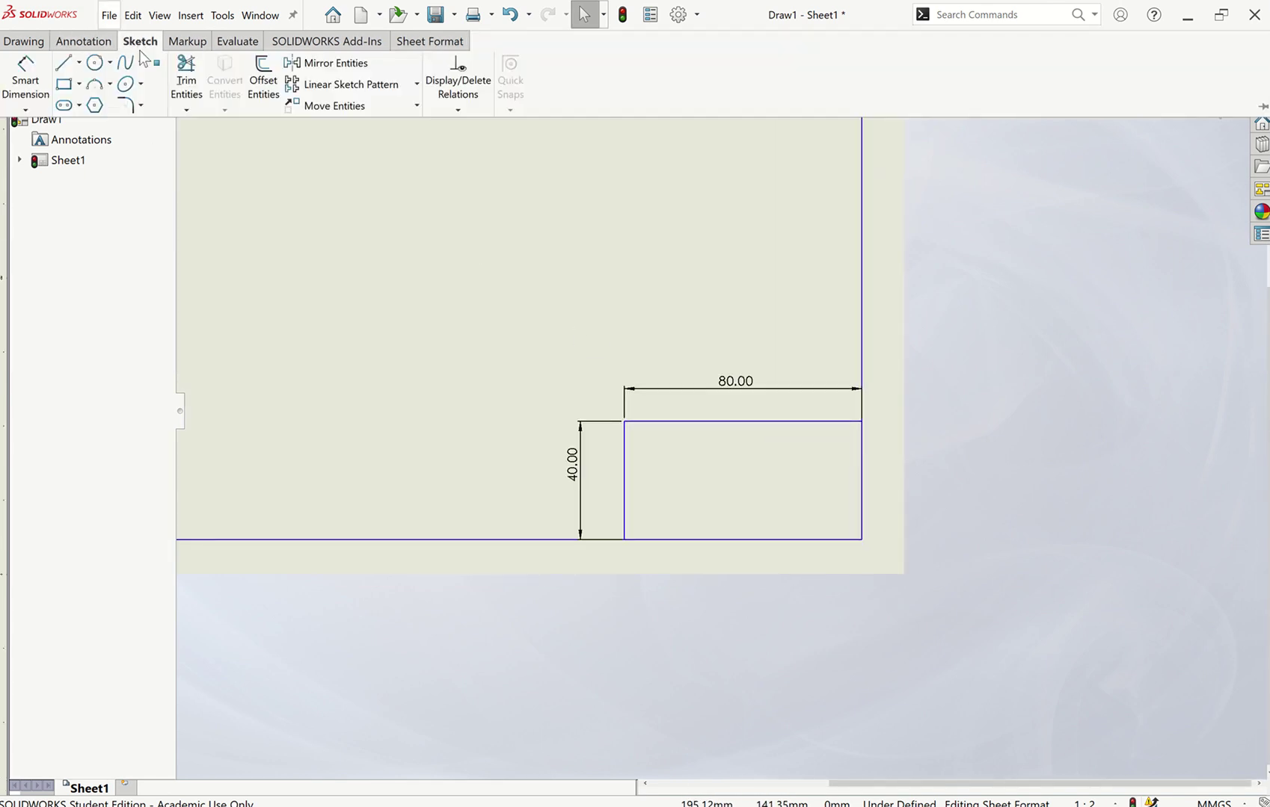
pyautogui.click(78, 67)
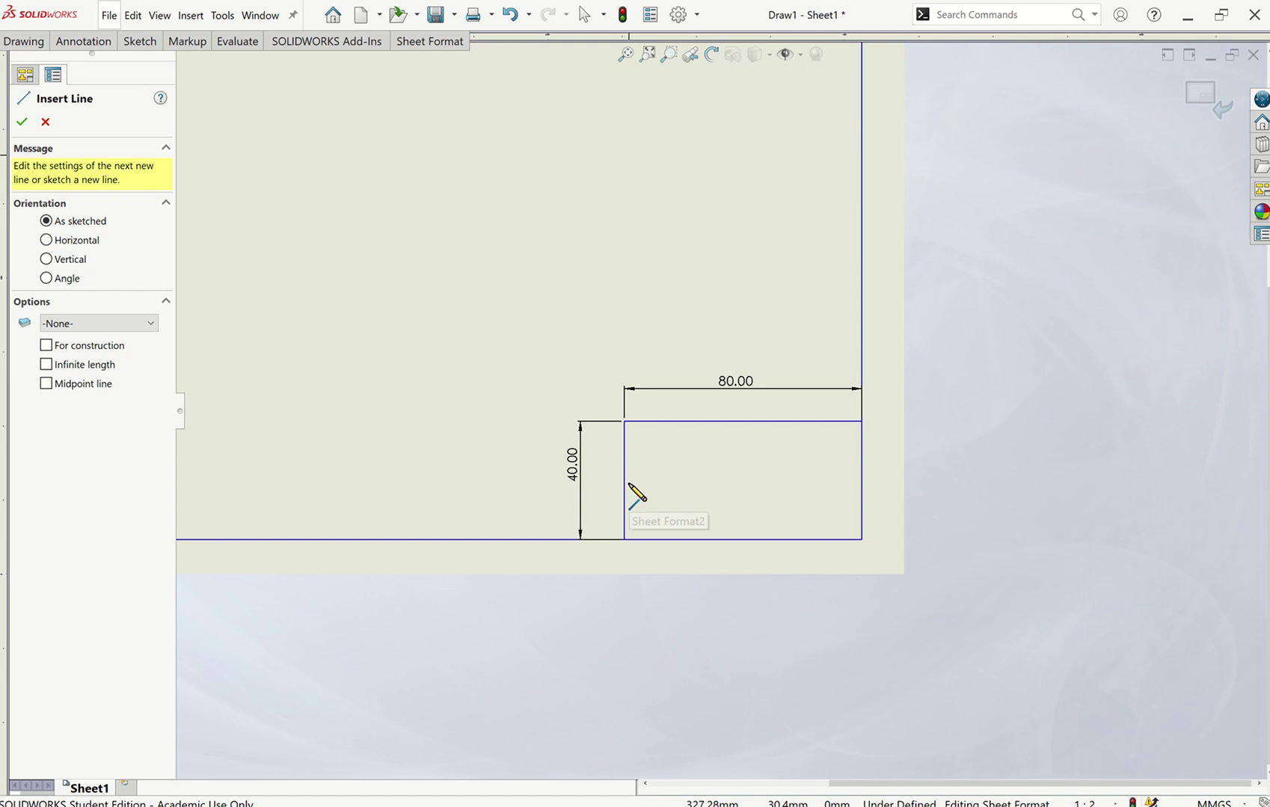
pyautogui.click(624, 480)
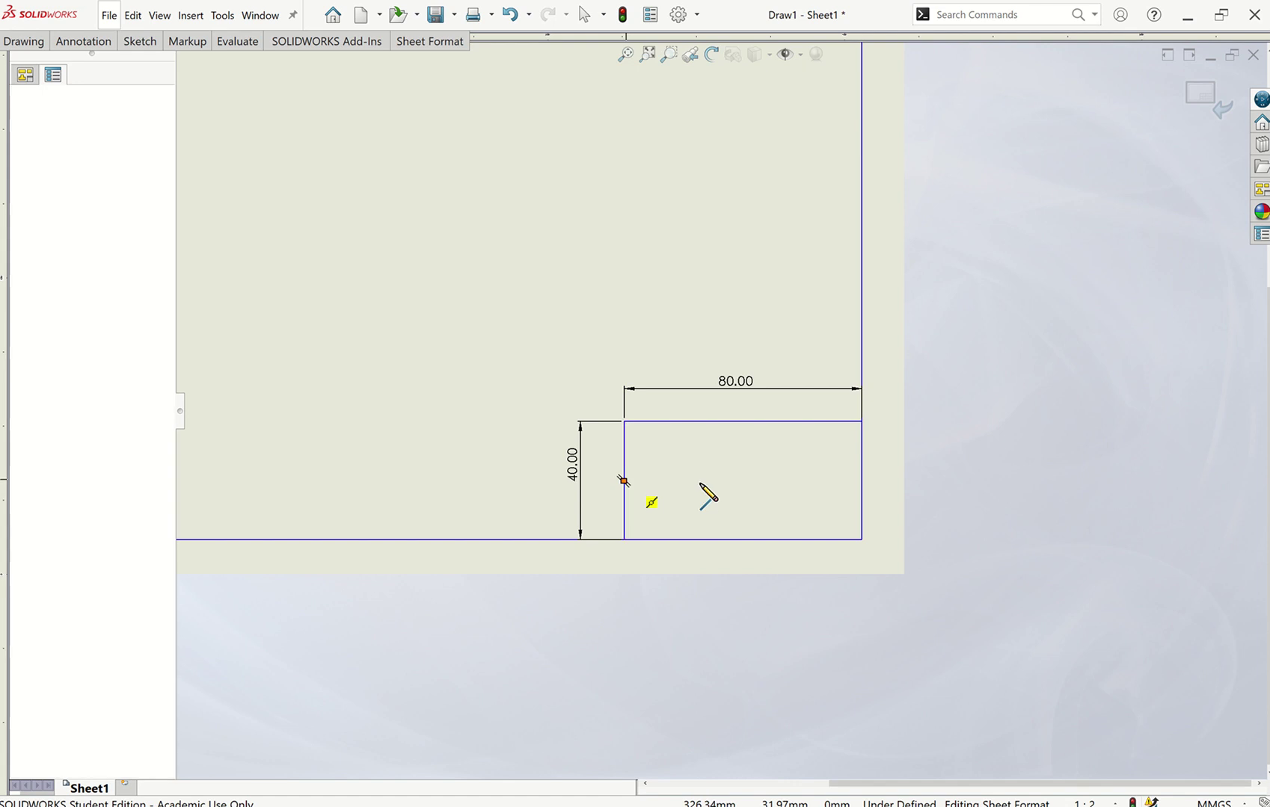
pyautogui.click(861, 480)
pyautogui.press('Escape')
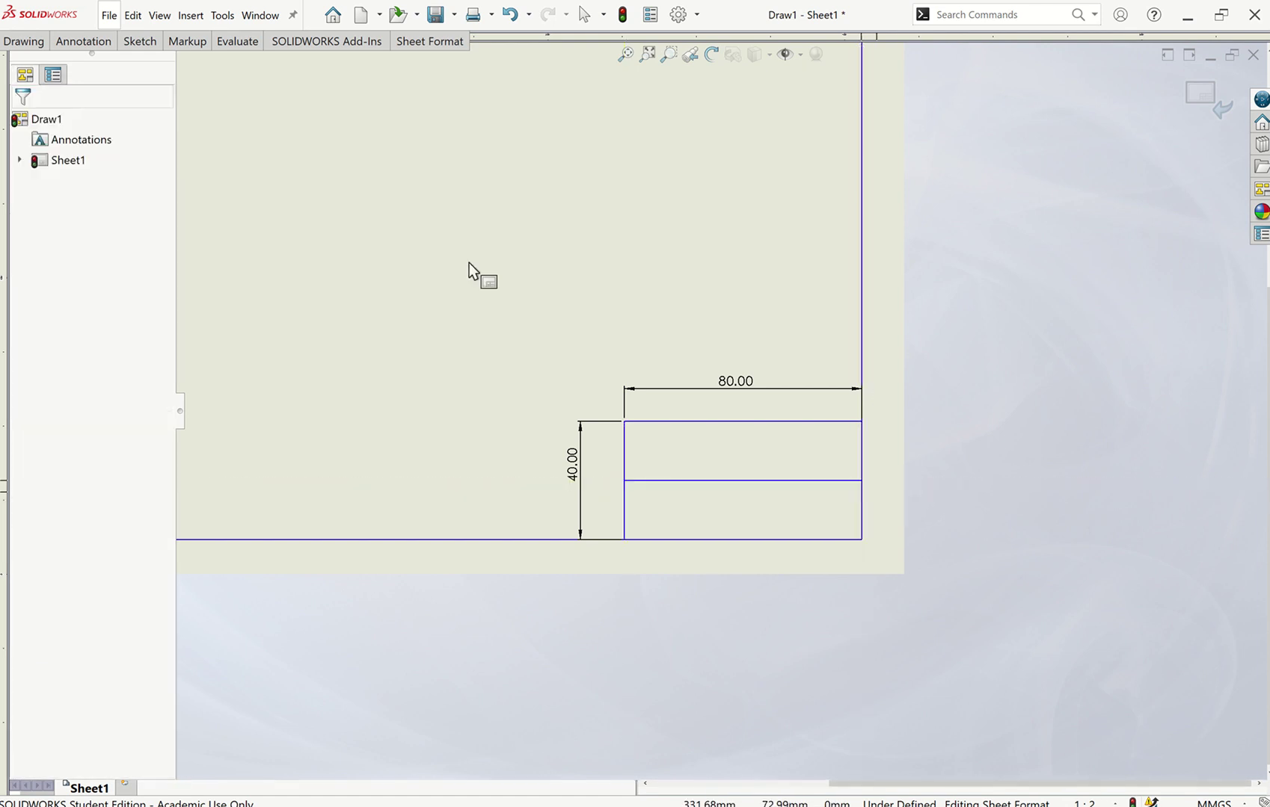
# Step: Sketch a horizontal line about 80 mm long across the title block's upper half, about 11 mm above the middle line
pyautogui.click(129, 42)
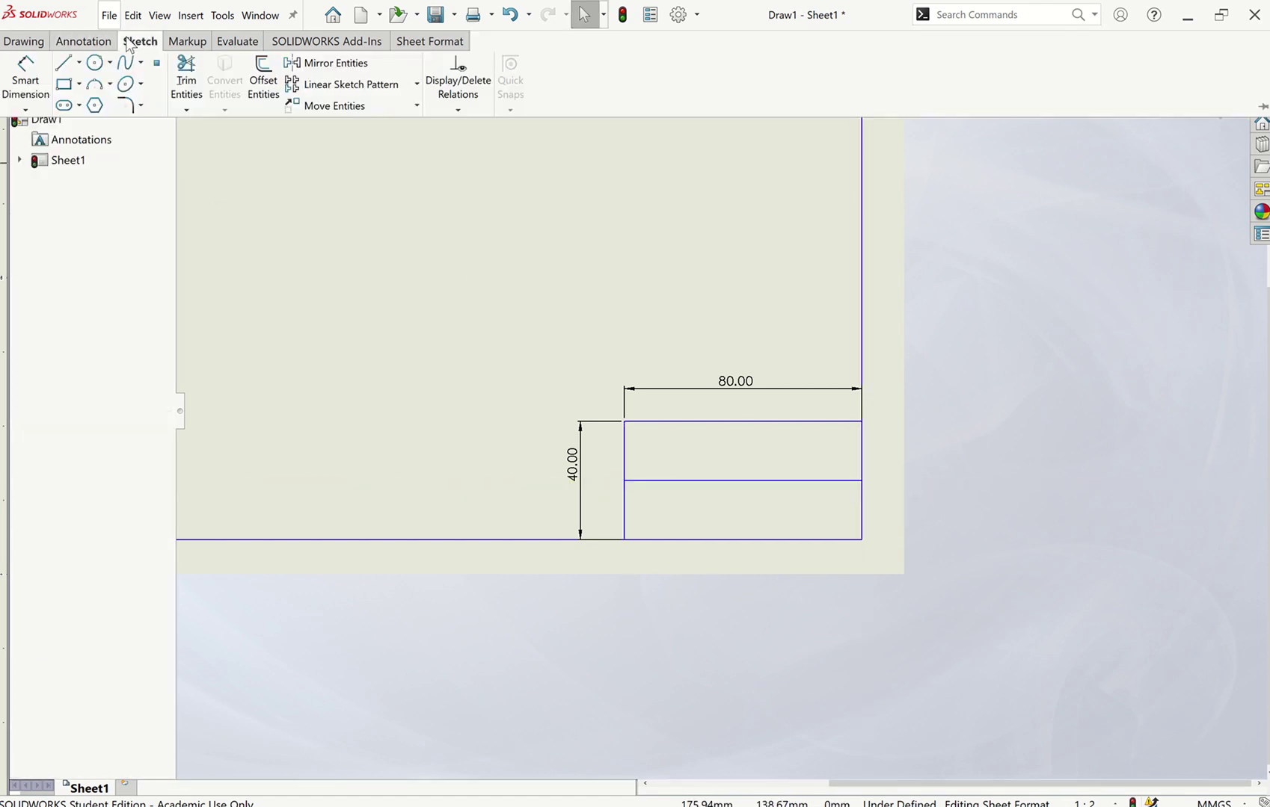
pyautogui.click(65, 66)
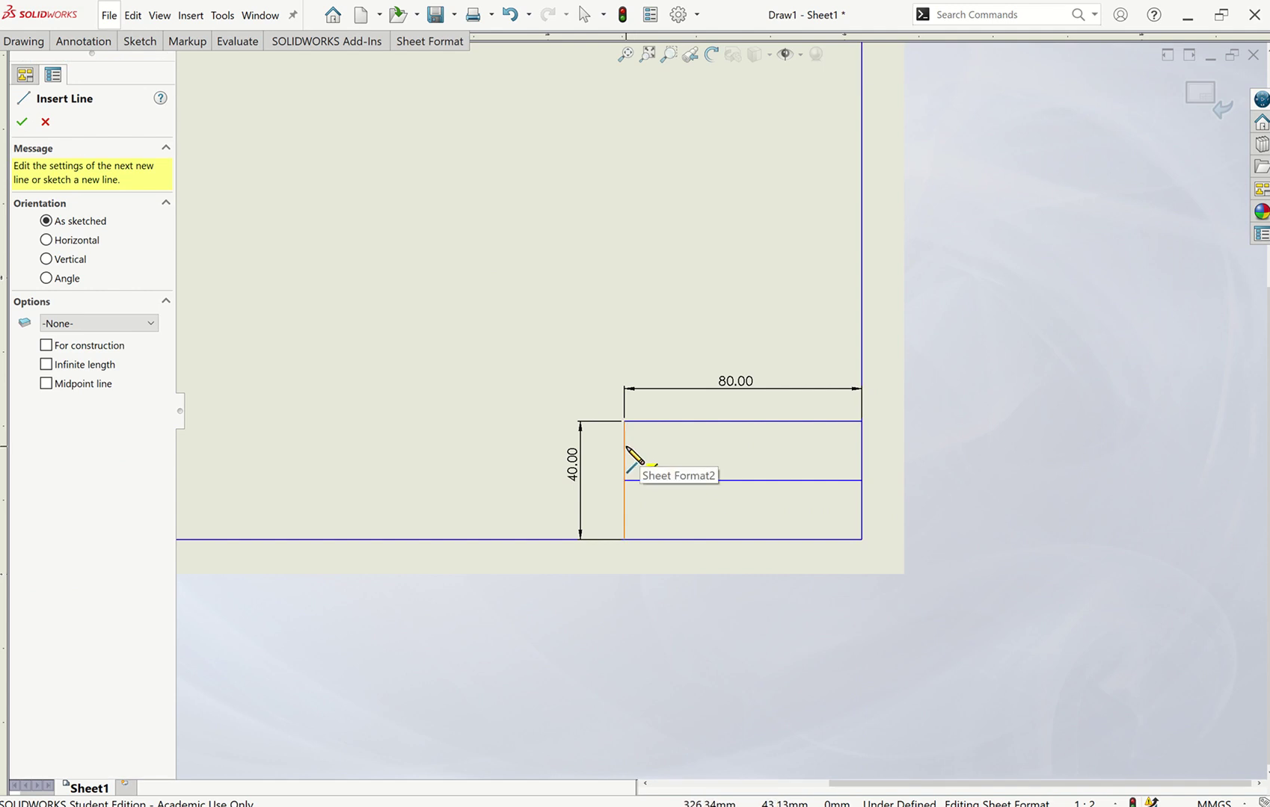
pyautogui.click(625, 449)
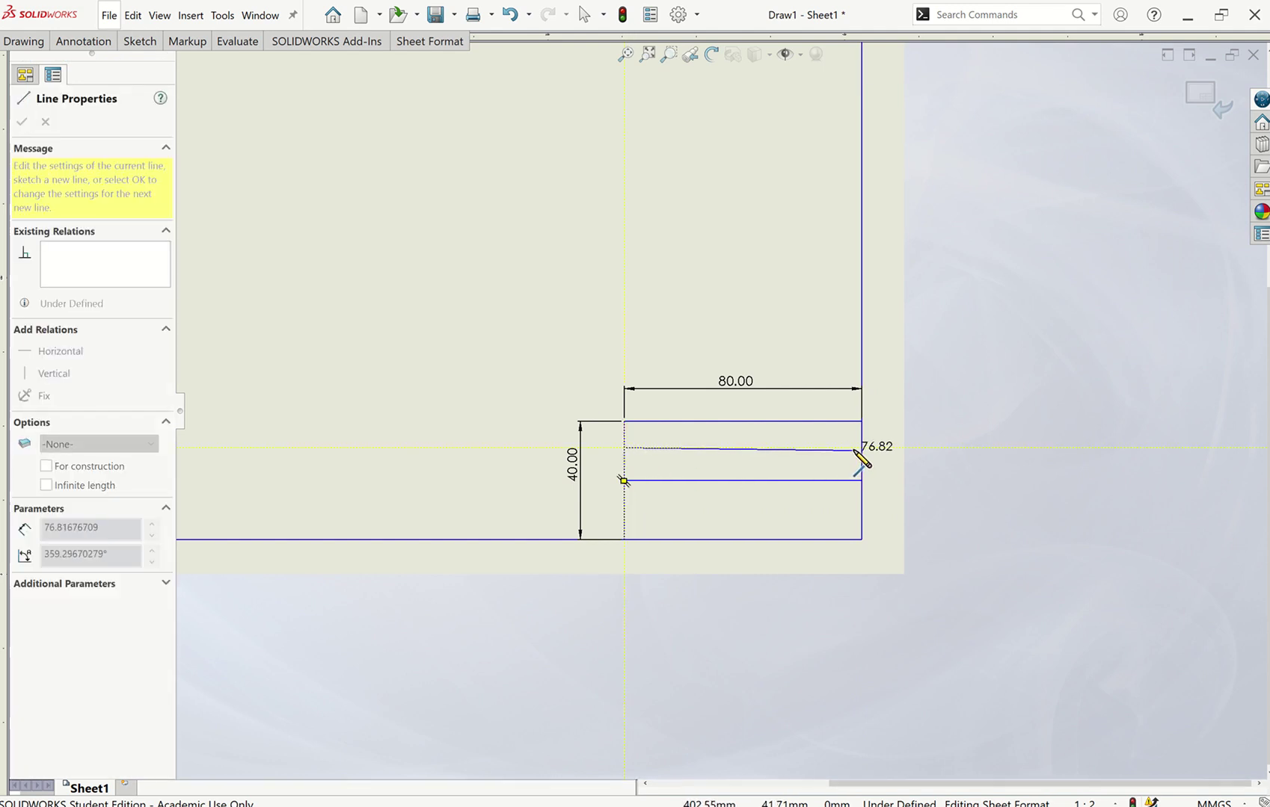
pyautogui.doubleClick(864, 448)
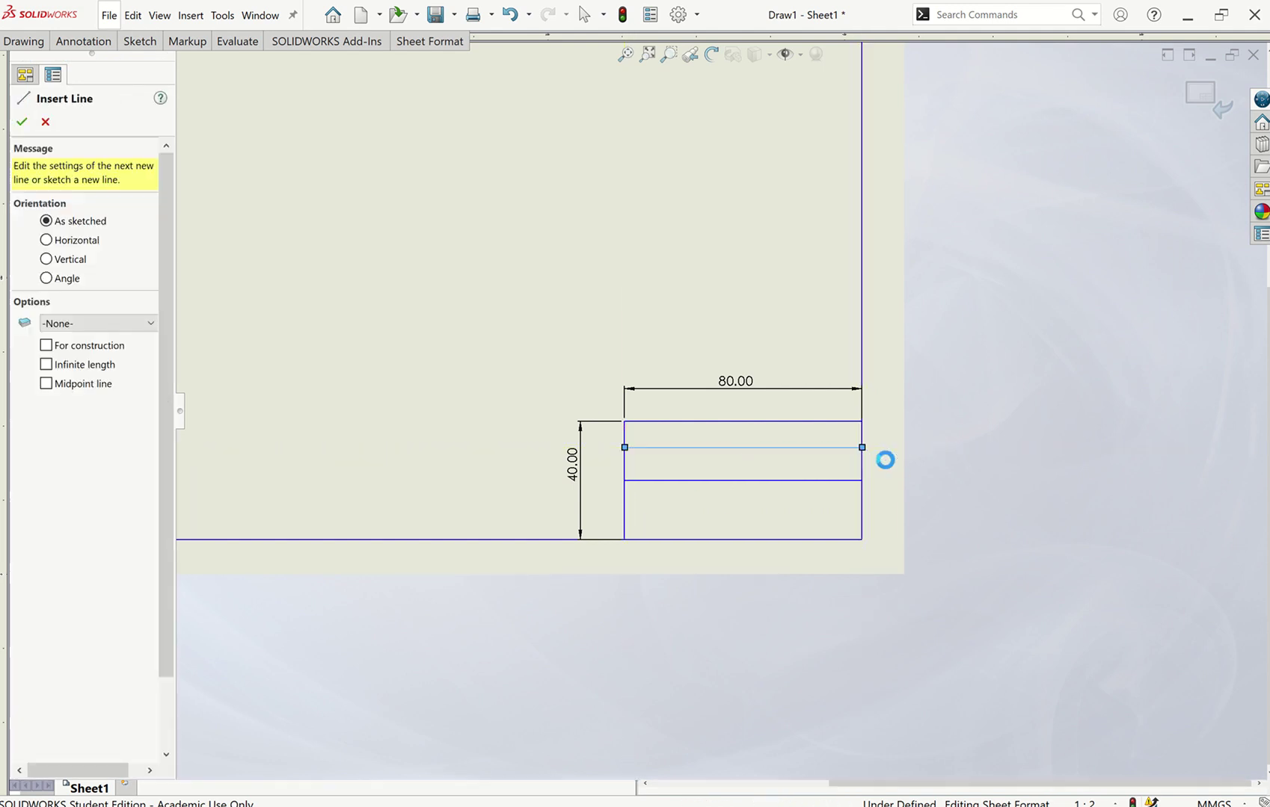
pyautogui.press('Escape')
# Step: Sketch a horizontal line about 80 mm long across the title block's lower half, about 9 mm below the middle line
pyautogui.click(139, 43)
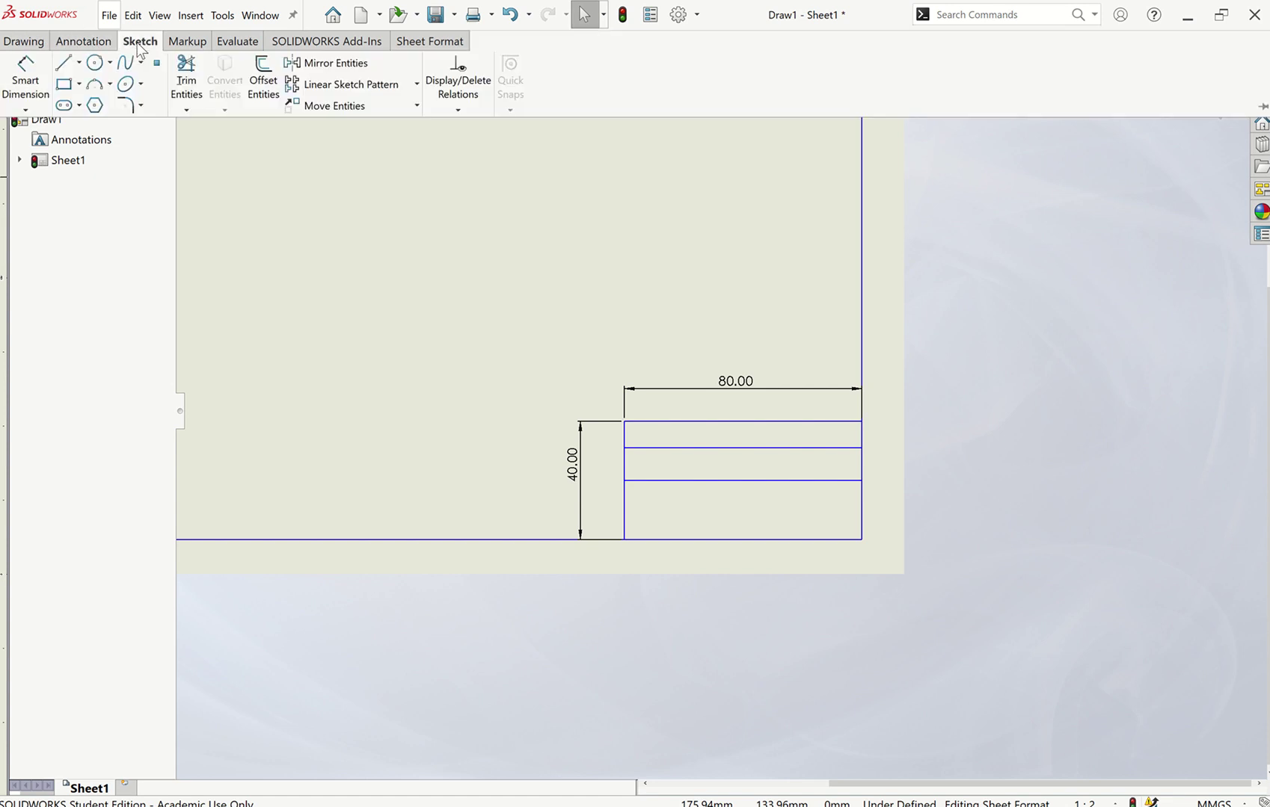
pyautogui.click(63, 63)
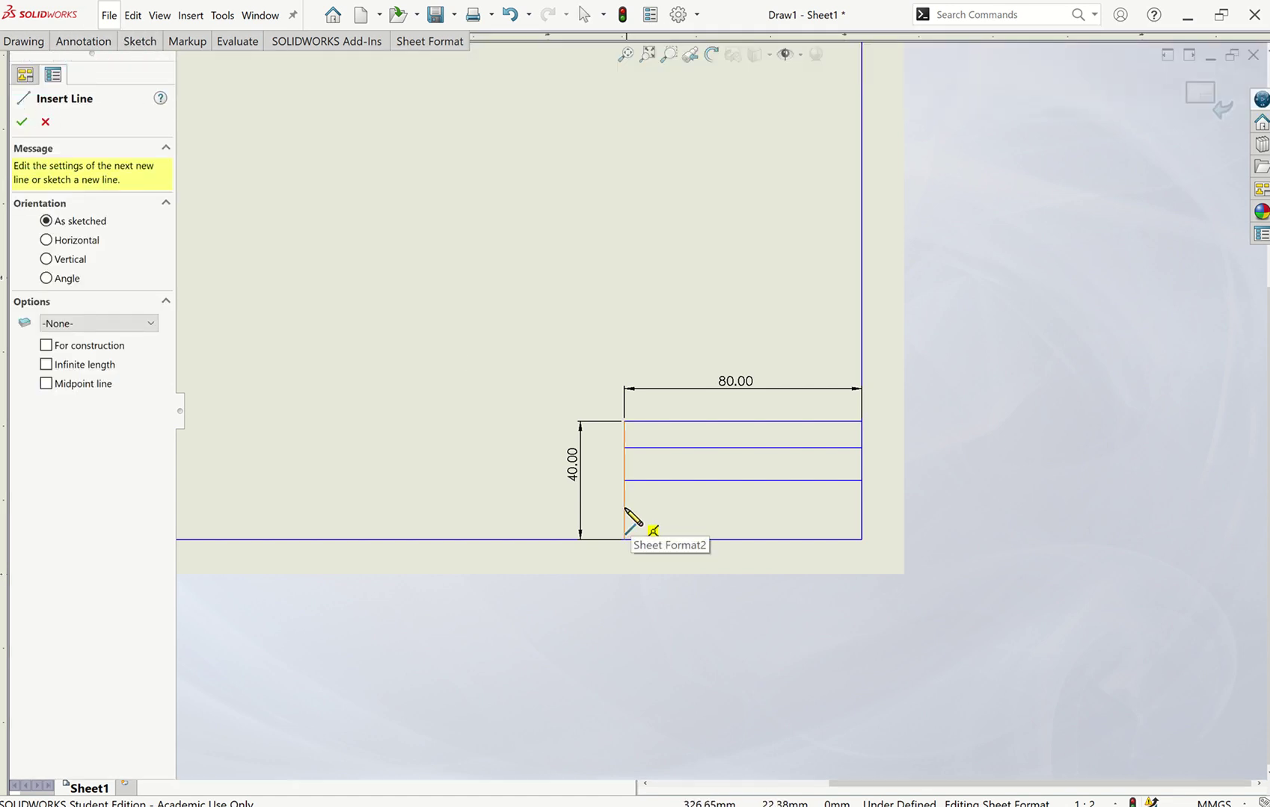
pyautogui.click(624, 507)
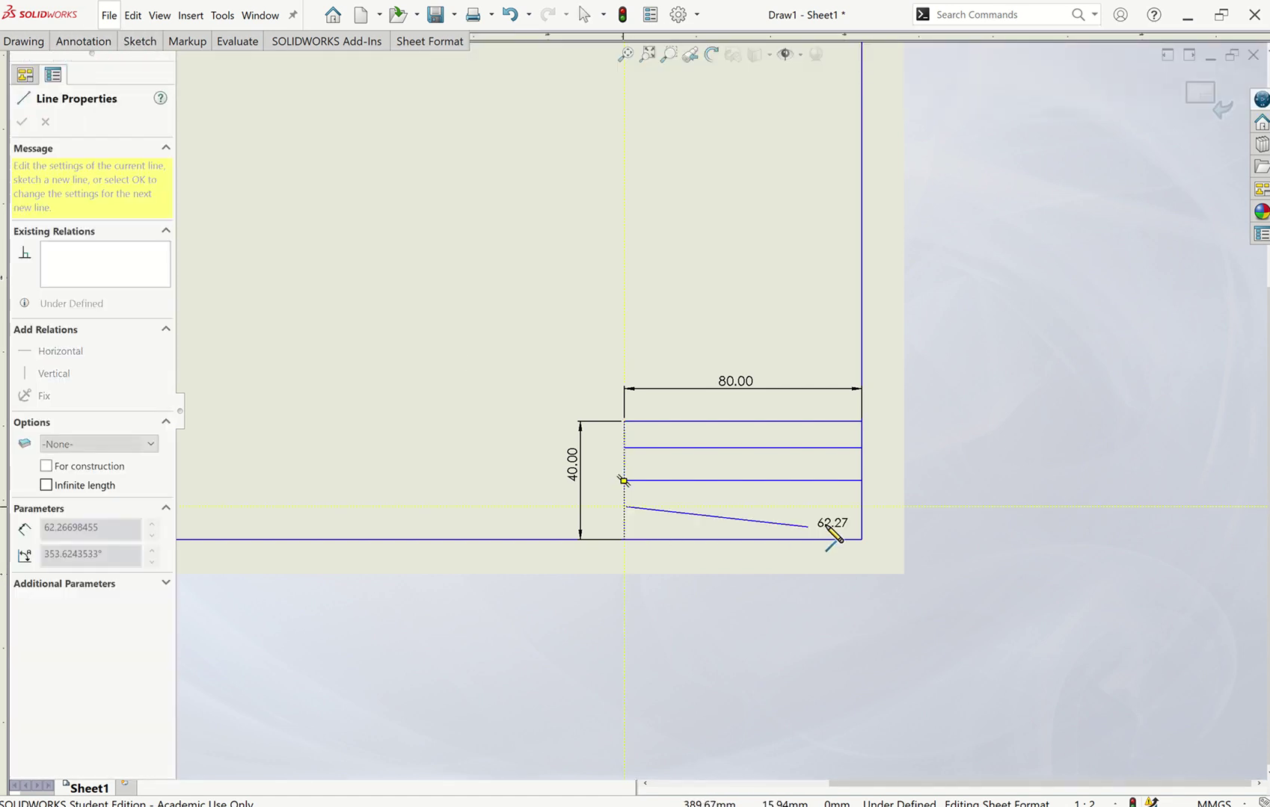
pyautogui.click(861, 506)
pyautogui.press('Escape')
pyautogui.press('Escape')
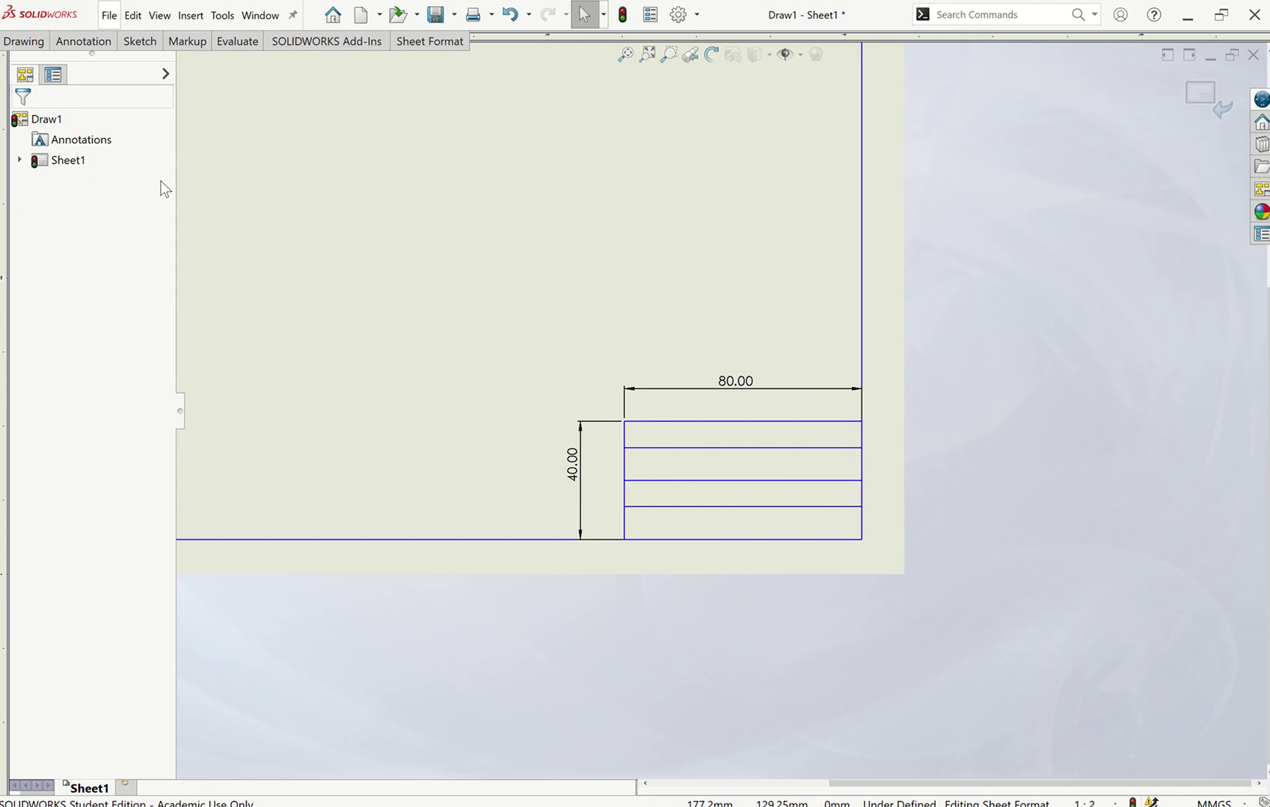
# Step: Dimension the spacing between the title block's upper dividing line and its middle line, and set it to 10 mm
pyautogui.click(124, 44)
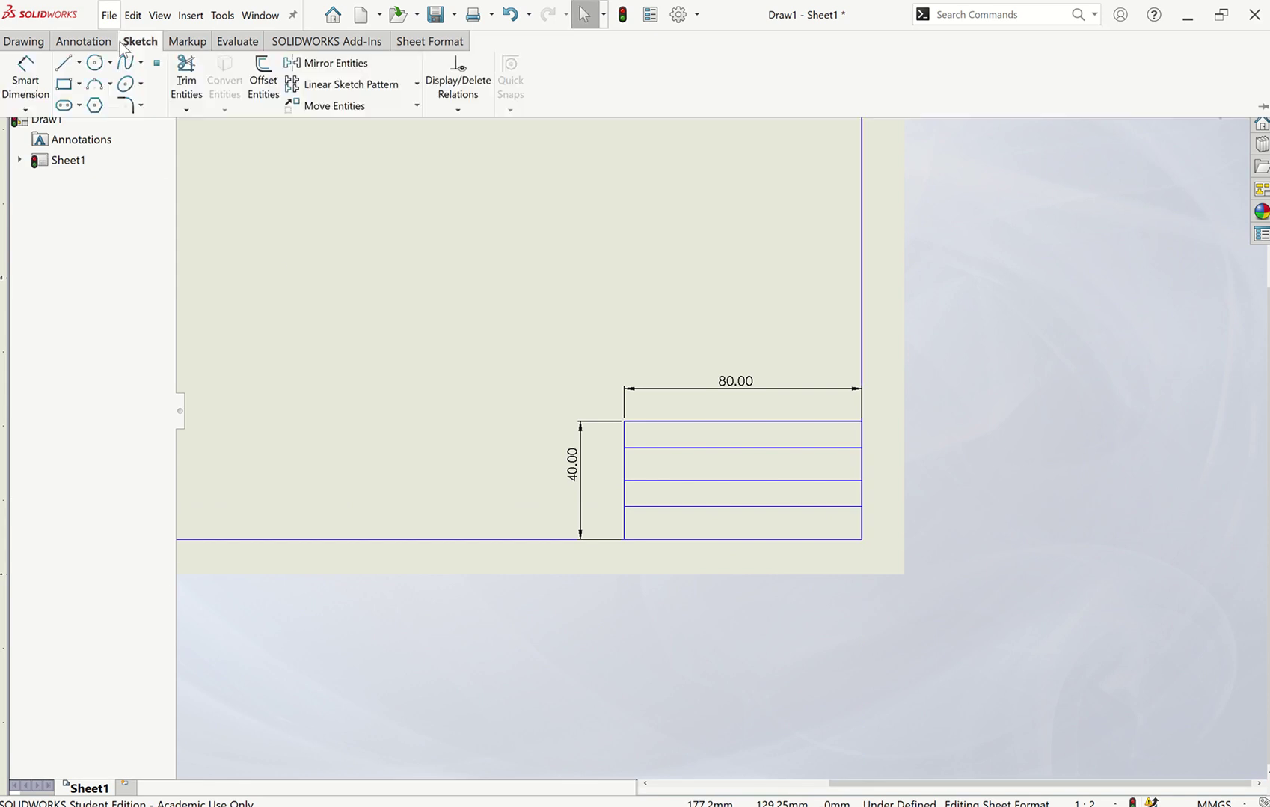
pyautogui.click(26, 75)
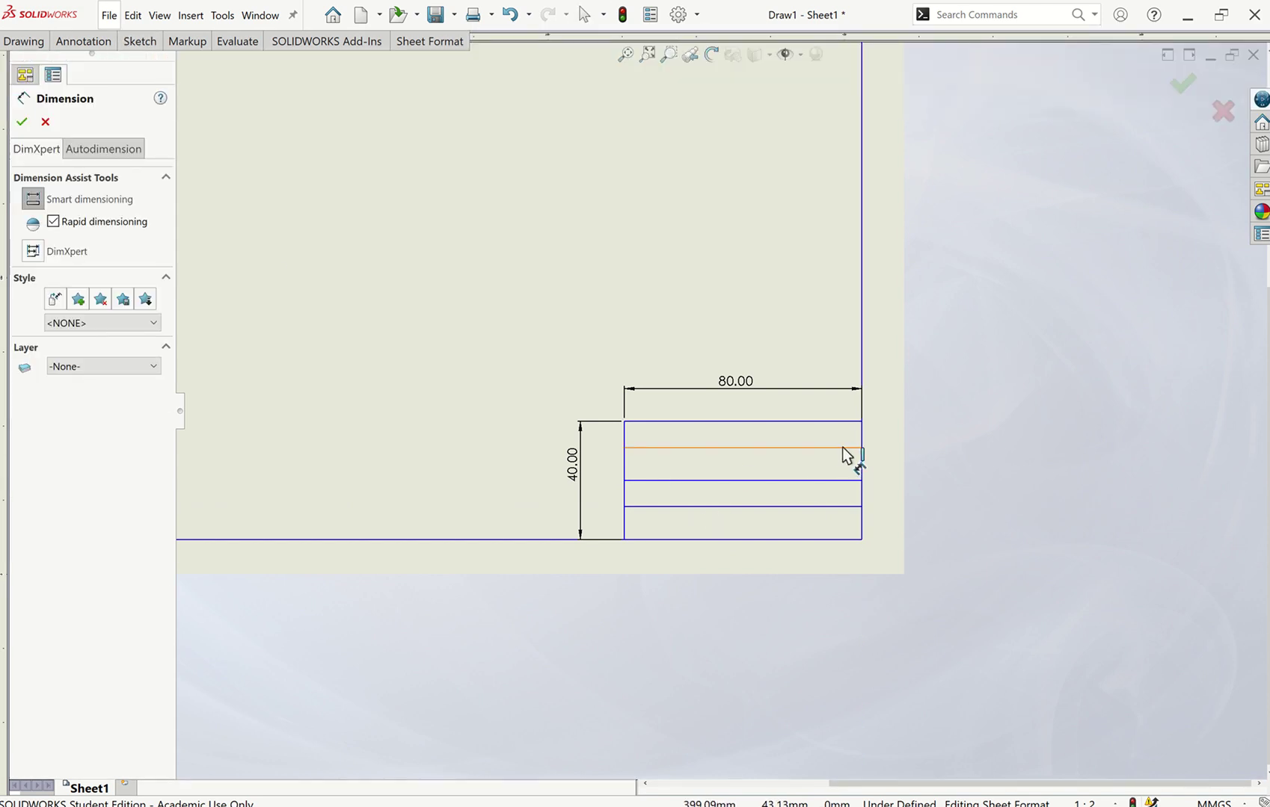
pyautogui.click(846, 468)
pyautogui.click(844, 481)
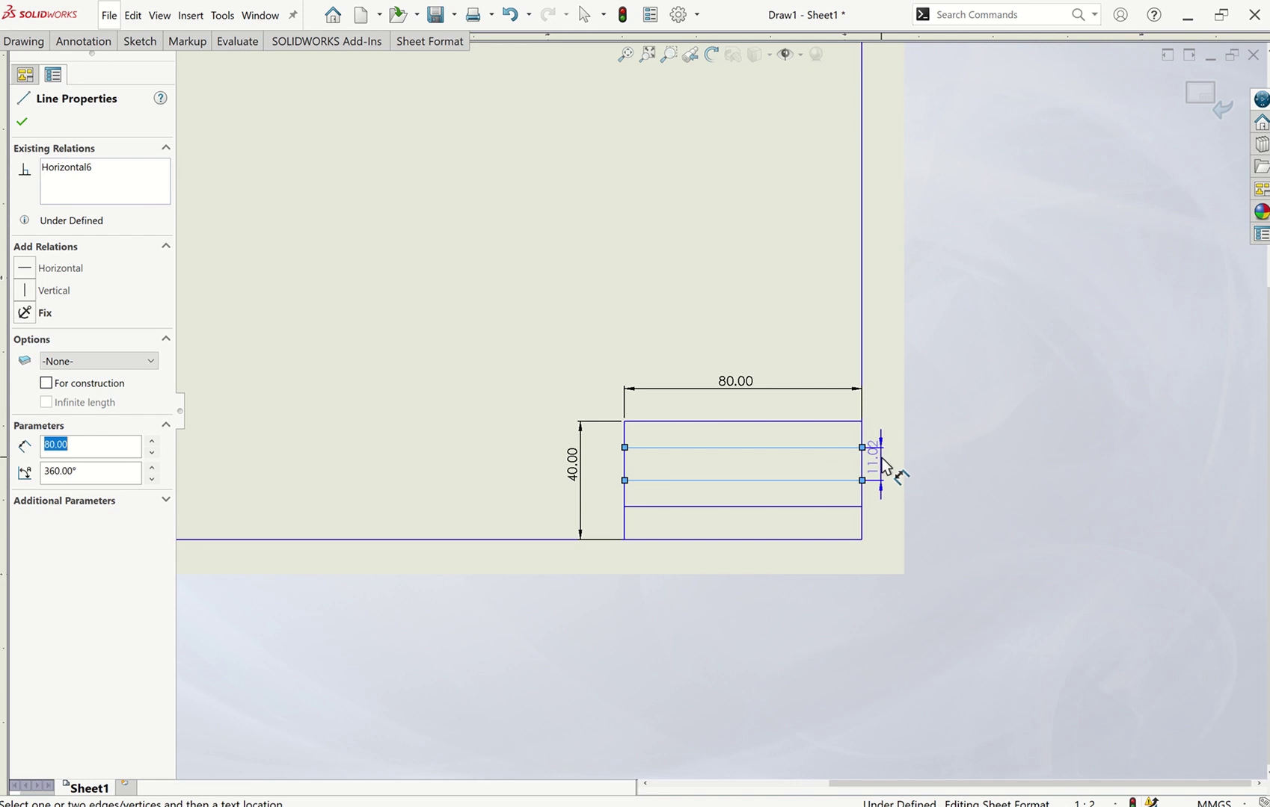
pyautogui.click(883, 457)
pyautogui.write('10')
pyautogui.press('Return')
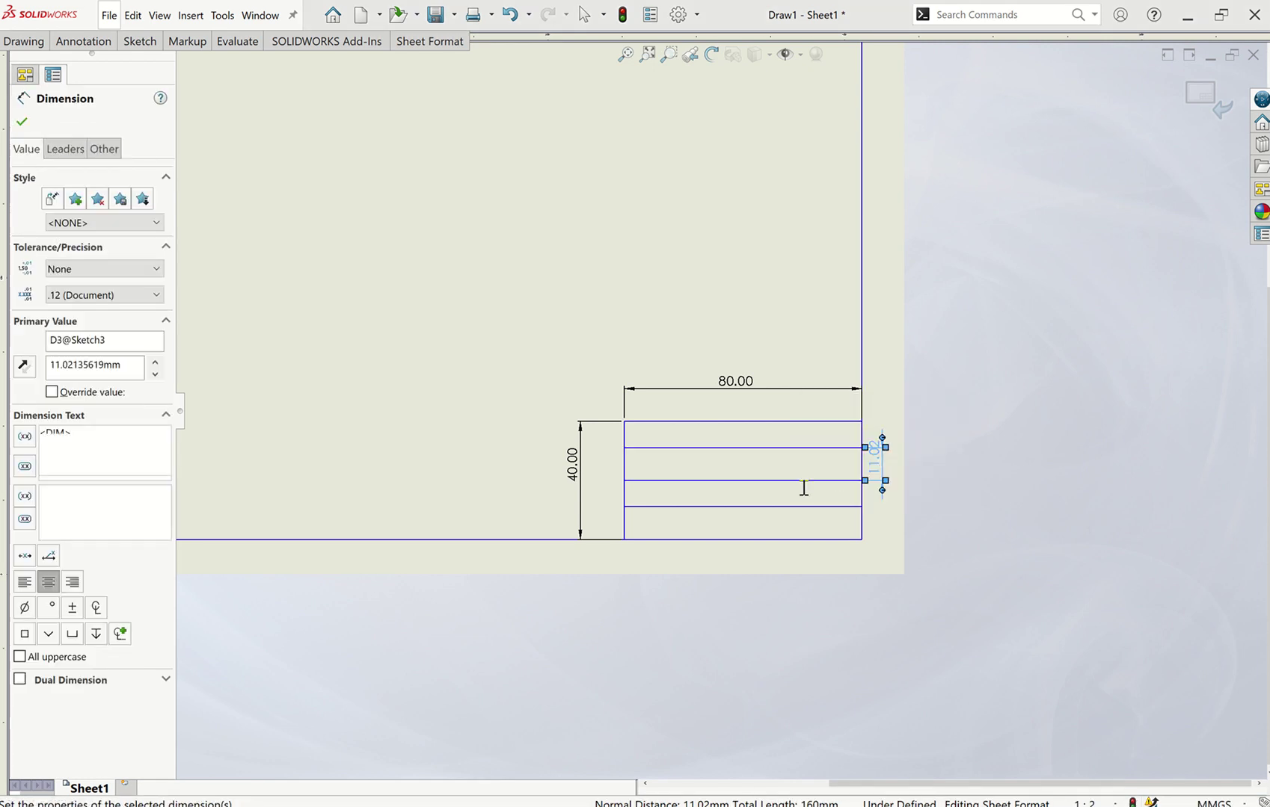
# Step: Dimension the spacing between the title block's middle line and its lower dividing line, and set it to 10 mm
pyautogui.click(807, 483)
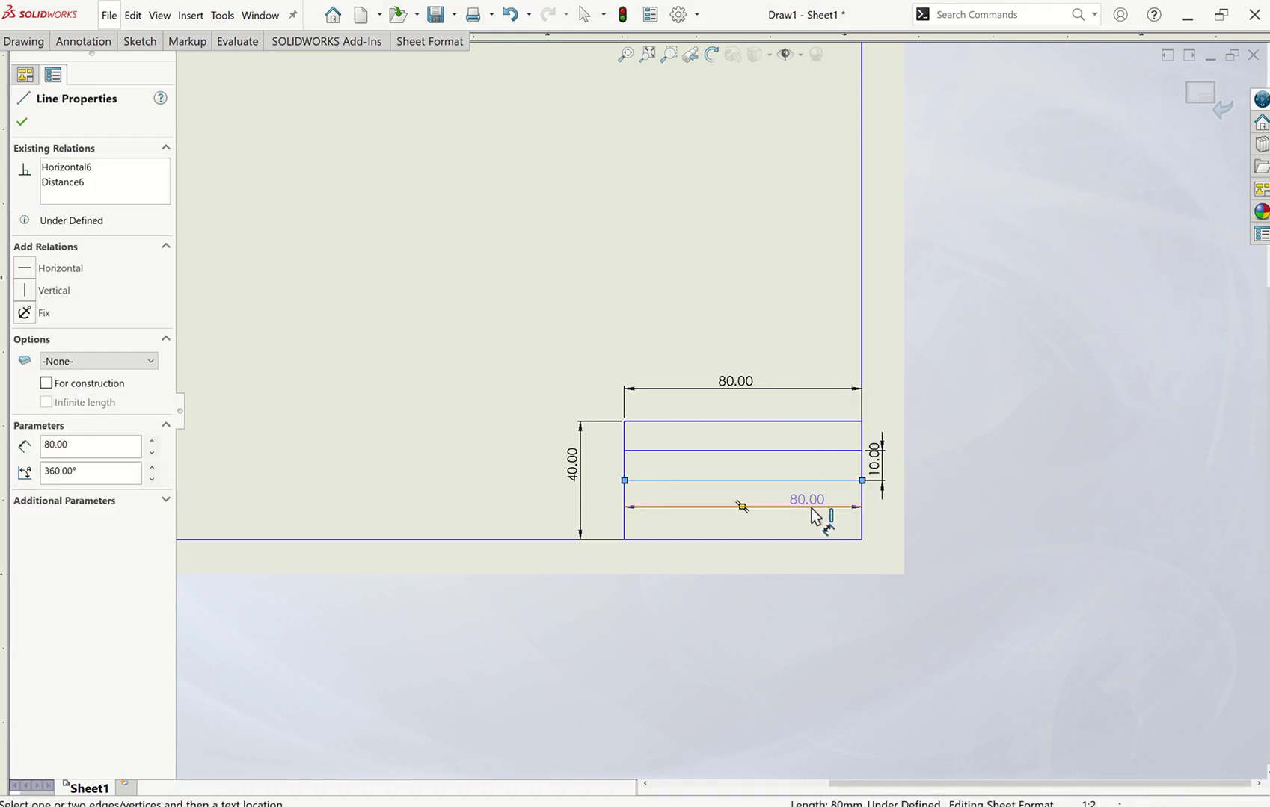
pyautogui.click(816, 508)
pyautogui.click(881, 521)
pyautogui.write('10')
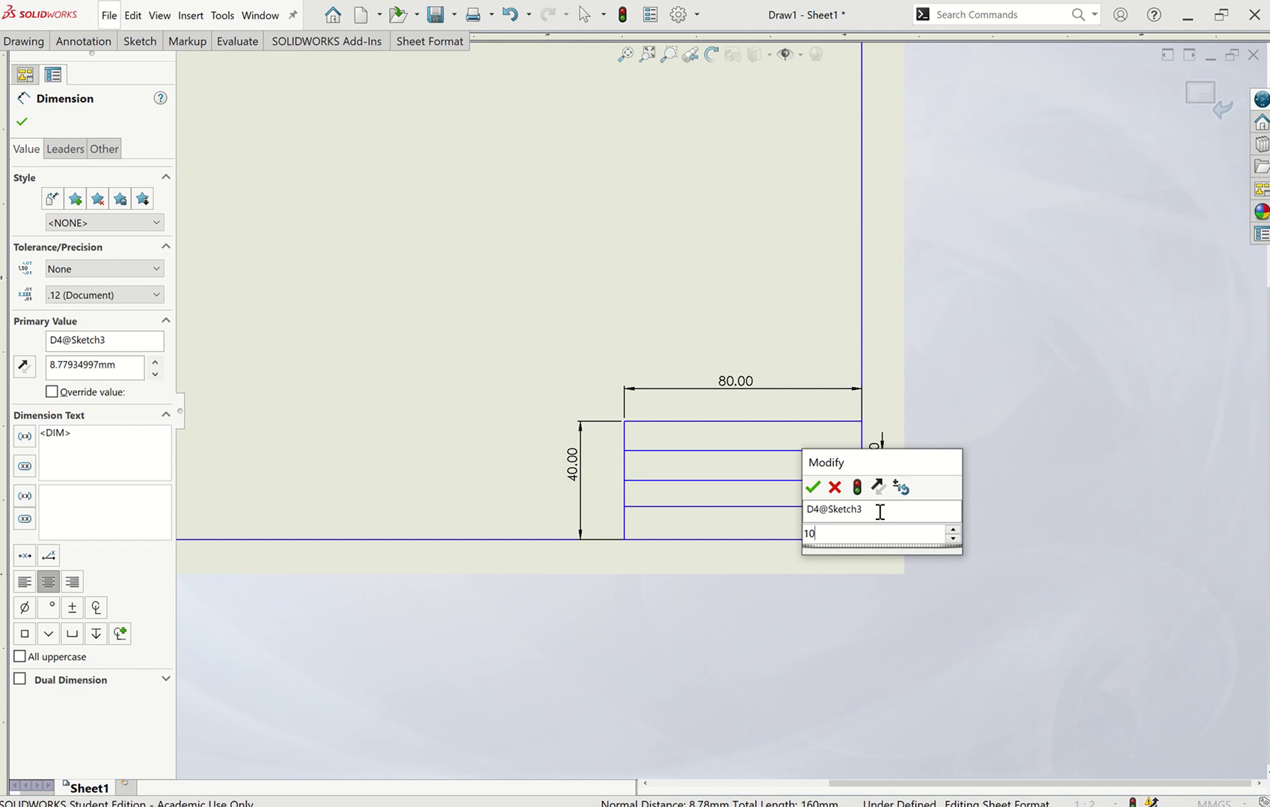
pyautogui.press('Return')
pyautogui.press('Escape')
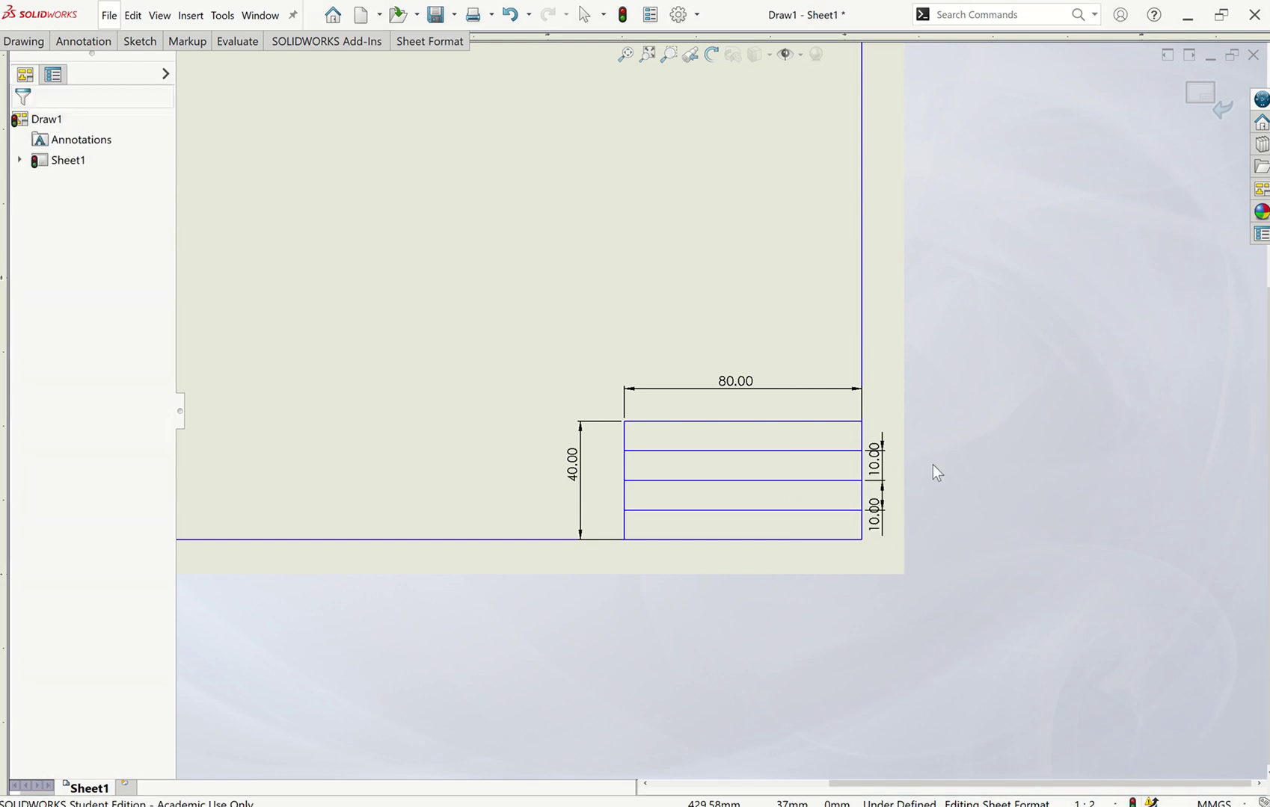
# Step: Shift the border's bottom edge slightly down, its top edge slightly down and its right edge slightly outward to even the sheet margins
pyautogui.press('z')
pyautogui.press('z')
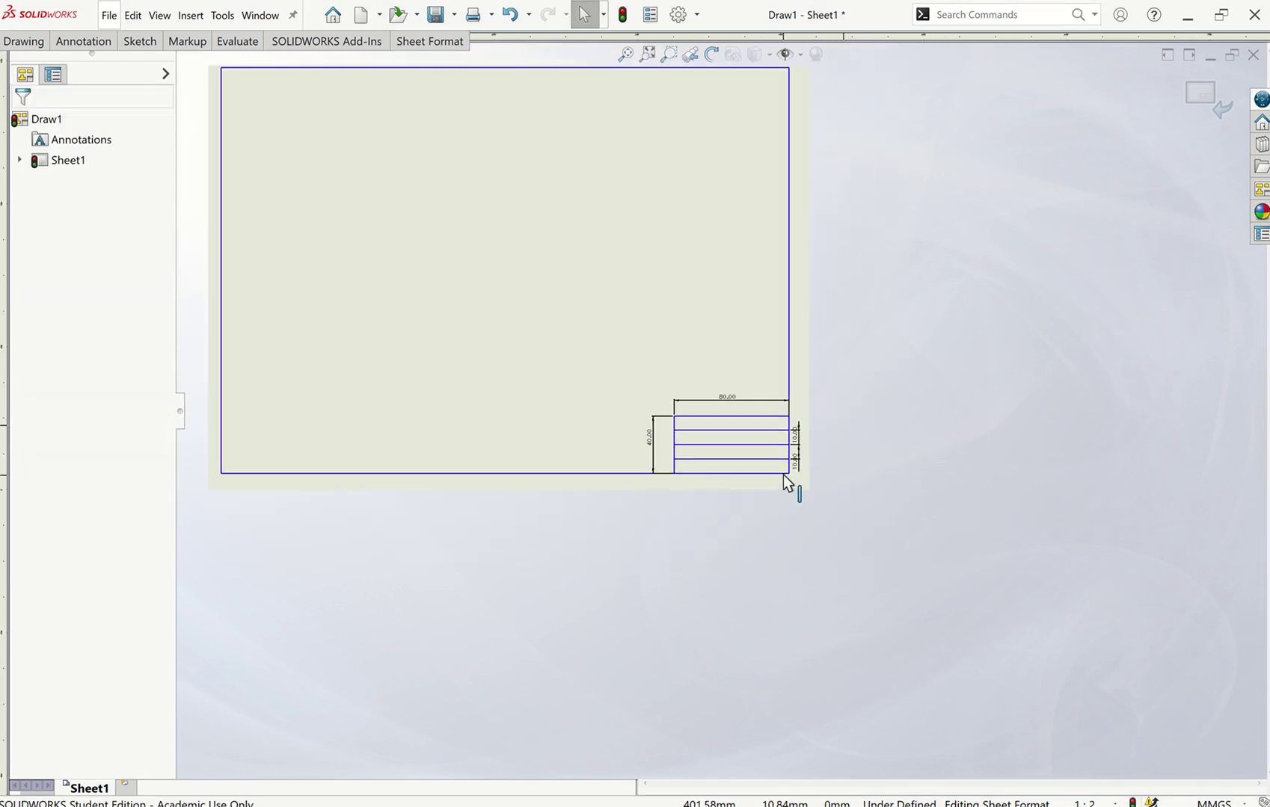
pyautogui.moveTo(783, 475)
pyautogui.mouseDown()
pyautogui.moveTo(794, 486)
pyautogui.moveTo(789, 478)
pyautogui.mouseUp()
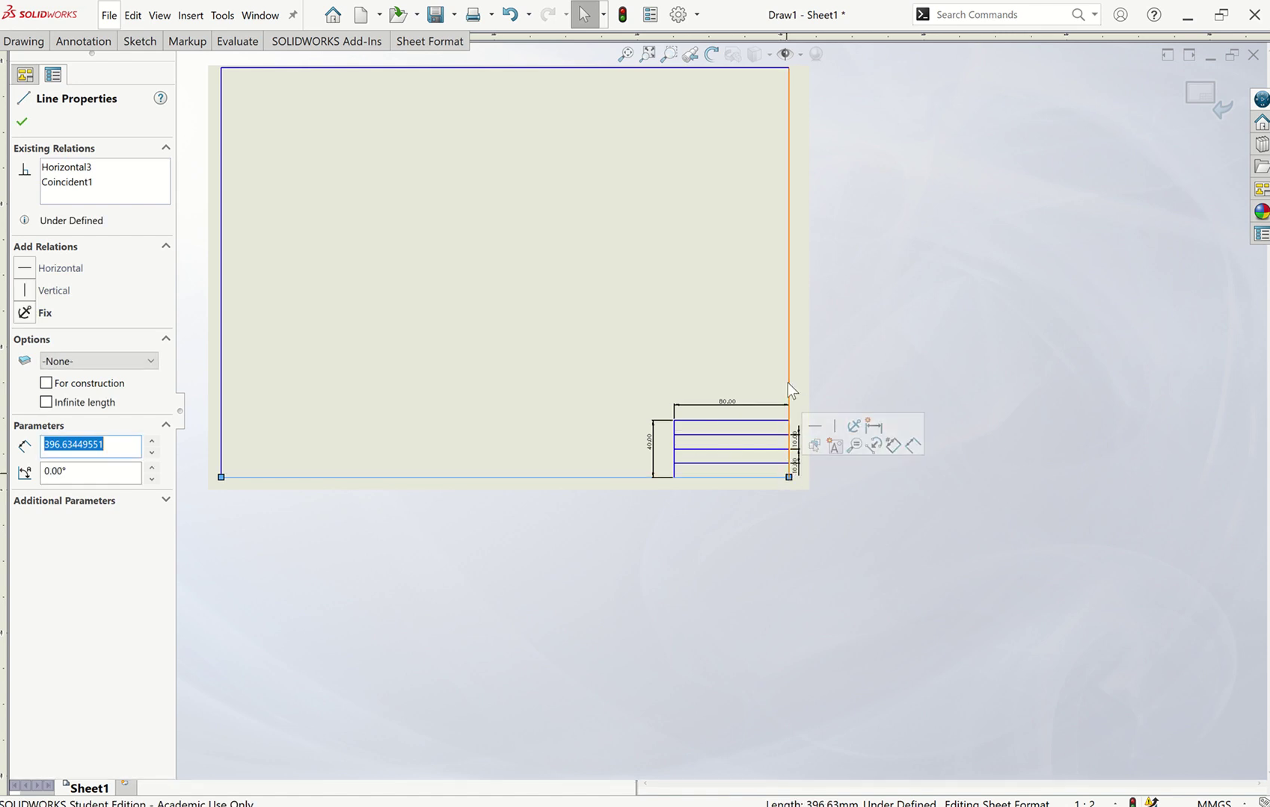
pyautogui.scroll(1, 462, 292)
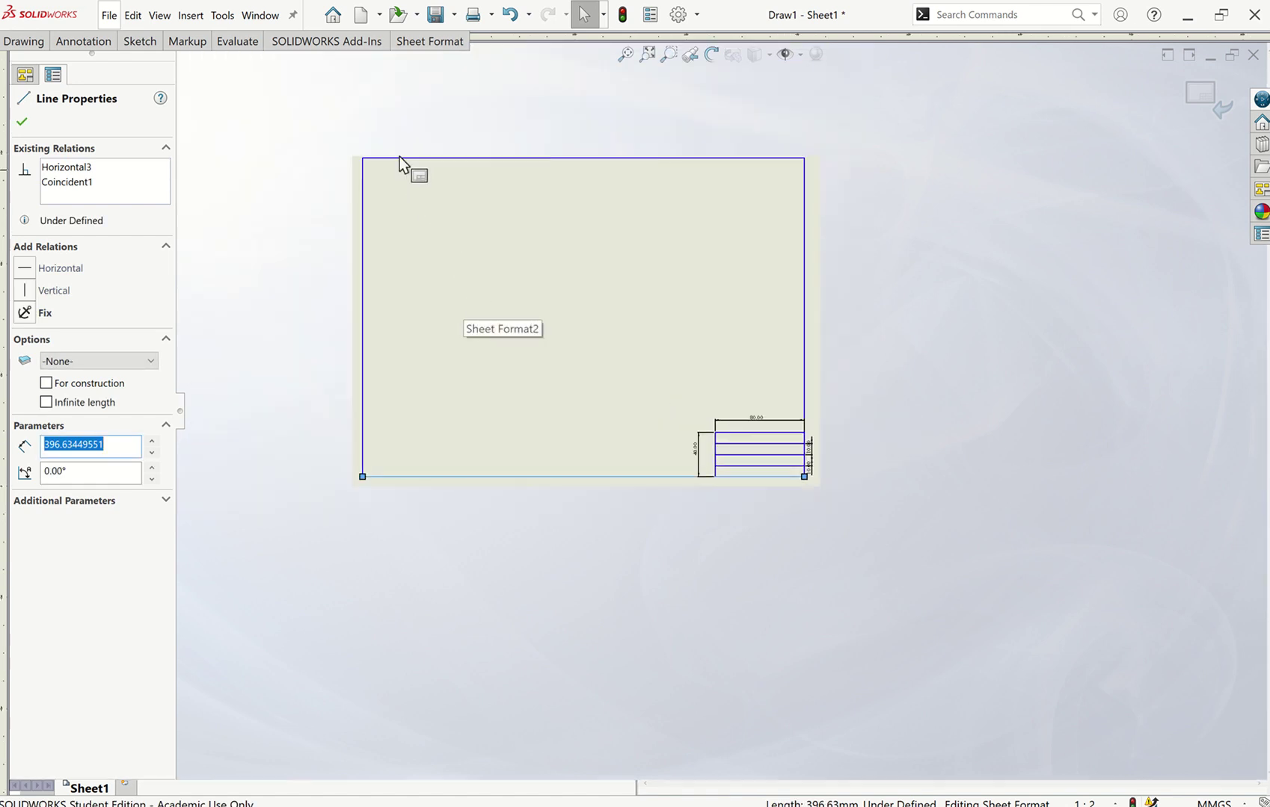
pyautogui.scroll(-1, 400, 157)
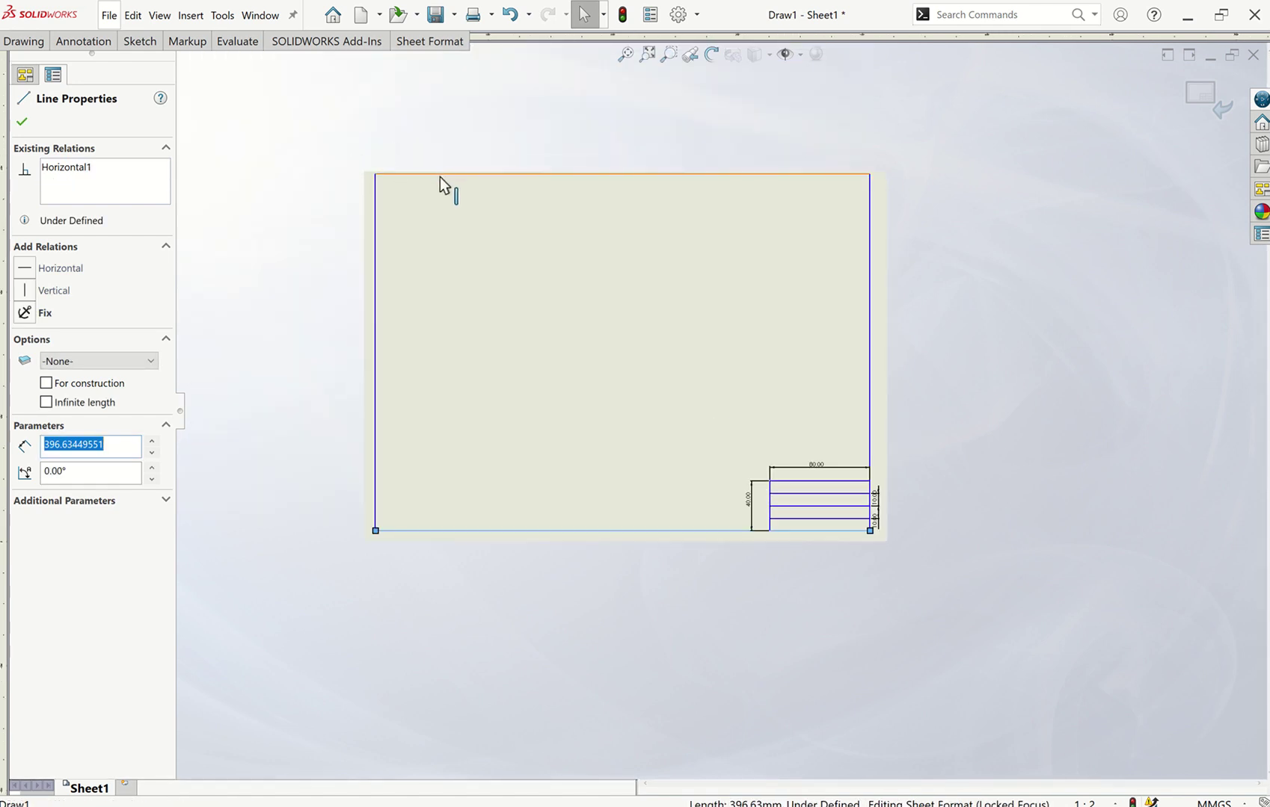
pyautogui.moveTo(439, 176); pyautogui.dragTo(439, 180)
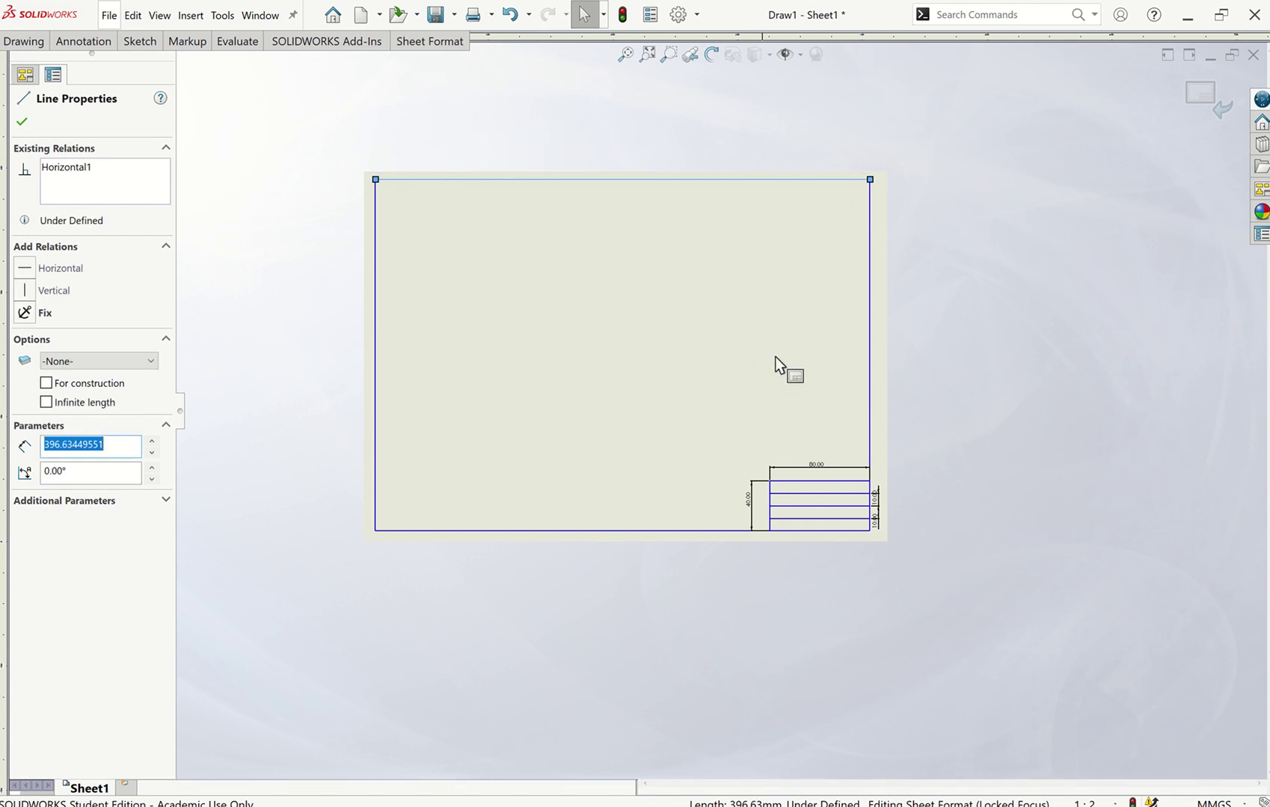
pyautogui.moveTo(869, 377); pyautogui.dragTo(875, 379)
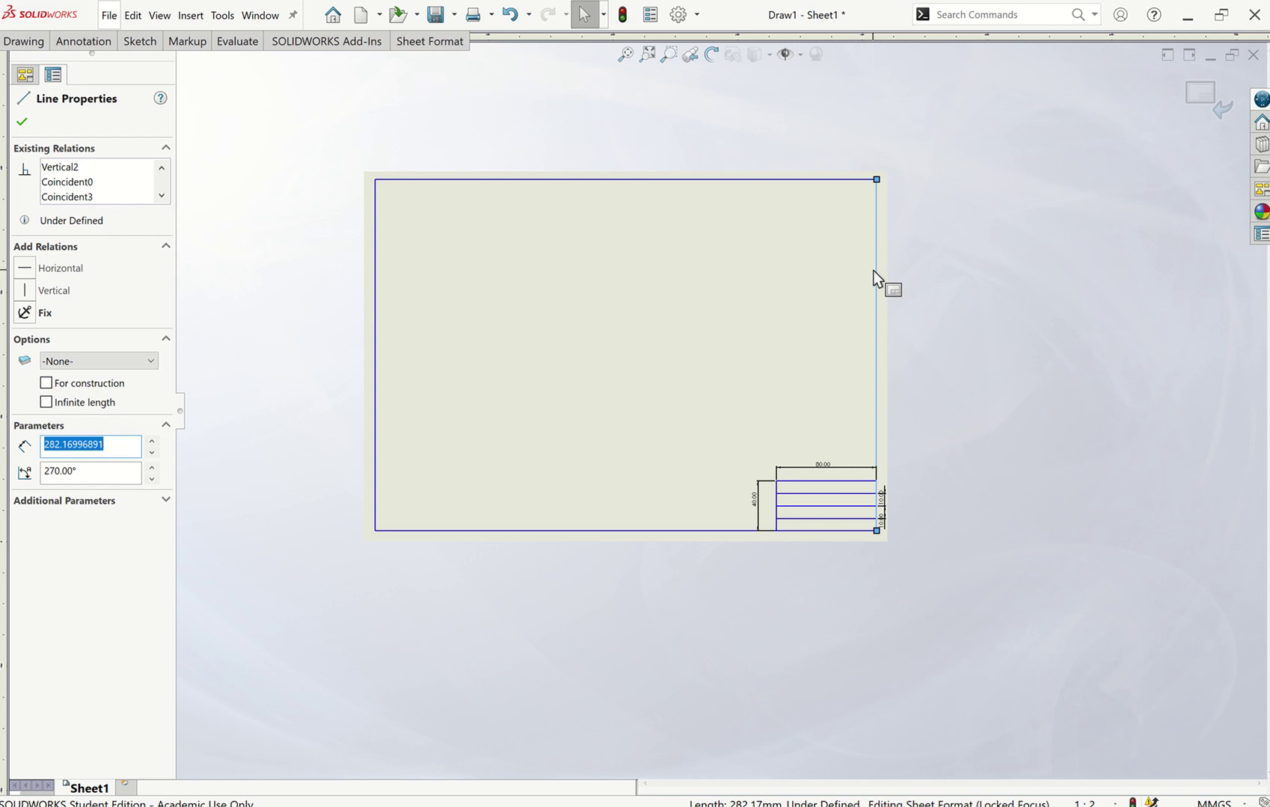
pyautogui.press('Escape')
# Step: Add a note above the title block reading "Exam Number" followed by the candidate's exam number
pyautogui.scroll(-2, 878, 448)
pyautogui.scroll(-3, 765, 497)
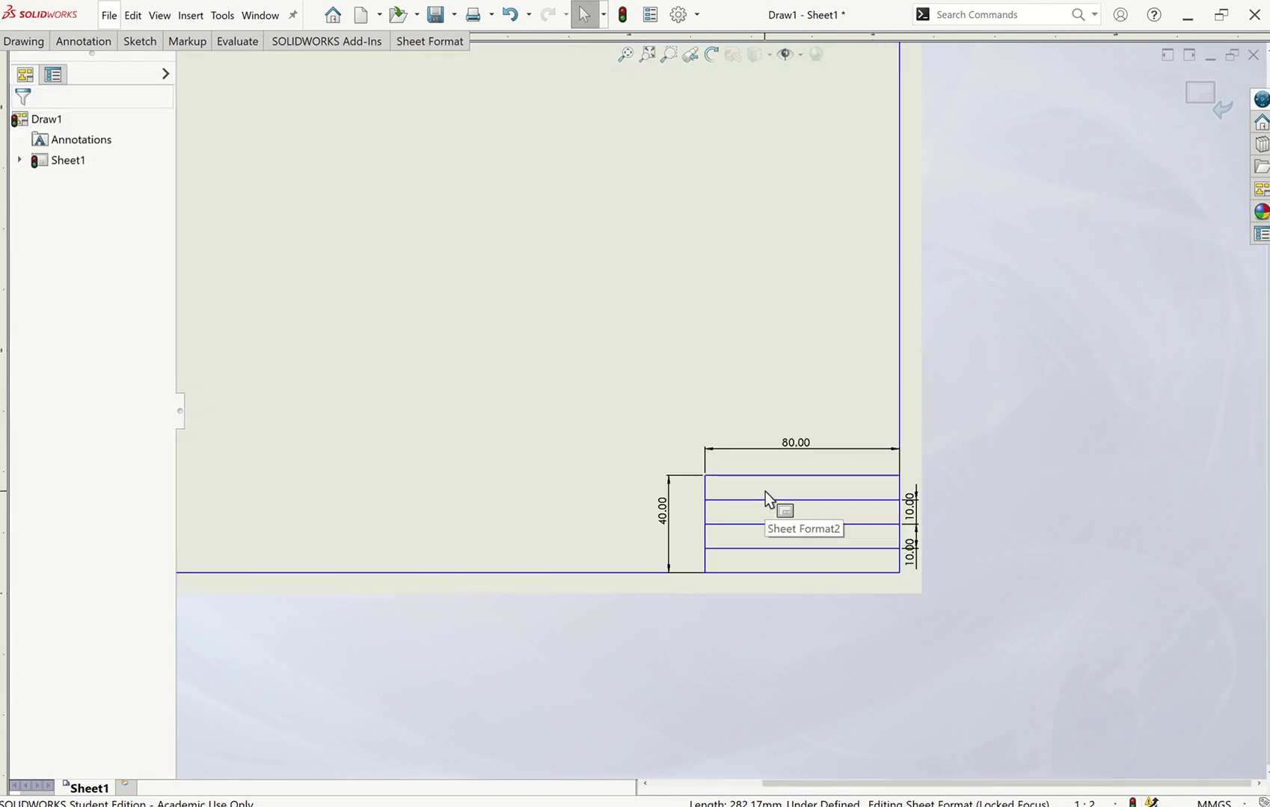
pyautogui.scroll(-1, 764, 491)
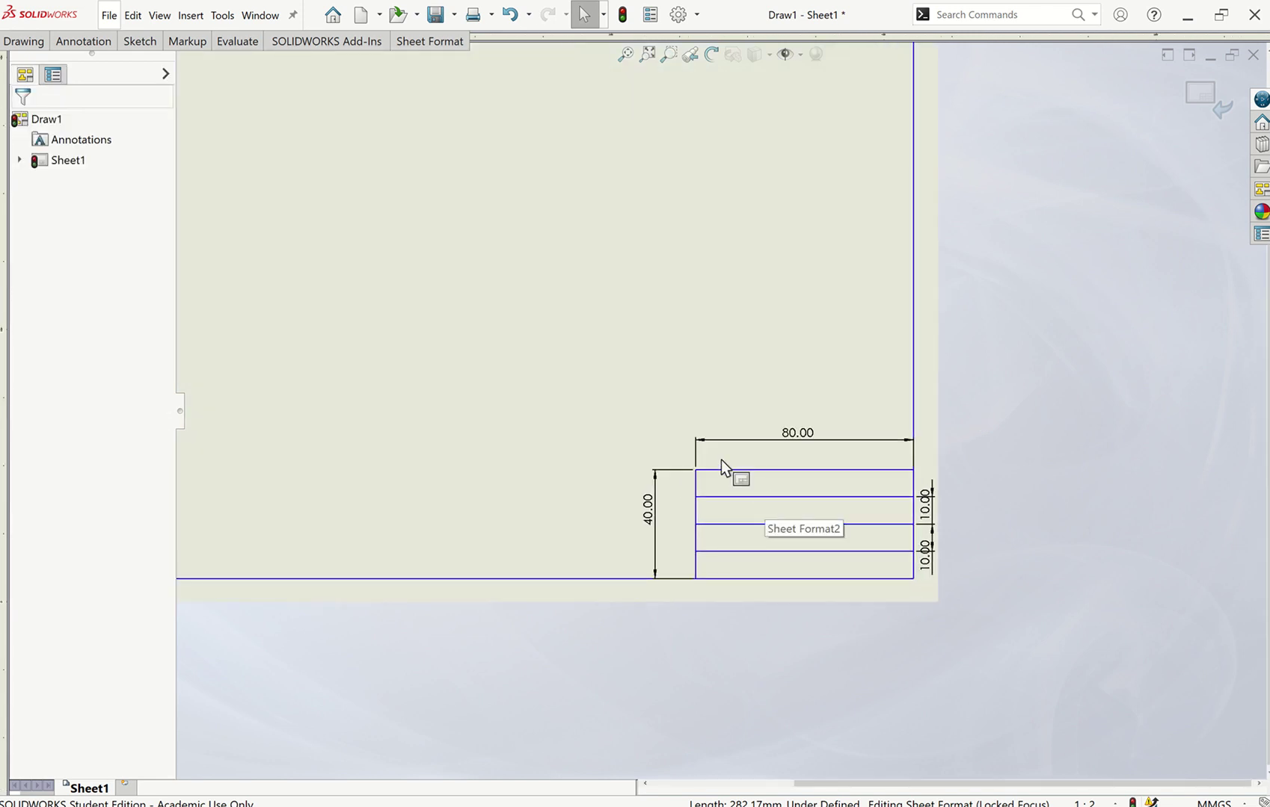
pyautogui.click(98, 42)
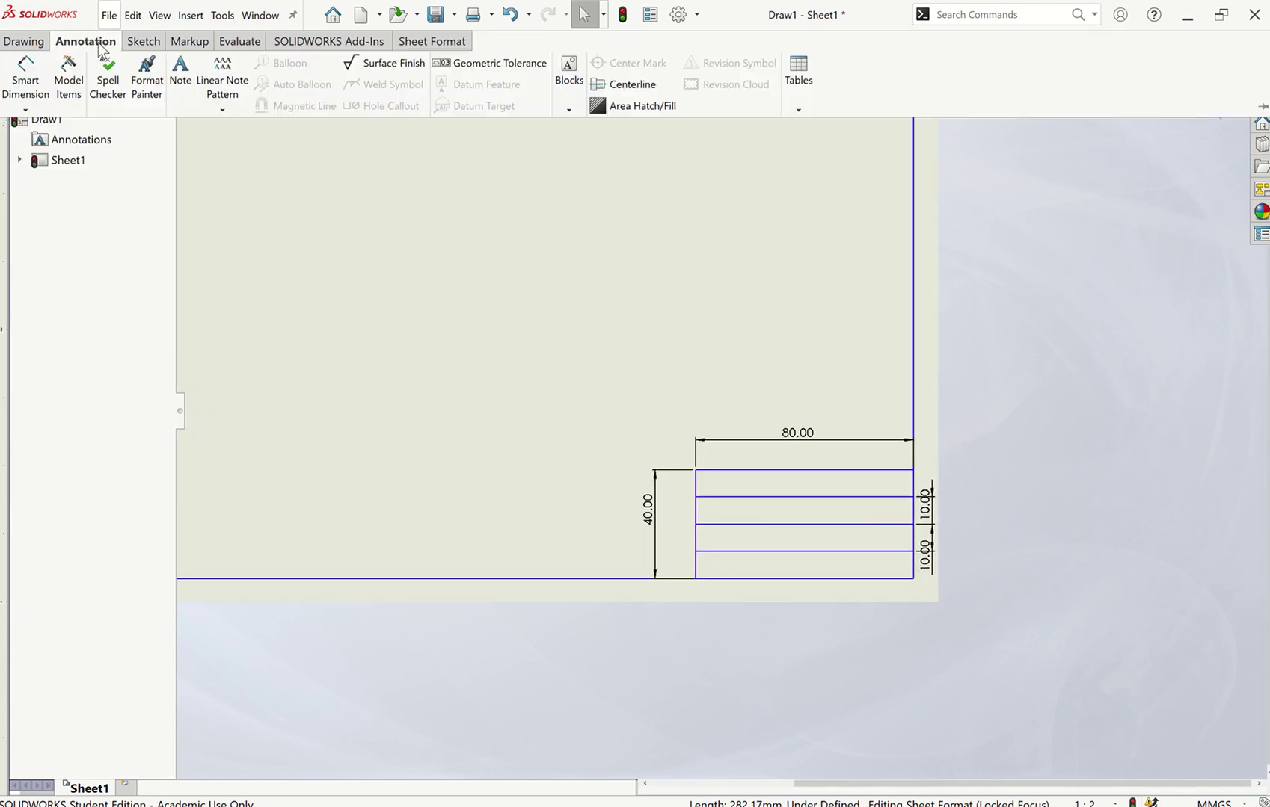
pyautogui.click(180, 71)
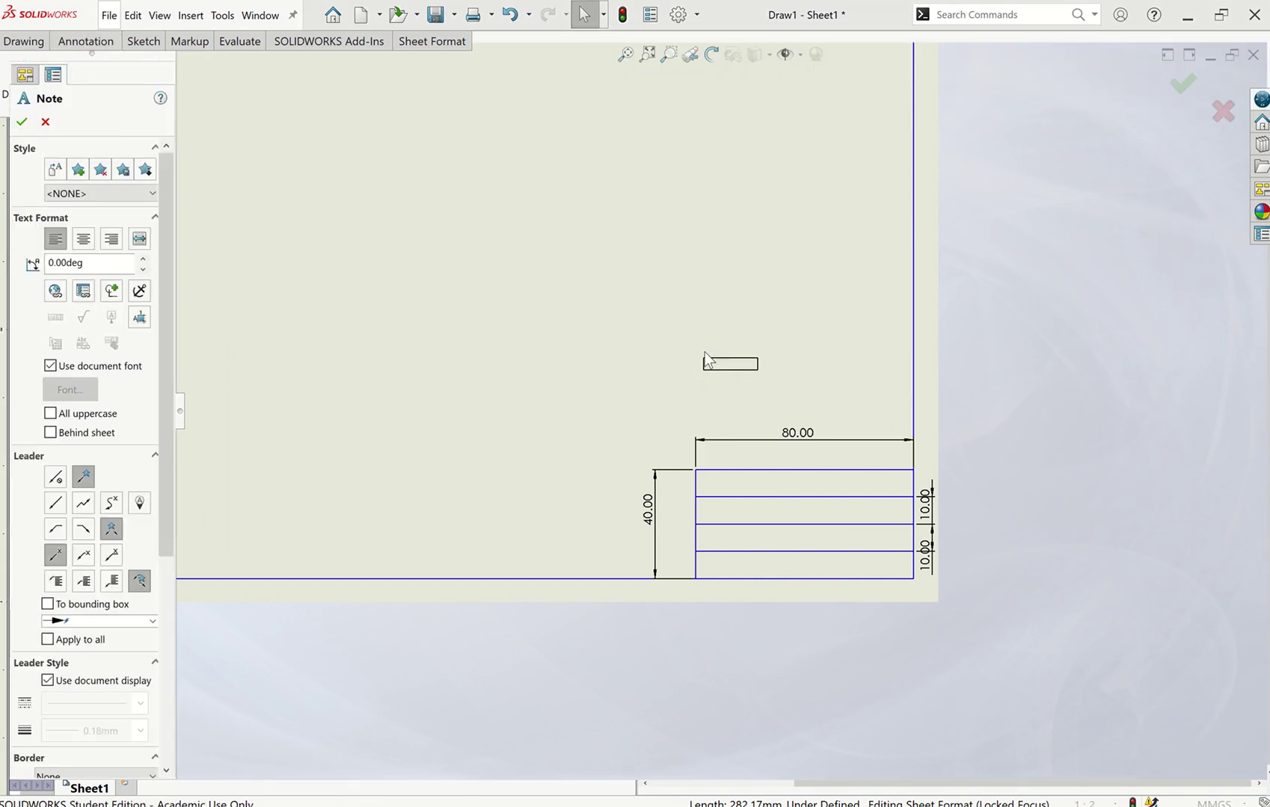
pyautogui.click(707, 352)
pyautogui.write('XXXXXXX')
pyautogui.click(708, 354)
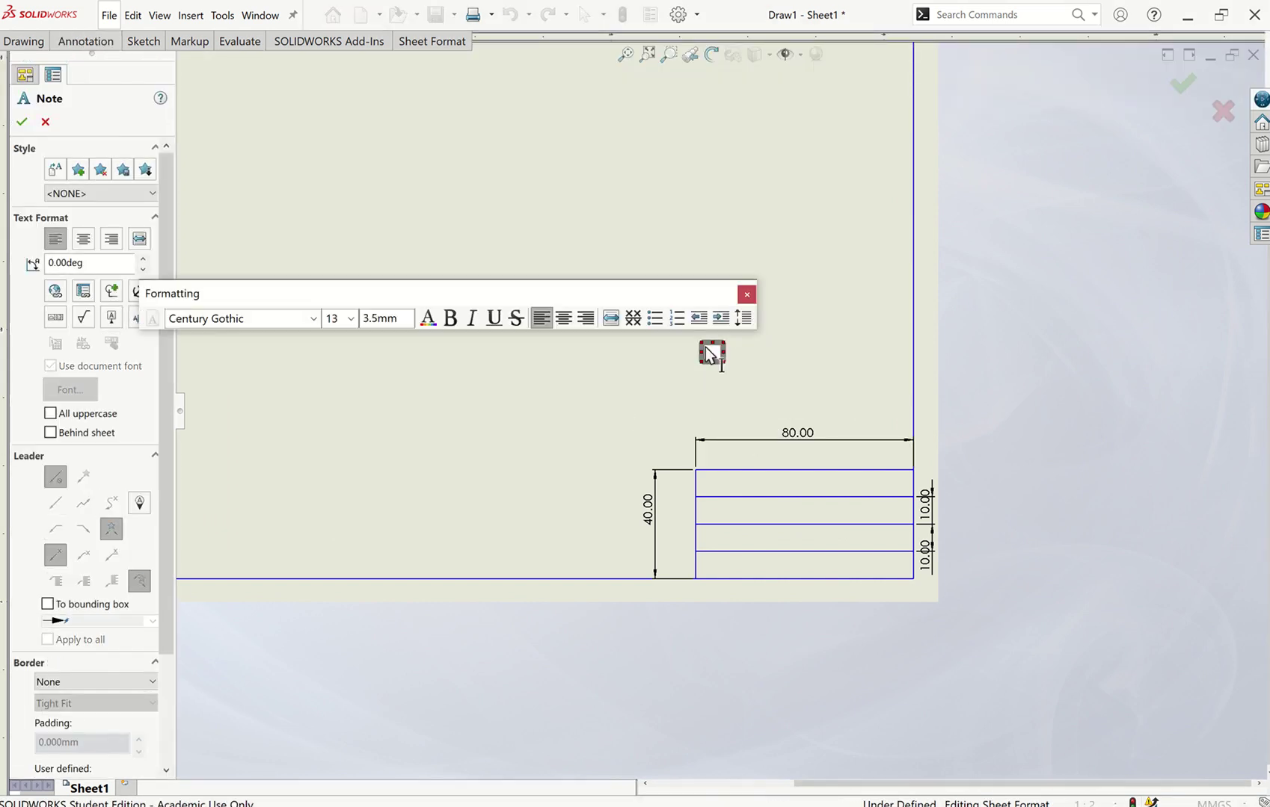
pyautogui.write('Exam Number 122223')
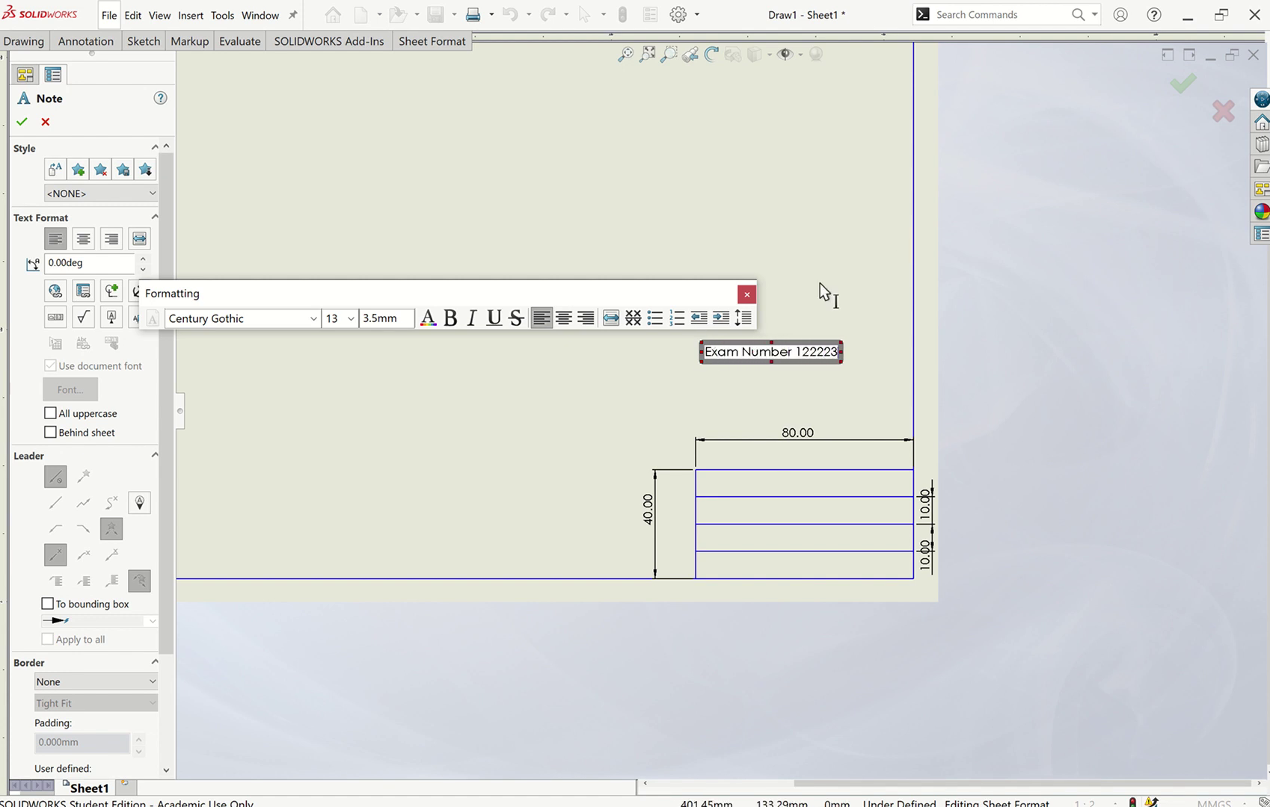
pyautogui.click(819, 283)
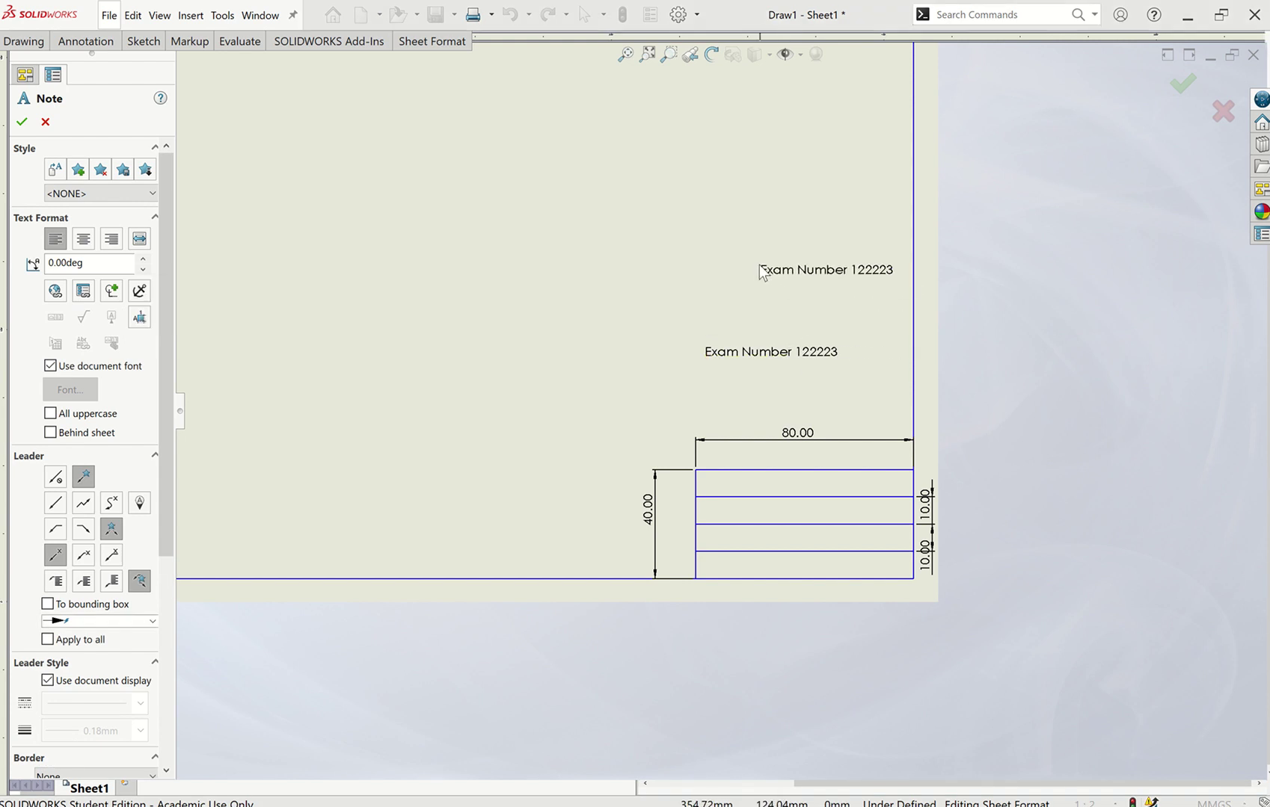
pyautogui.press('Escape')
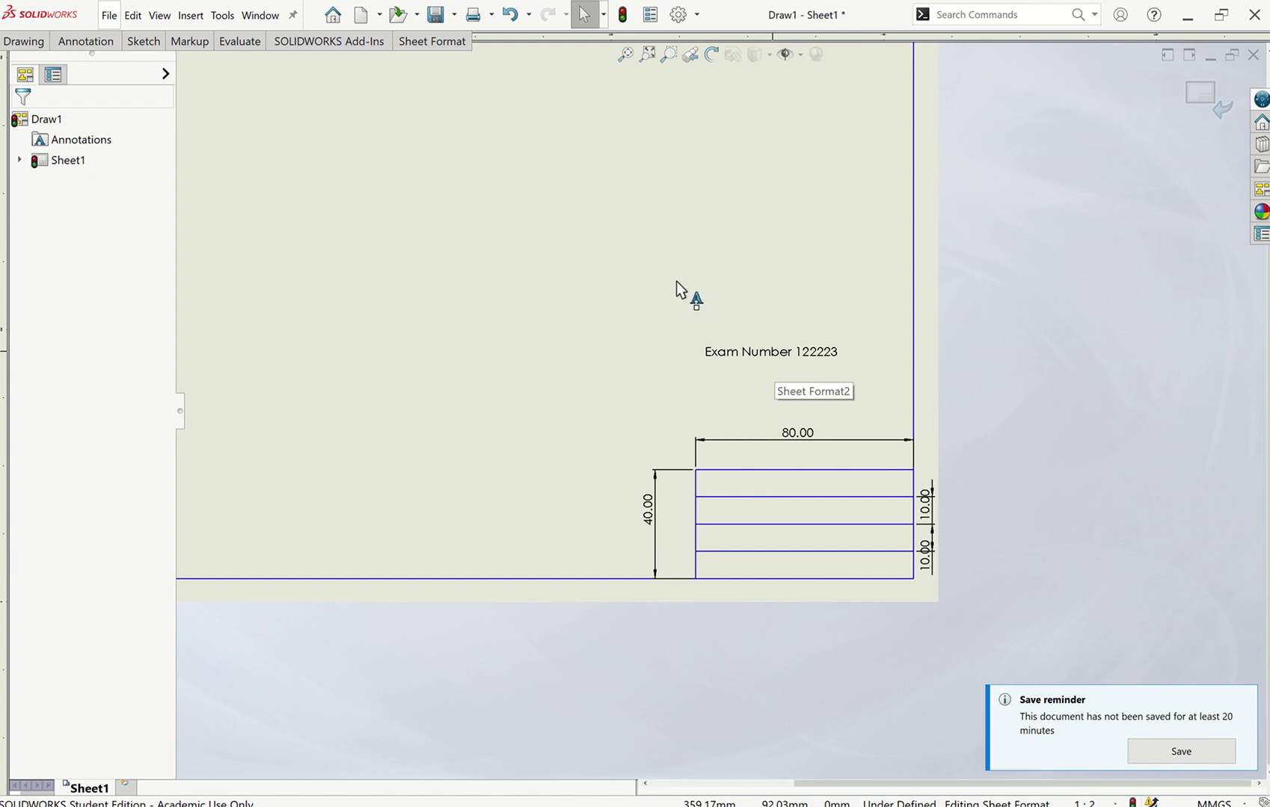
# Step: Paste a copy of the exam number note above it and move the original into the title block's top row
pyautogui.write('Exam Number 122223')
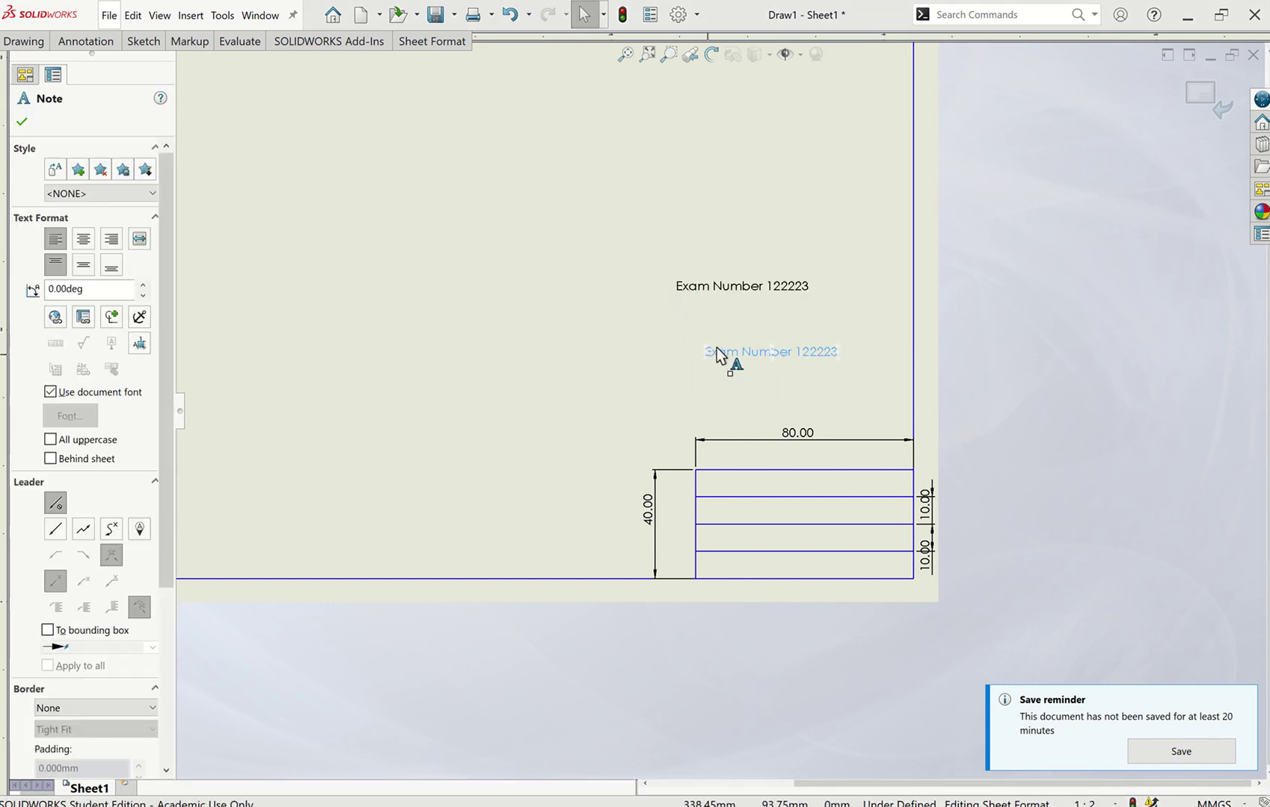
pyautogui.click(716, 348)
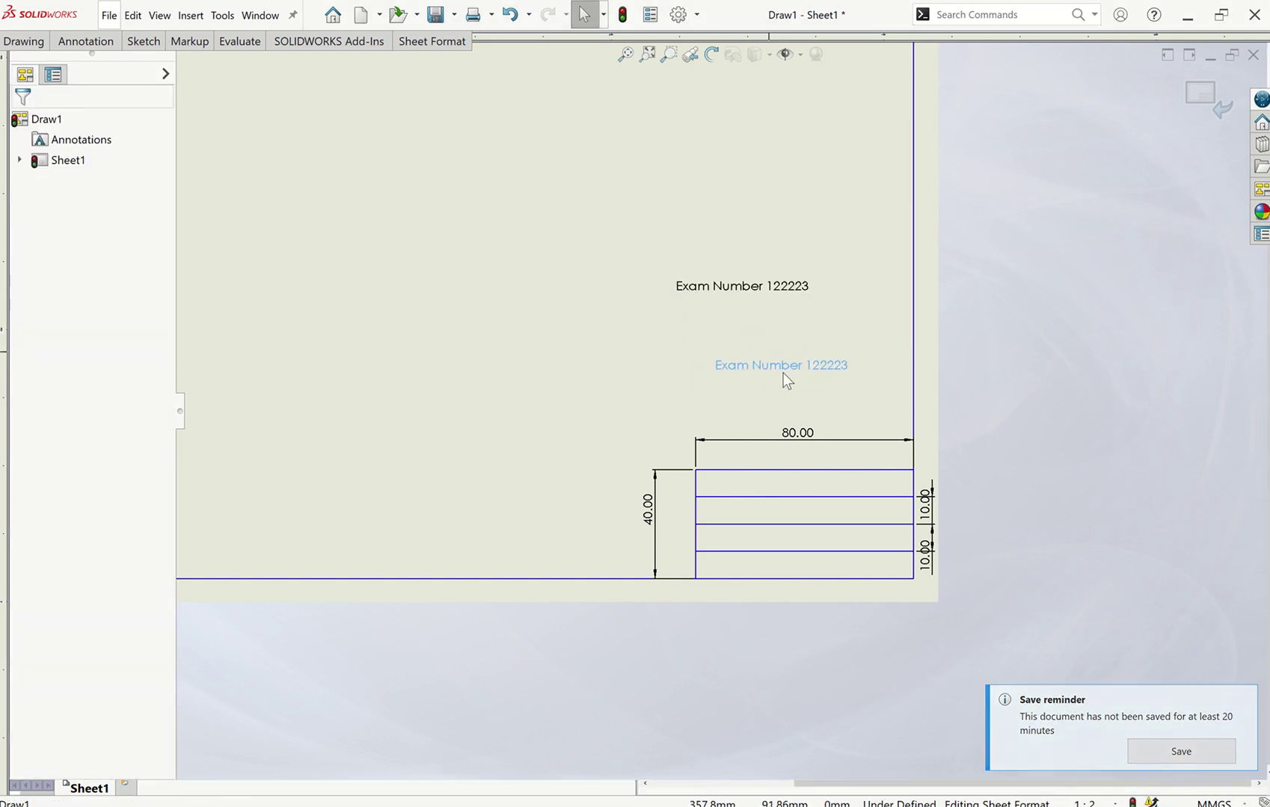
pyautogui.moveTo(783, 373); pyautogui.dragTo(772, 484)
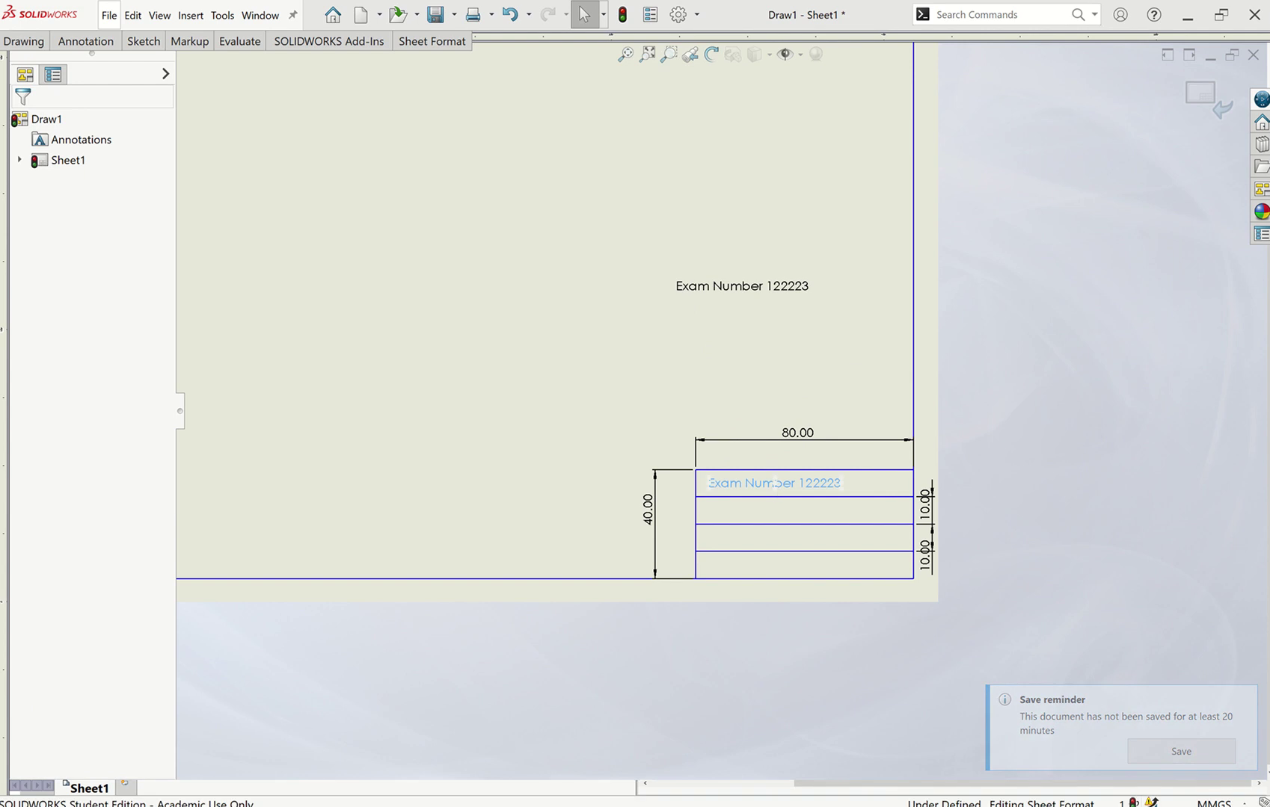
pyautogui.click(774, 483)
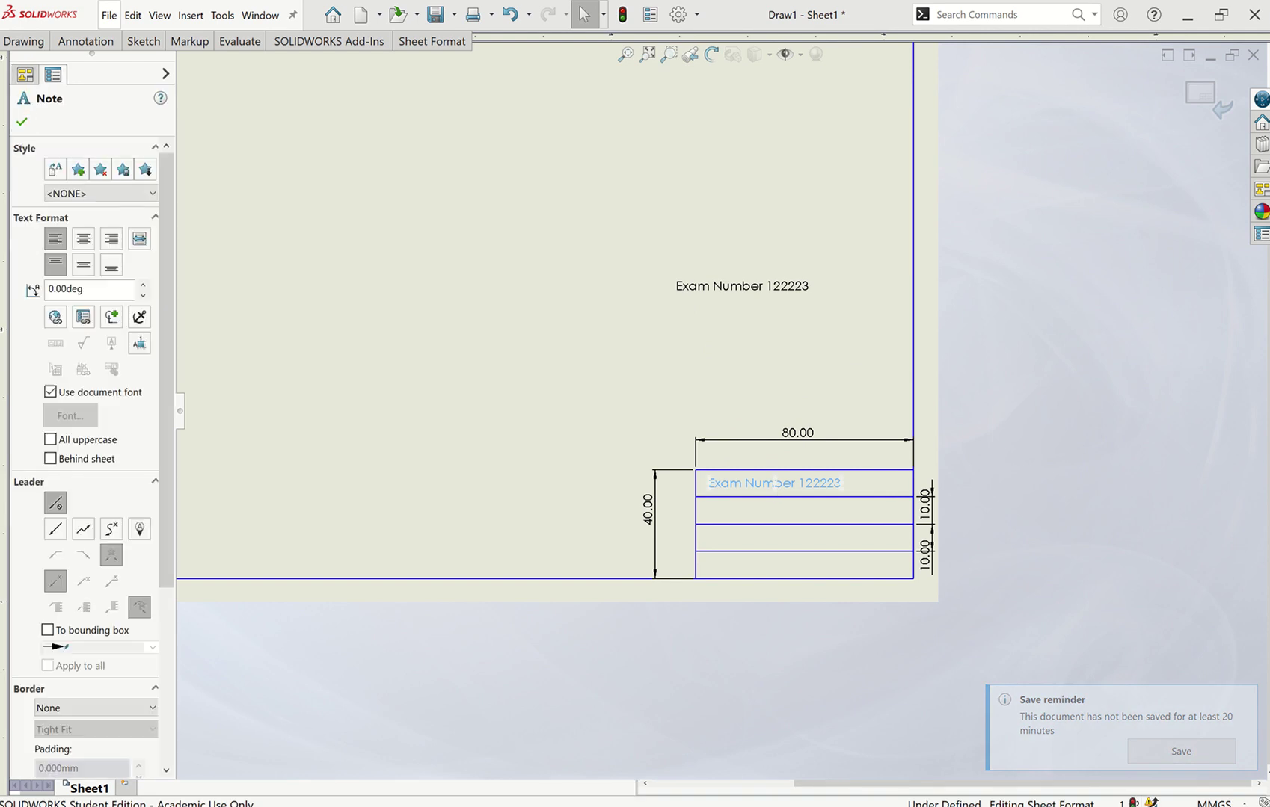
# Step: Move the copied exam number note into the title block's third row, aligned with the note in the top row
pyautogui.click(773, 288)
pyautogui.moveTo(777, 305); pyautogui.dragTo(801, 538)
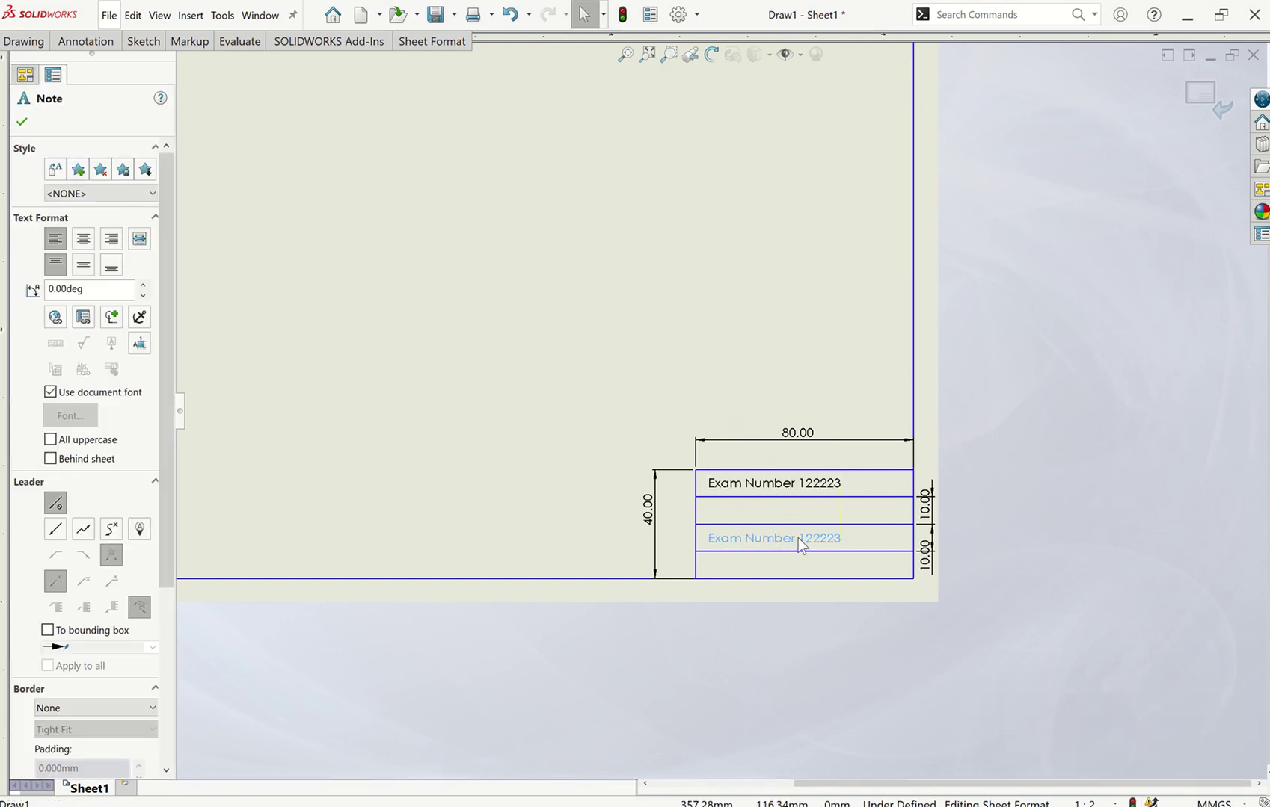
pyautogui.click(804, 335)
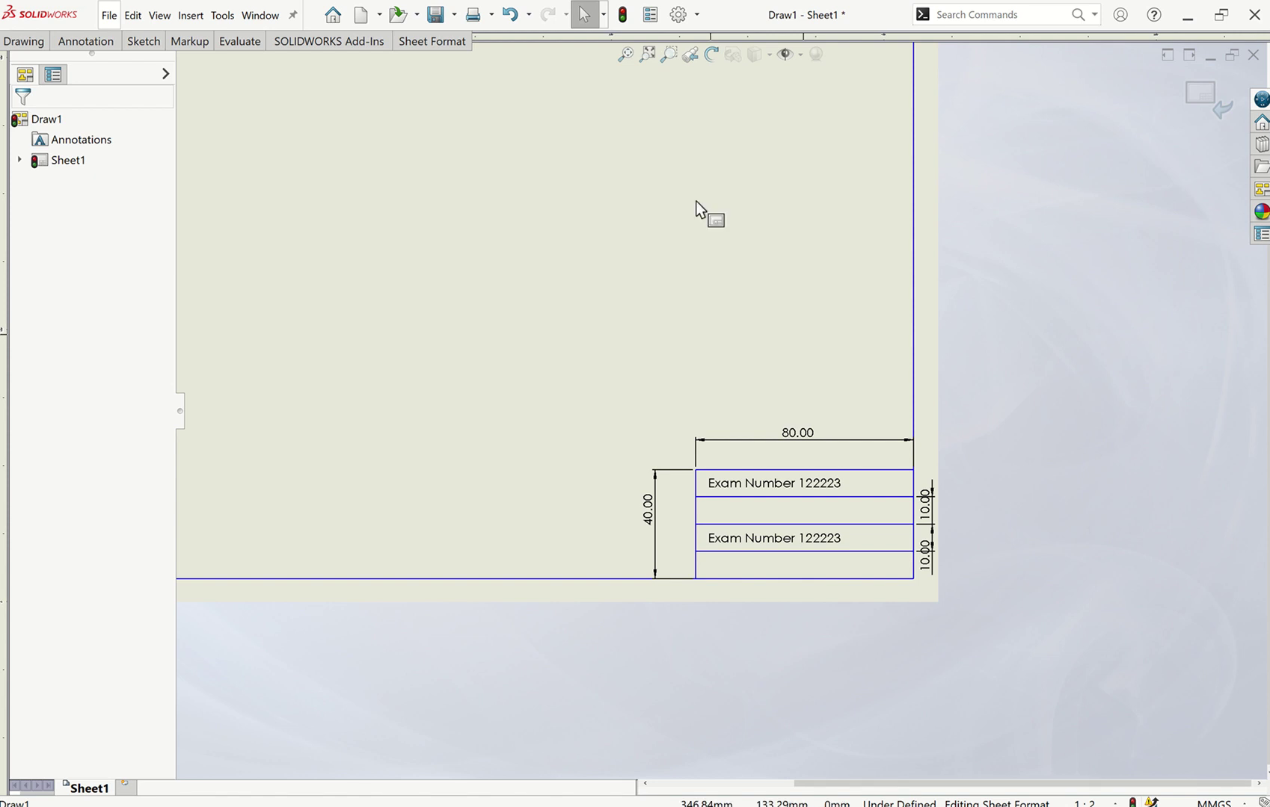
# Step: Hide the title block's 80 mm overall width dimension and 40 mm overall height dimension
pyautogui.scroll(2, 948, 455)
pyautogui.scroll(-4, 948, 456)
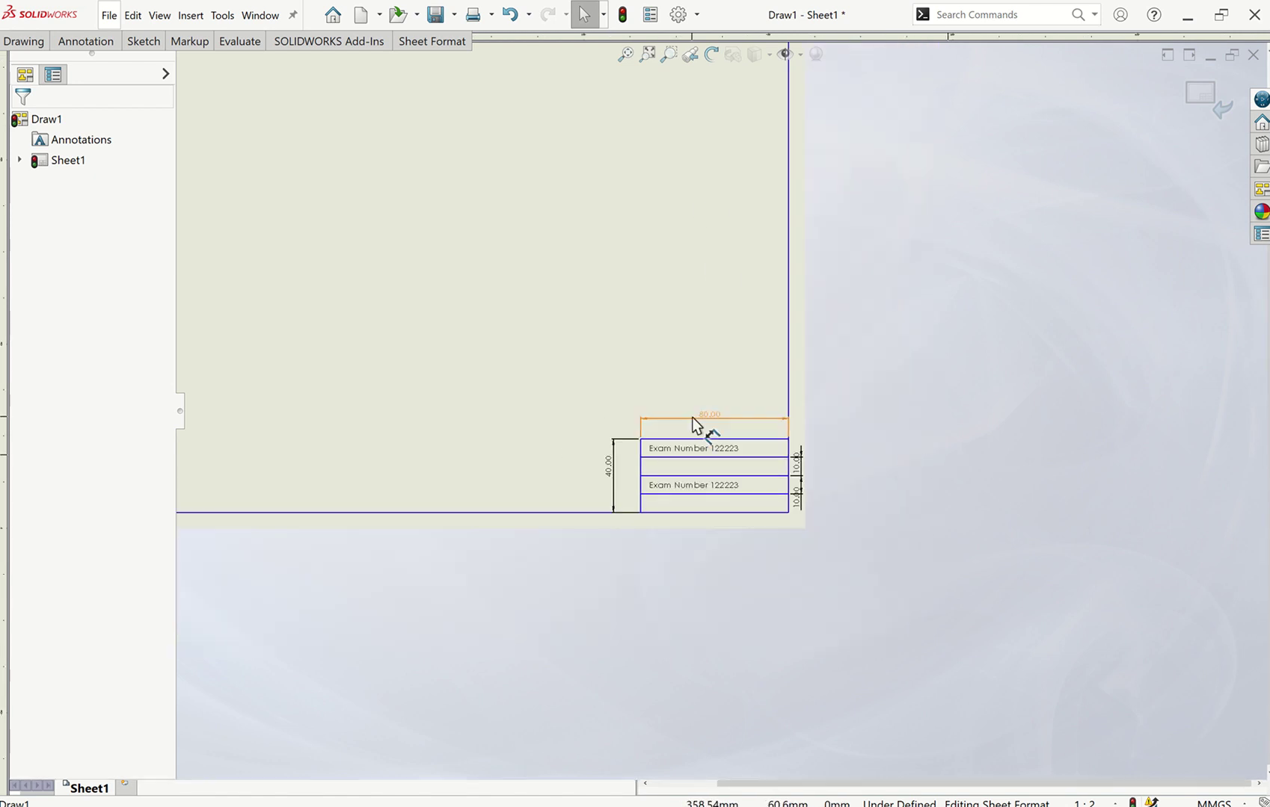
pyautogui.scroll(-3, 695, 419)
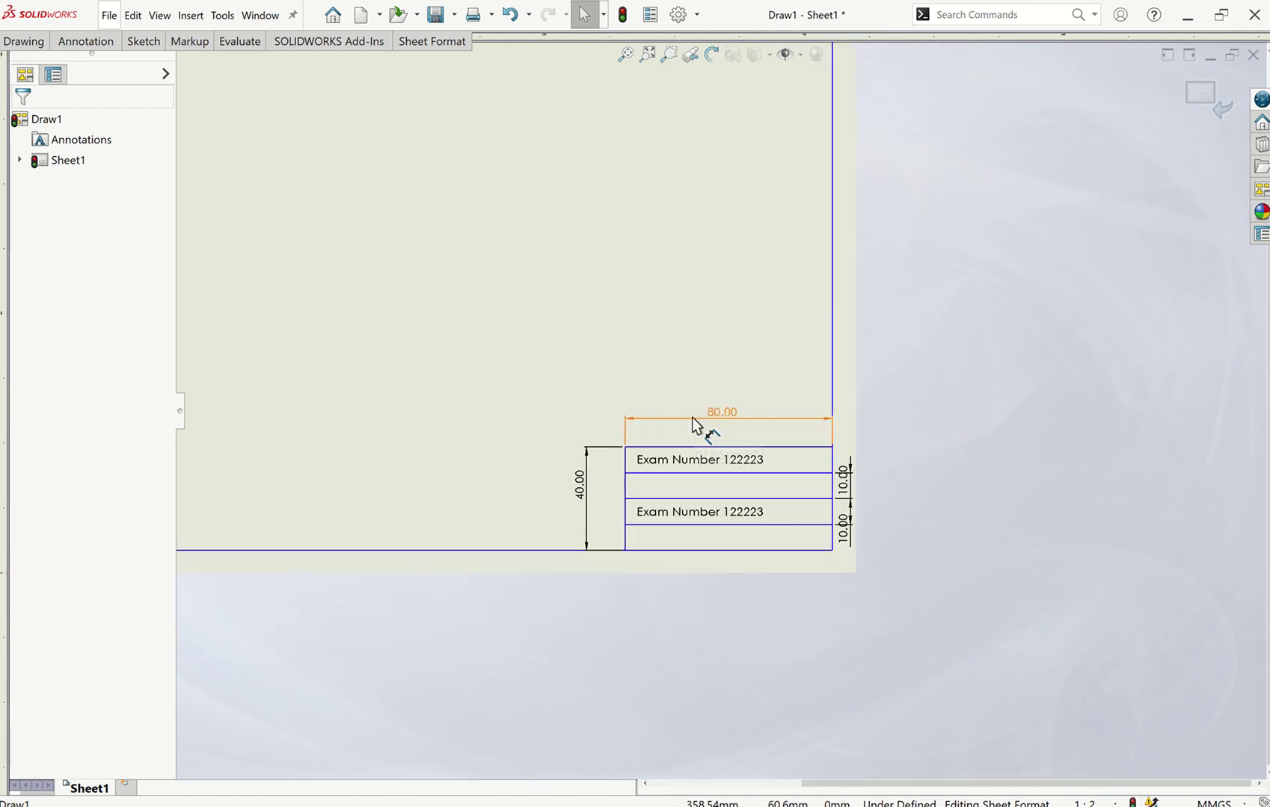
pyautogui.rightClick(732, 419)
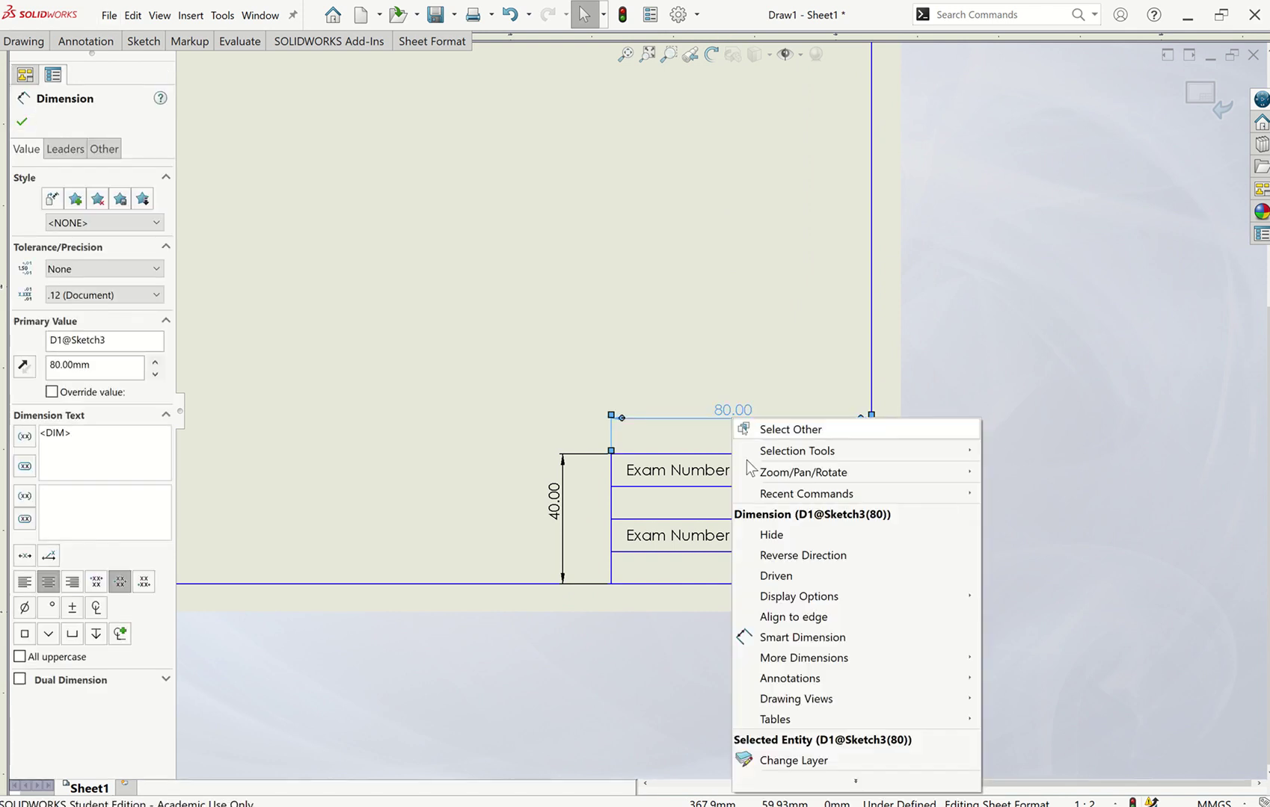
pyautogui.click(801, 534)
pyautogui.rightClick(555, 504)
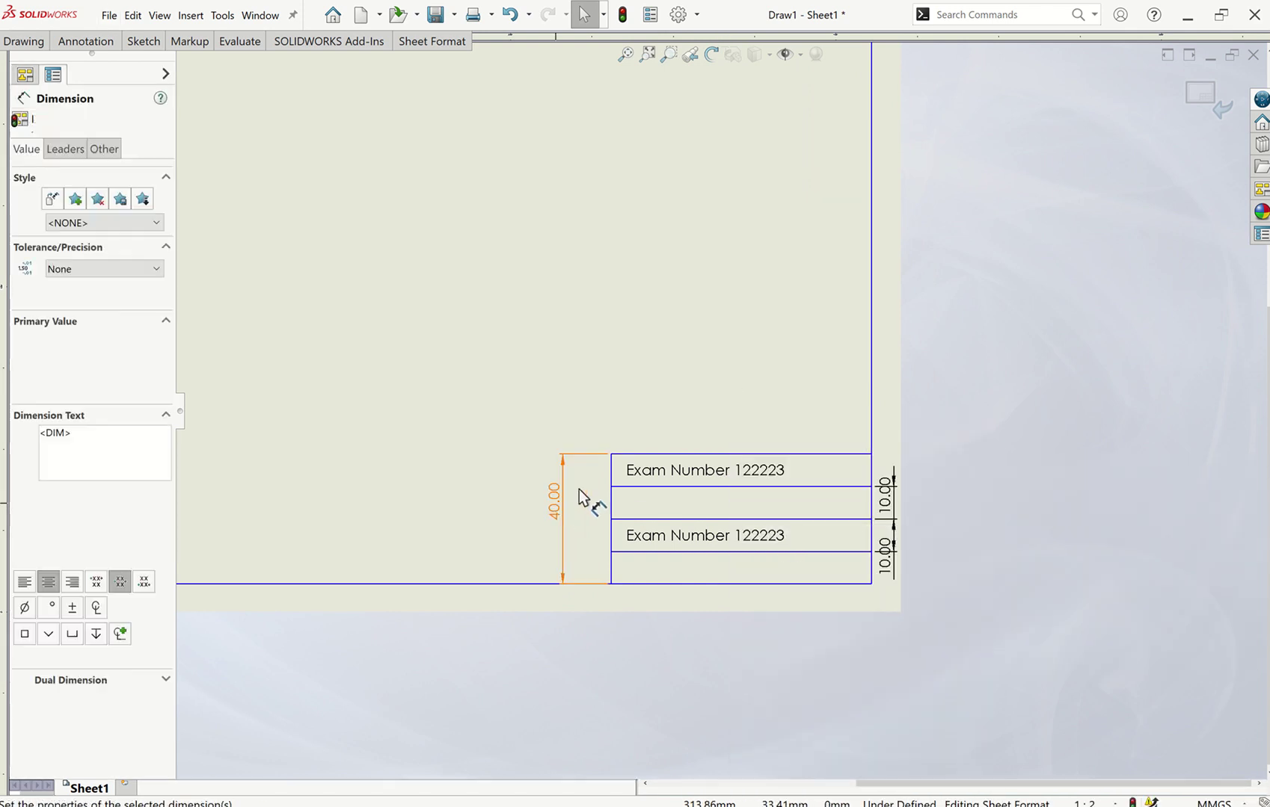
pyautogui.click(595, 246)
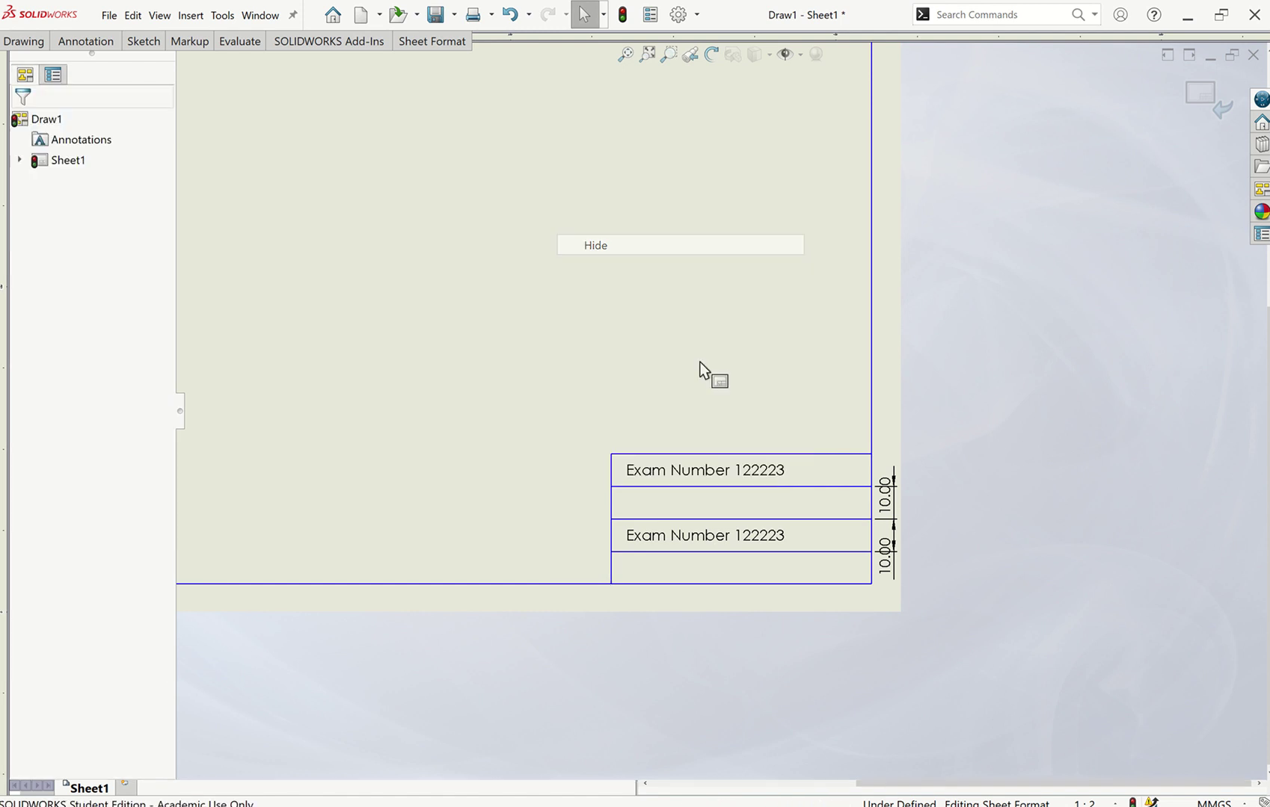
# Step: Hide the two 10 mm row height dimensions beside the title block
pyautogui.click(899, 508)
pyautogui.rightClick(888, 498)
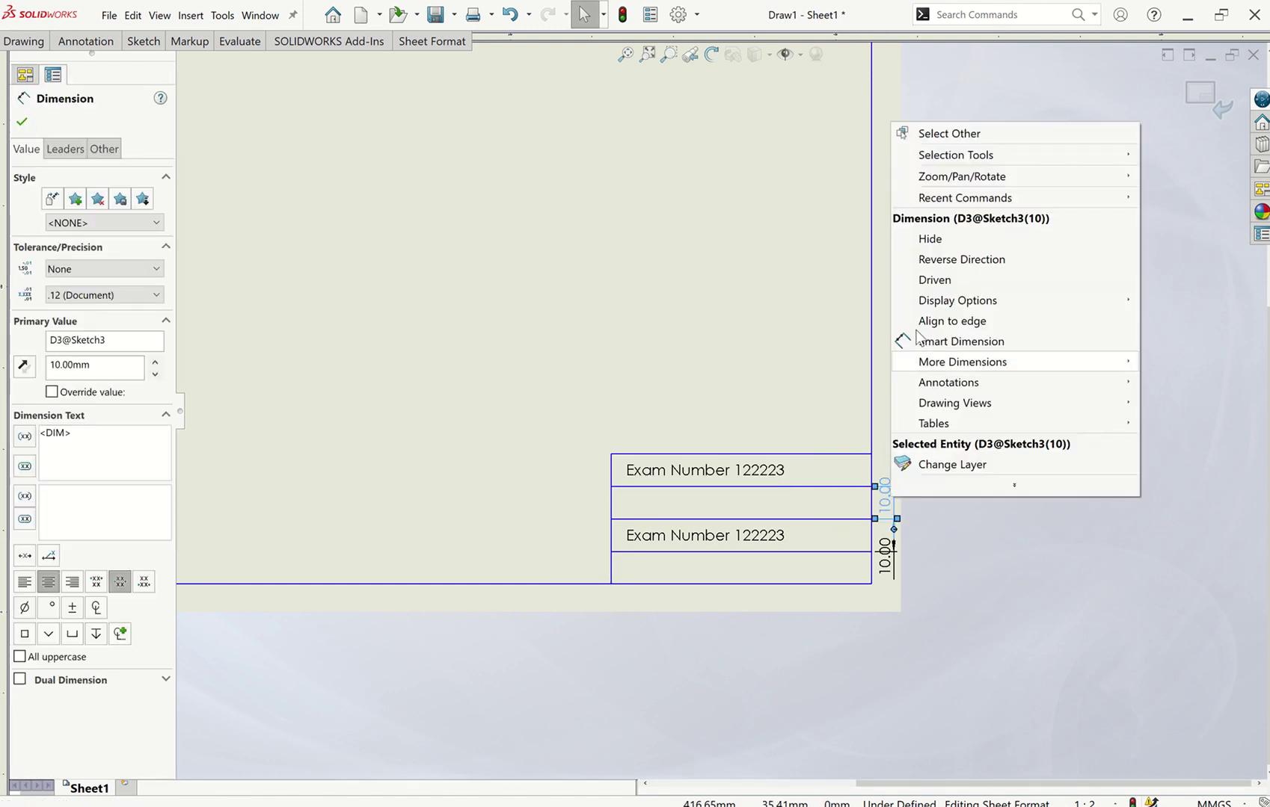
pyautogui.click(935, 237)
pyautogui.rightClick(890, 557)
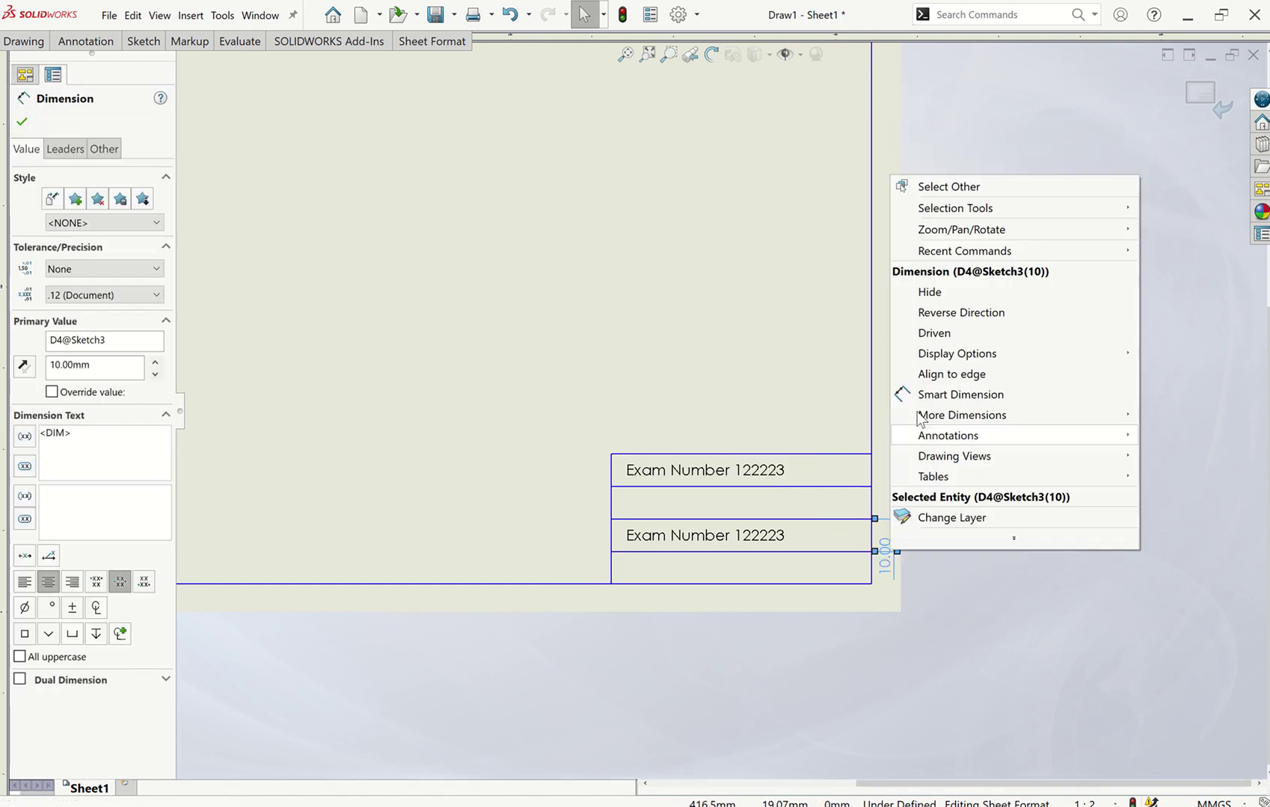
pyautogui.click(929, 292)
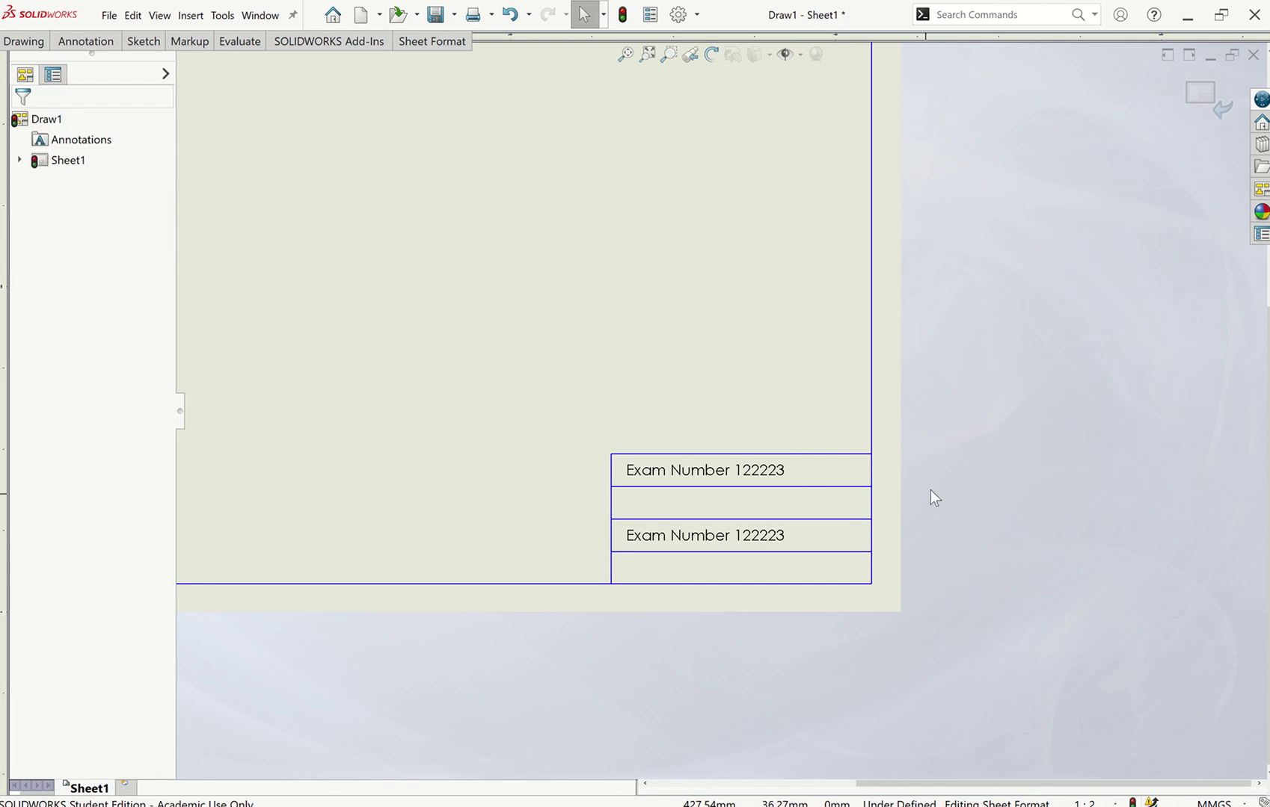
# Step: Rename the drawing sheet as "Part A Drawing 1"
pyautogui.press('f')
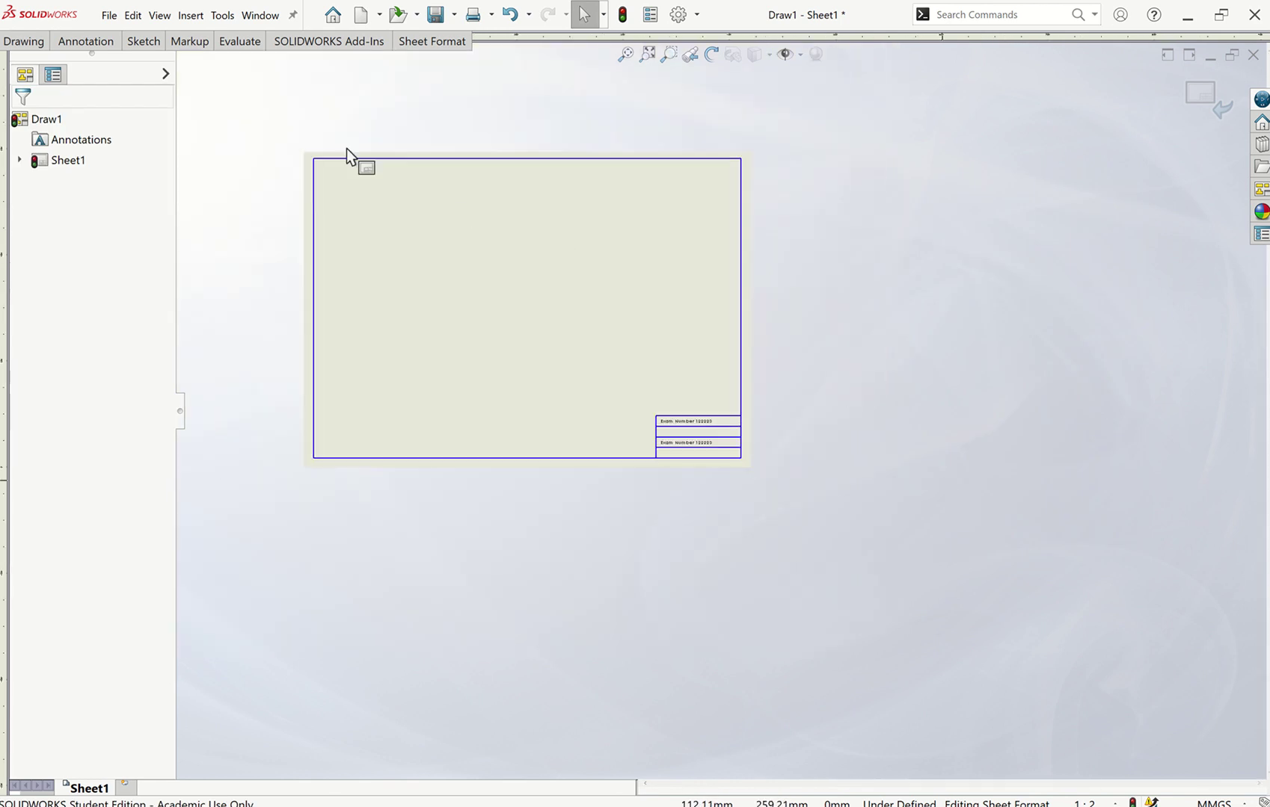
pyautogui.scroll(3, 332, 147)
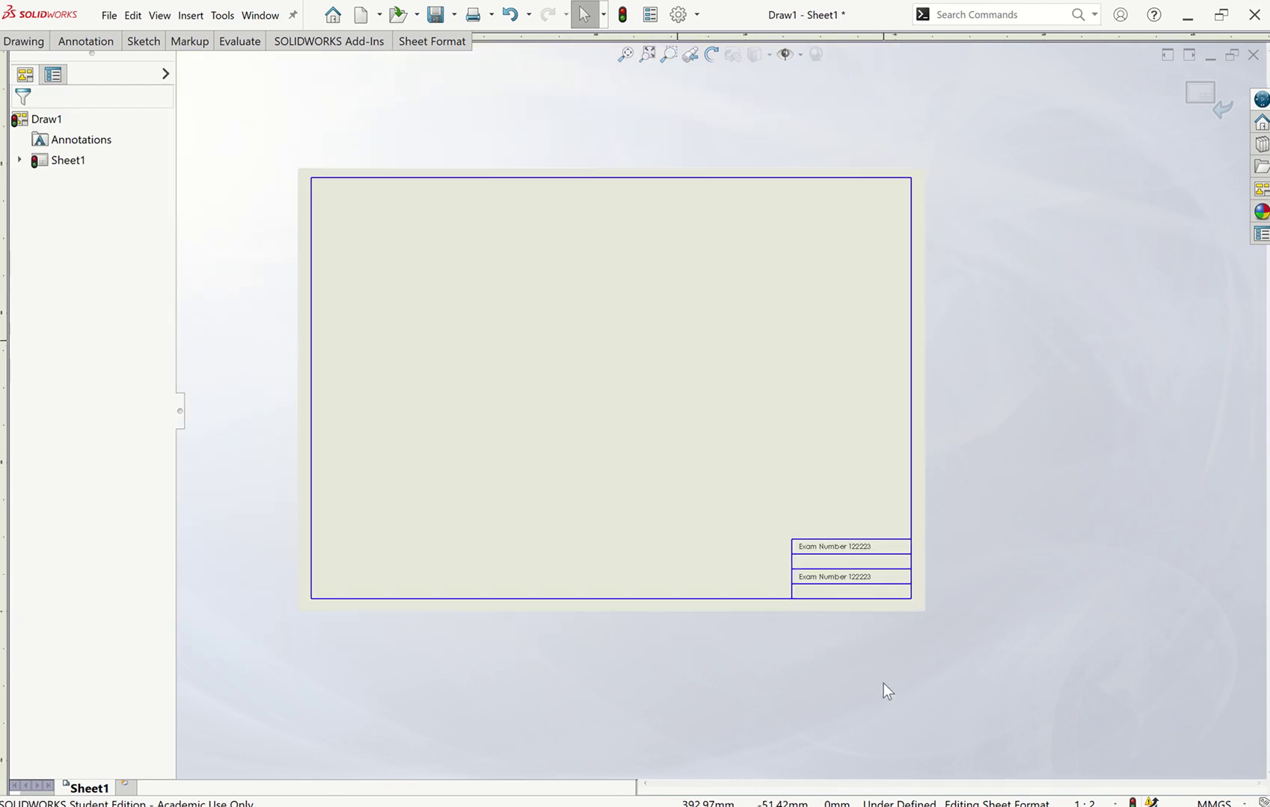
pyautogui.scroll(1, 336, 280)
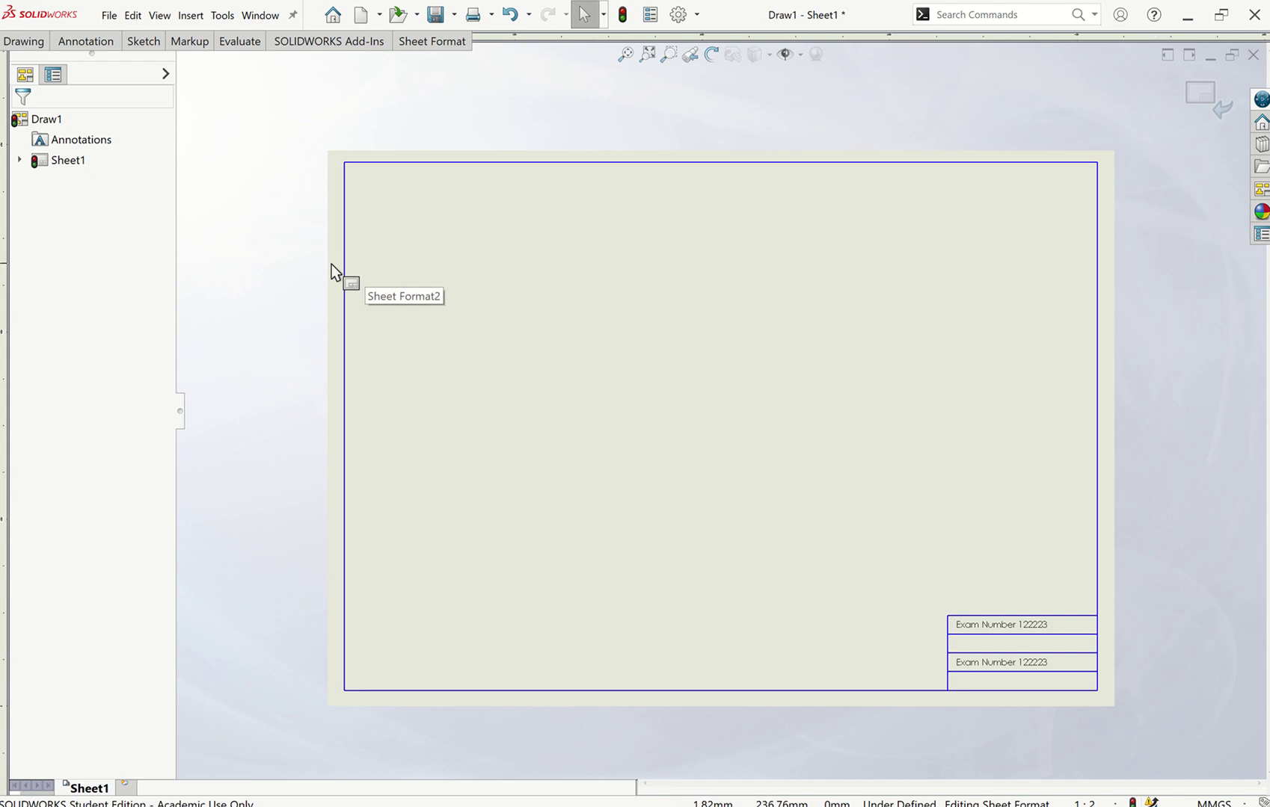
pyautogui.click(89, 791)
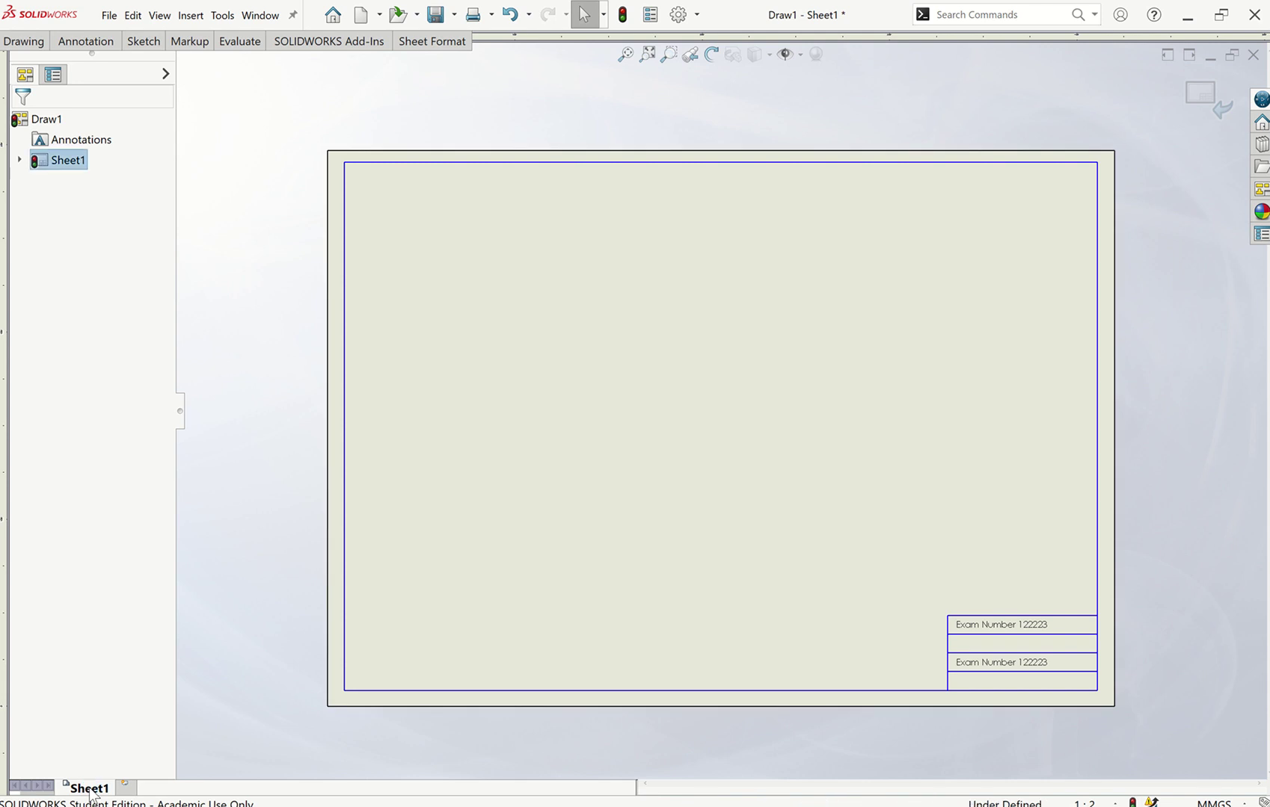
pyautogui.rightClick(92, 791)
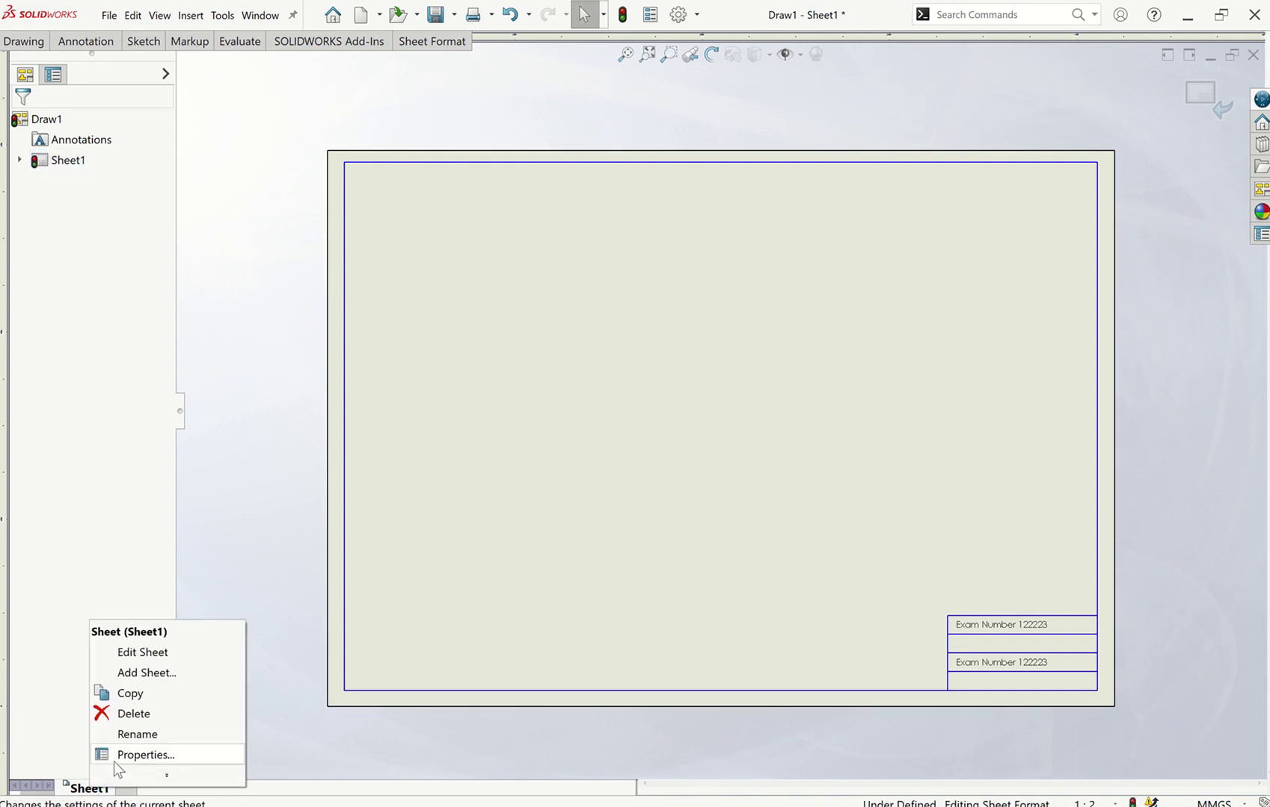
pyautogui.click(134, 735)
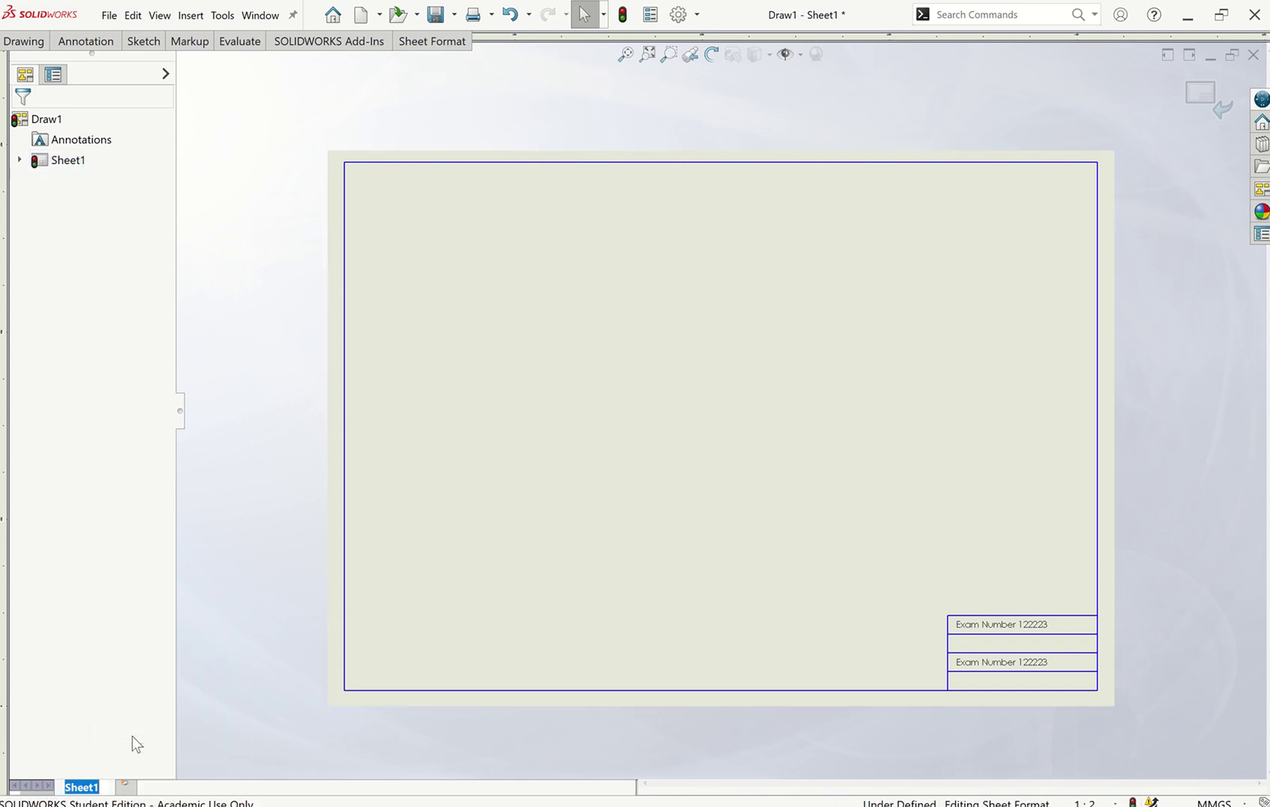
pyautogui.write('Part')
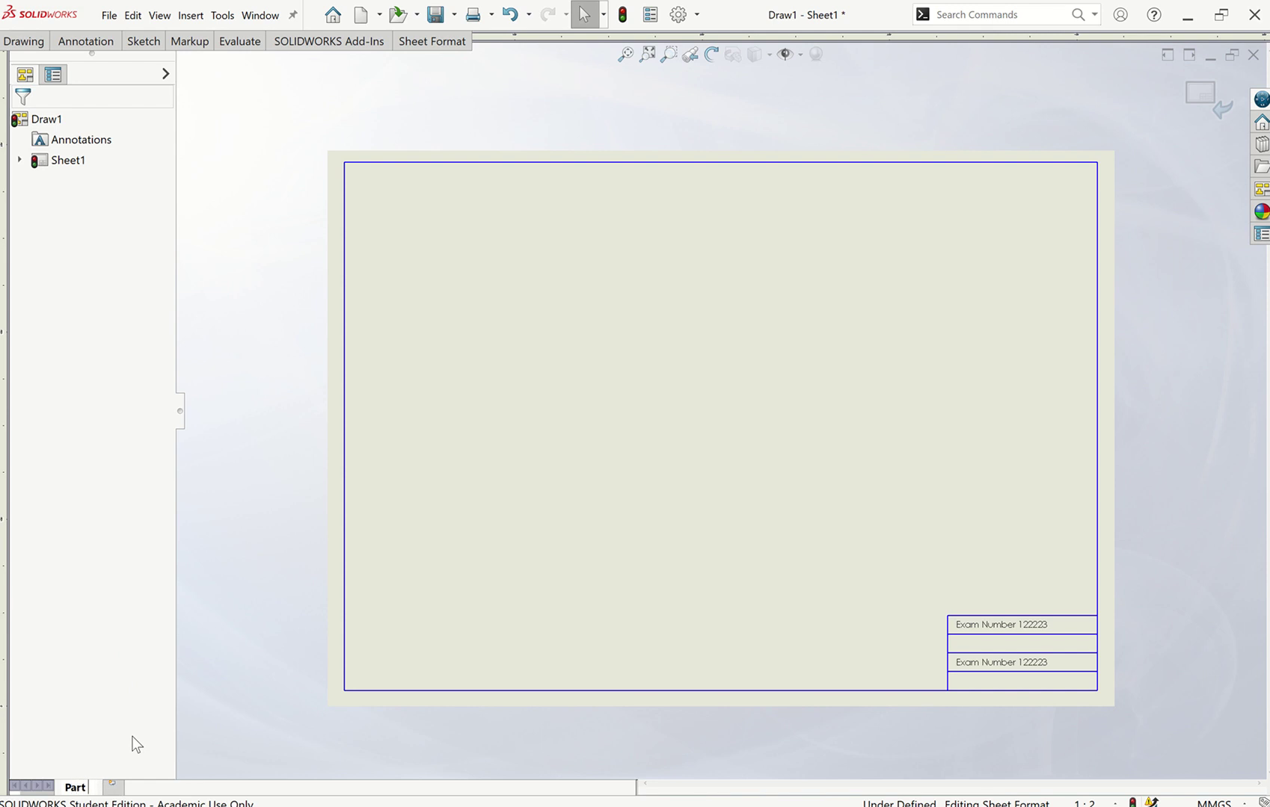
pyautogui.write(' A Drawing')
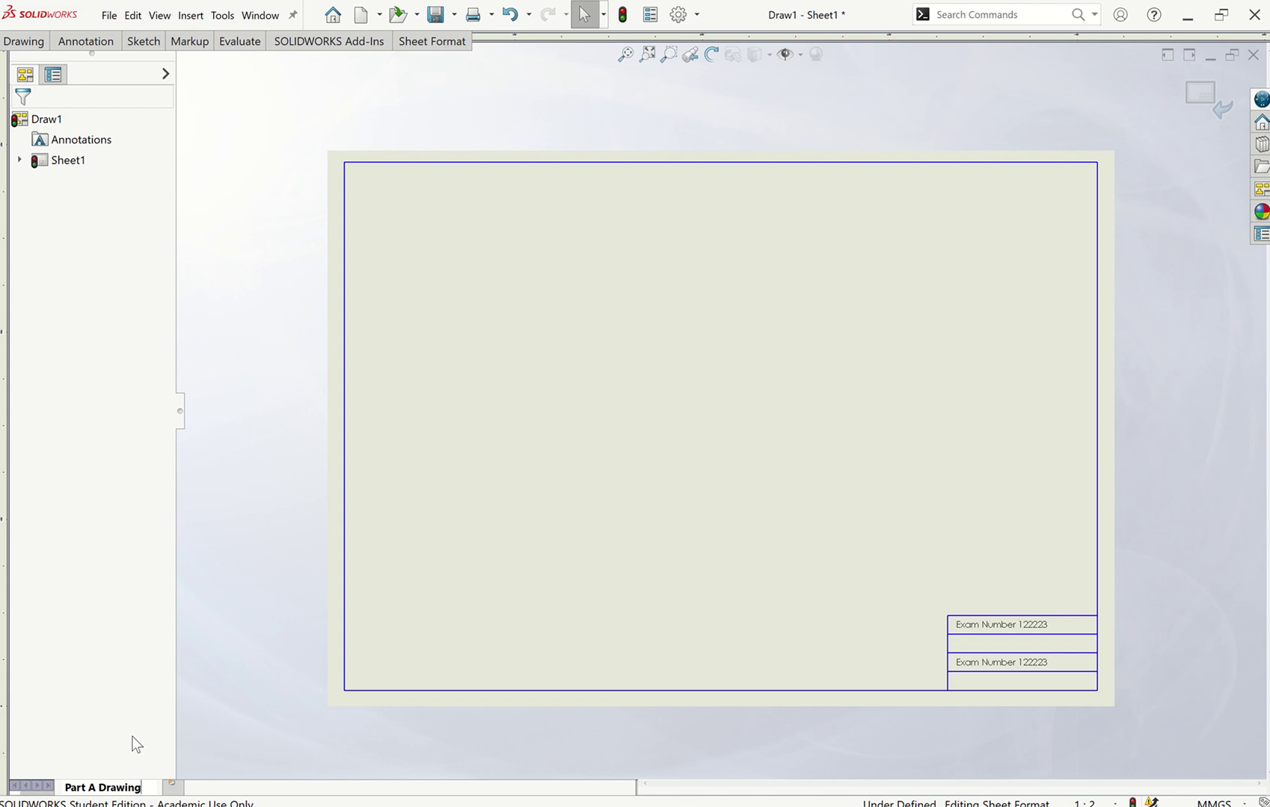
pyautogui.write(' 1')
pyautogui.press('Return')
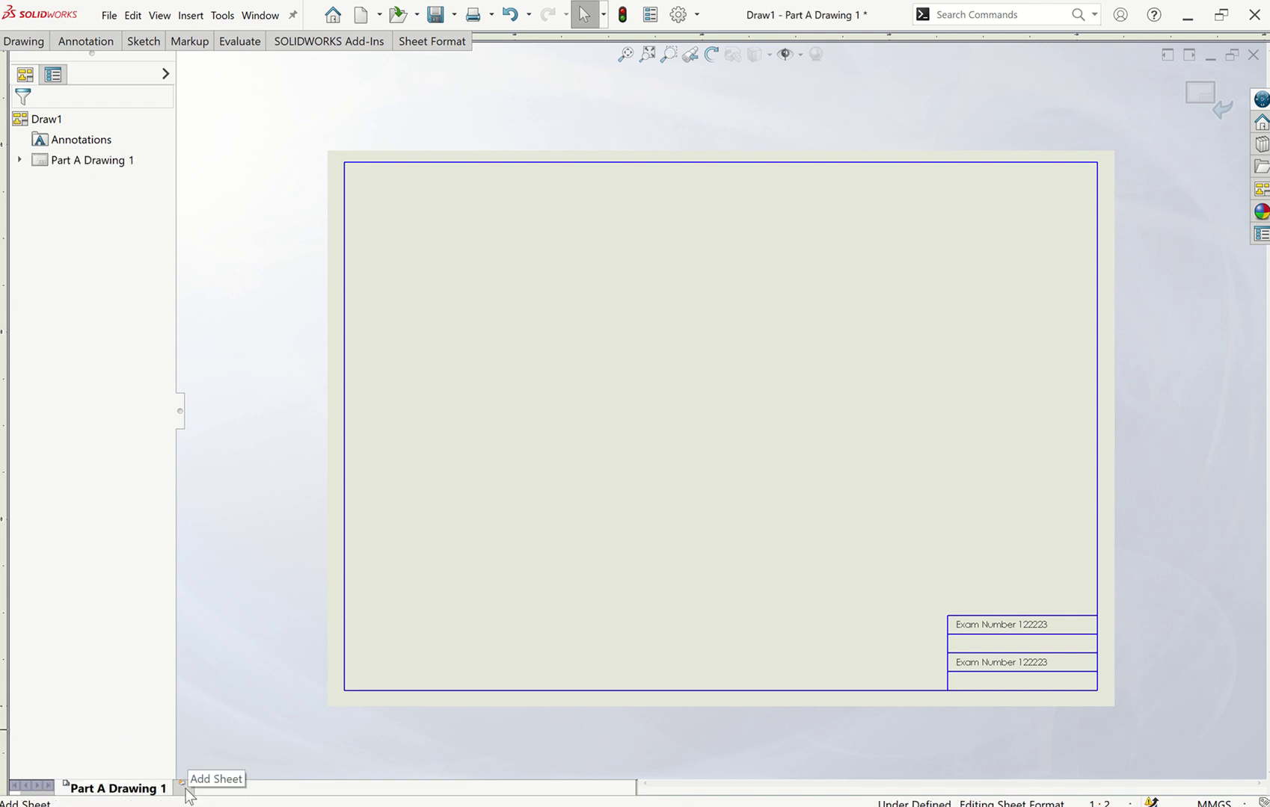
# Step: Copy the Part A Drawing 1 sheet and paste the duplicate after the selected sheet
pyautogui.rightClick(148, 791)
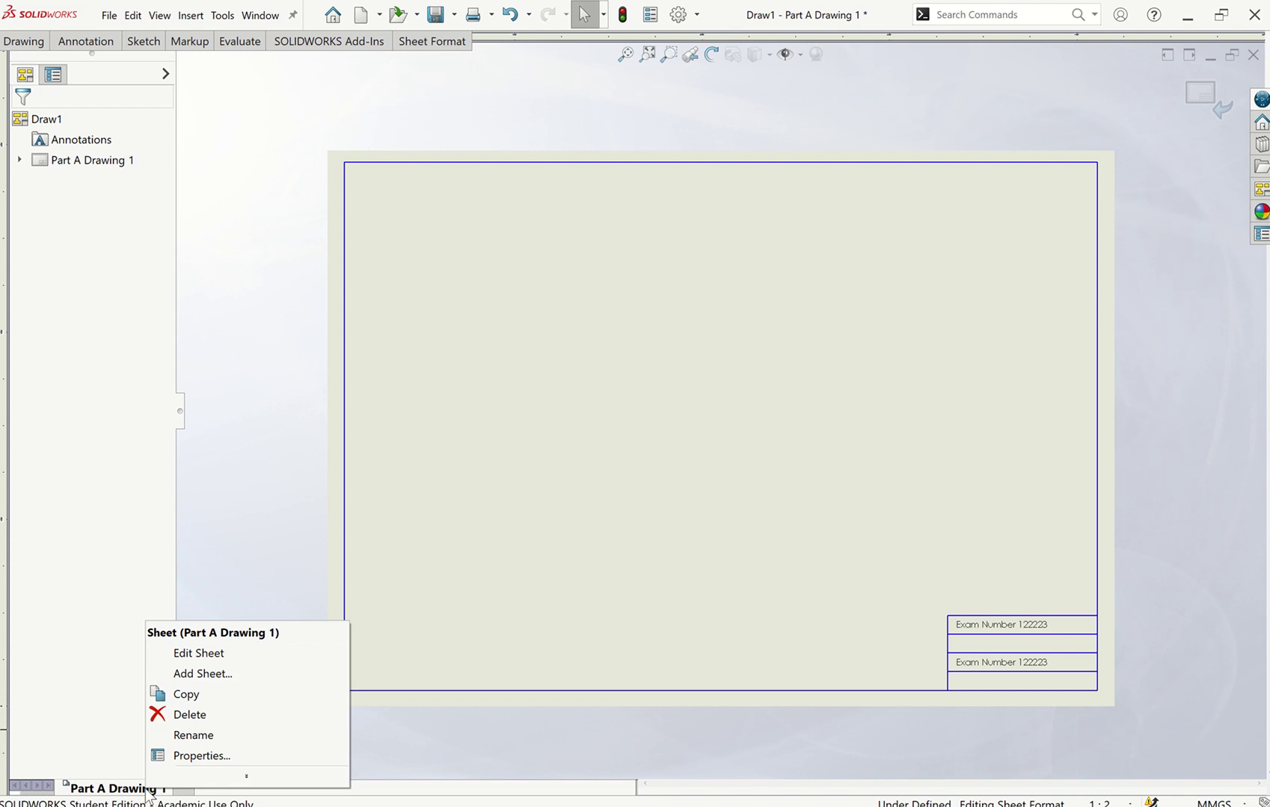
pyautogui.click(179, 695)
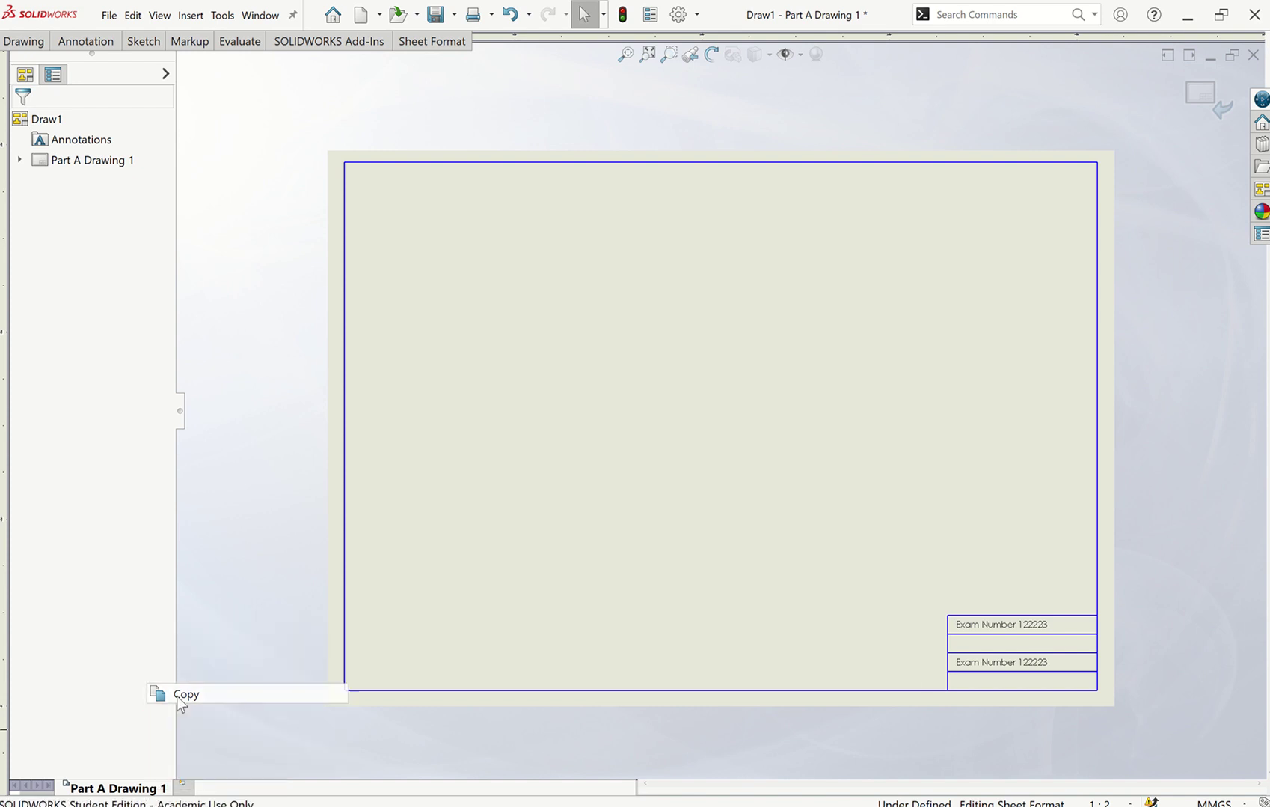
pyautogui.rightClick(149, 791)
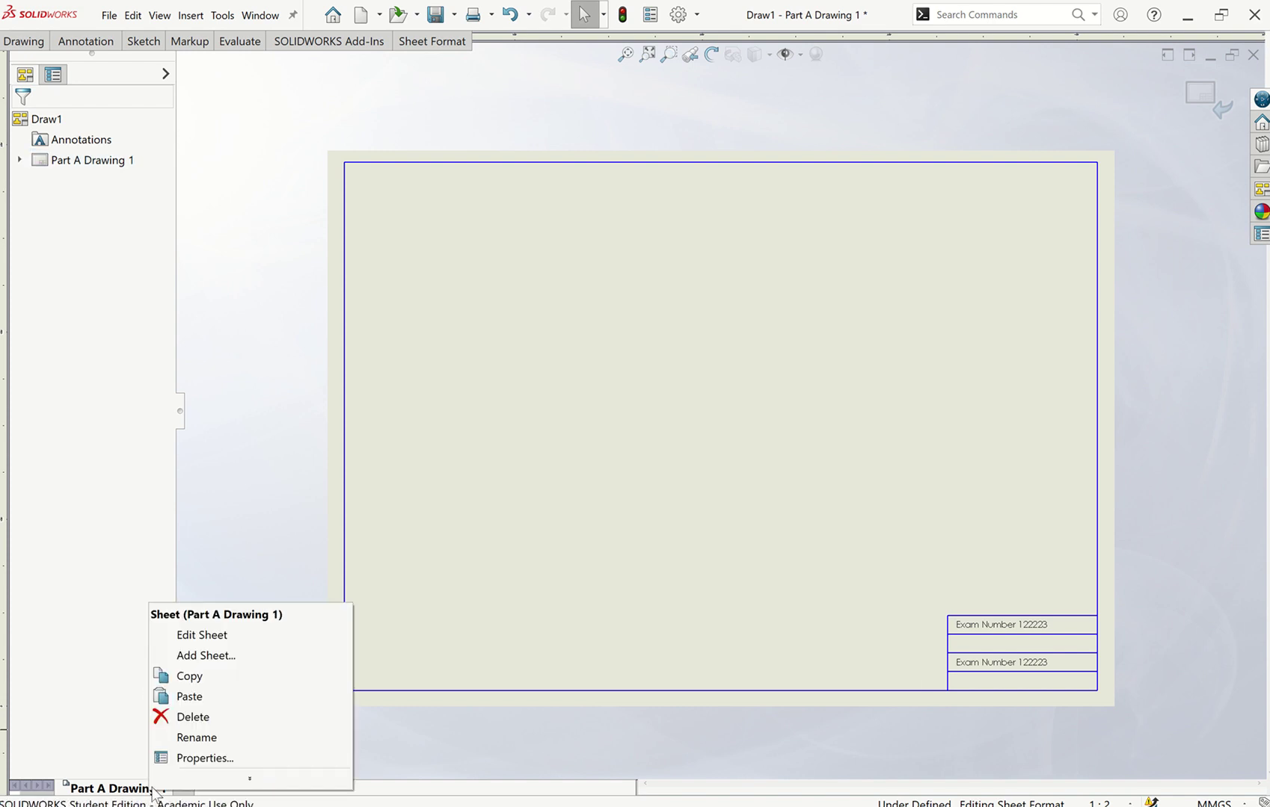
pyautogui.click(184, 696)
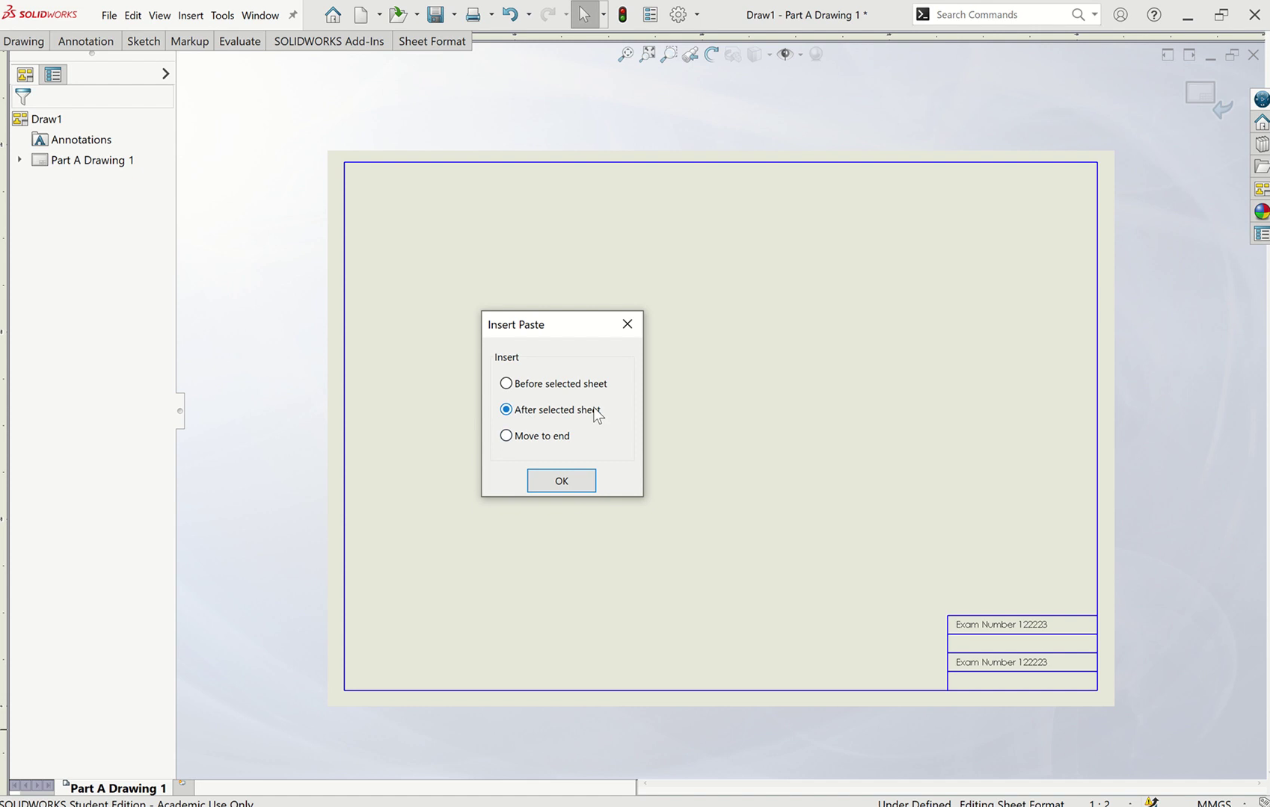
pyautogui.click(560, 480)
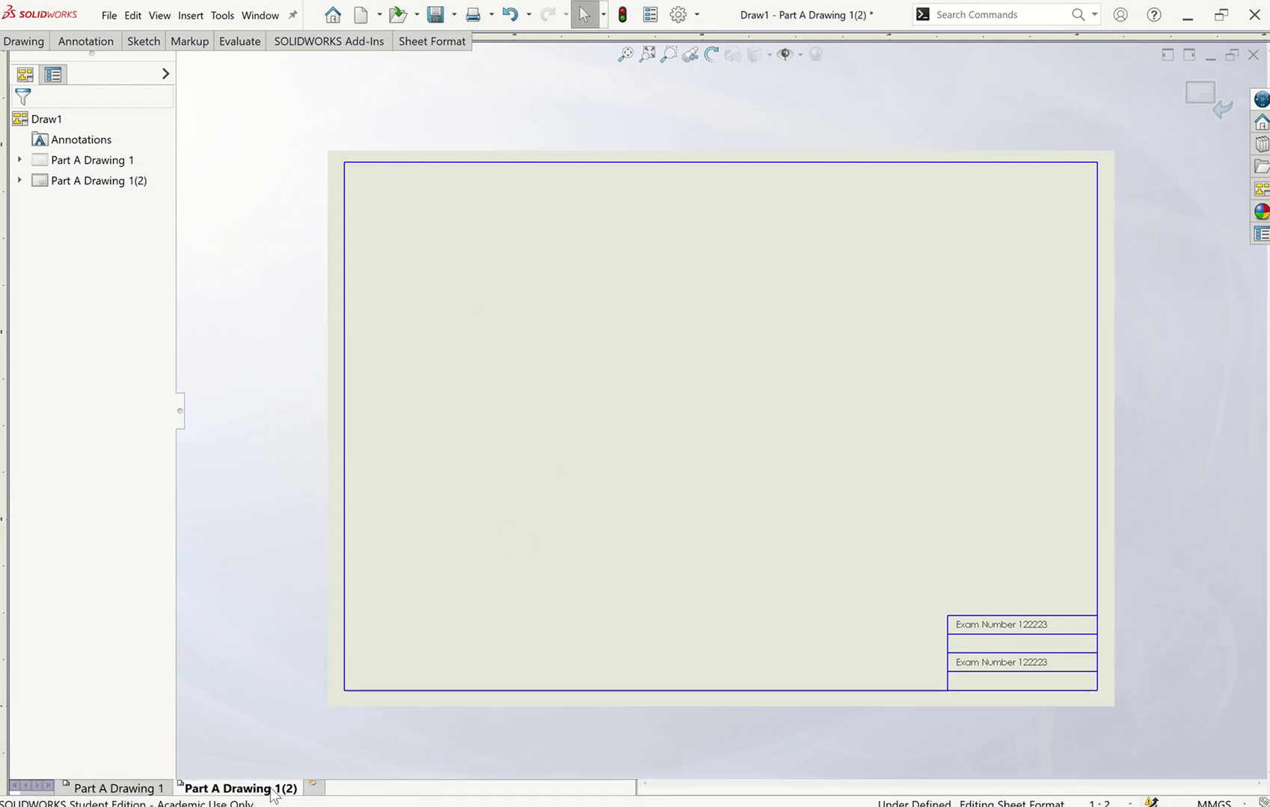
# Step: Rename the duplicated sheet as "Part A Drawing 2"
pyautogui.rightClick(285, 791)
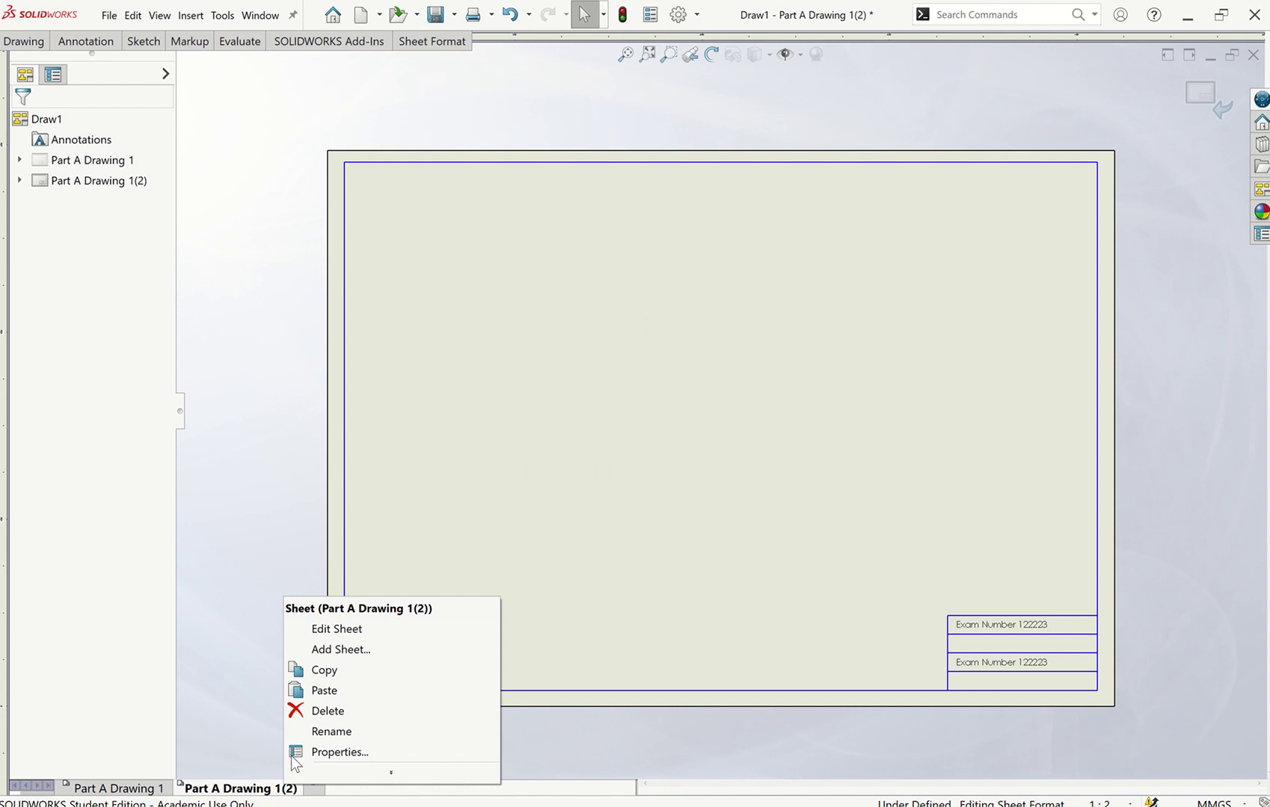
pyautogui.click(330, 732)
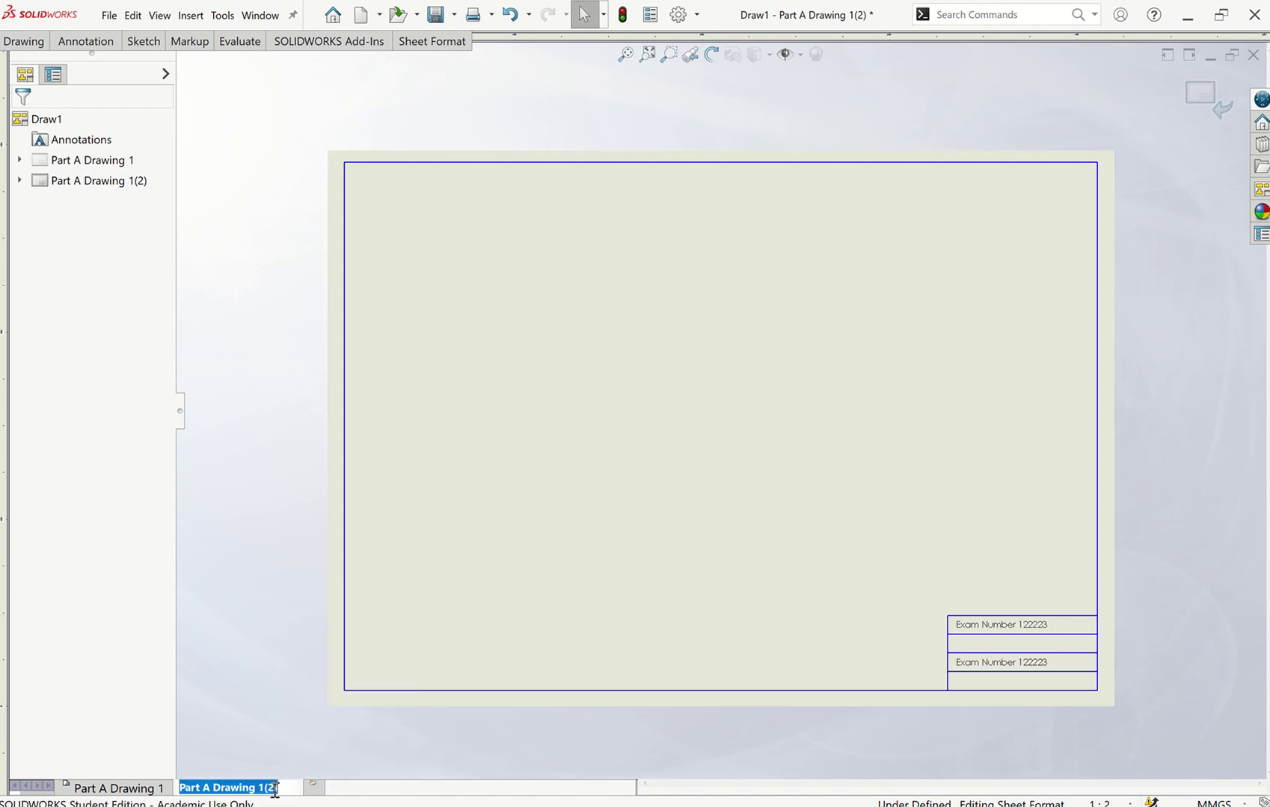
pyautogui.press('Return')
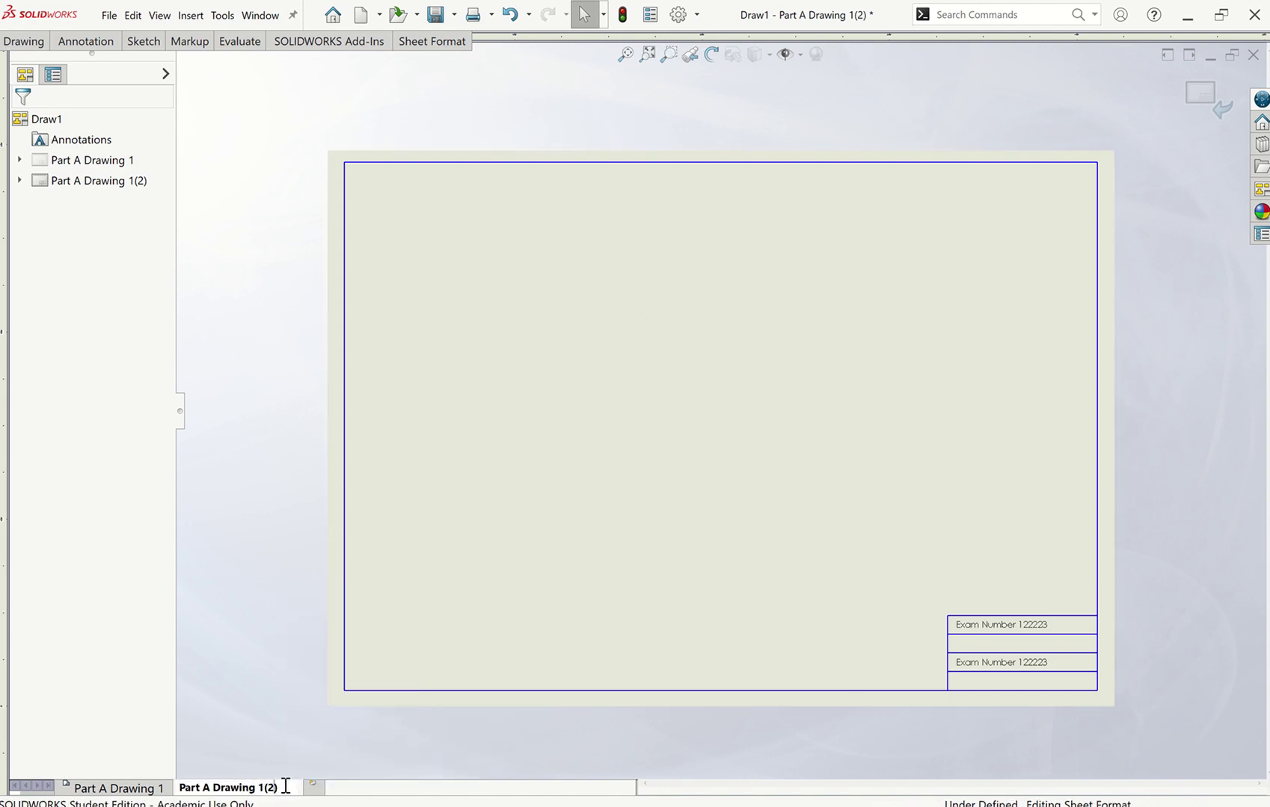
pyautogui.press('BackSpace')
pyautogui.press('BackSpace')
pyautogui.press('BackSpace')
pyautogui.press('BackSpace')
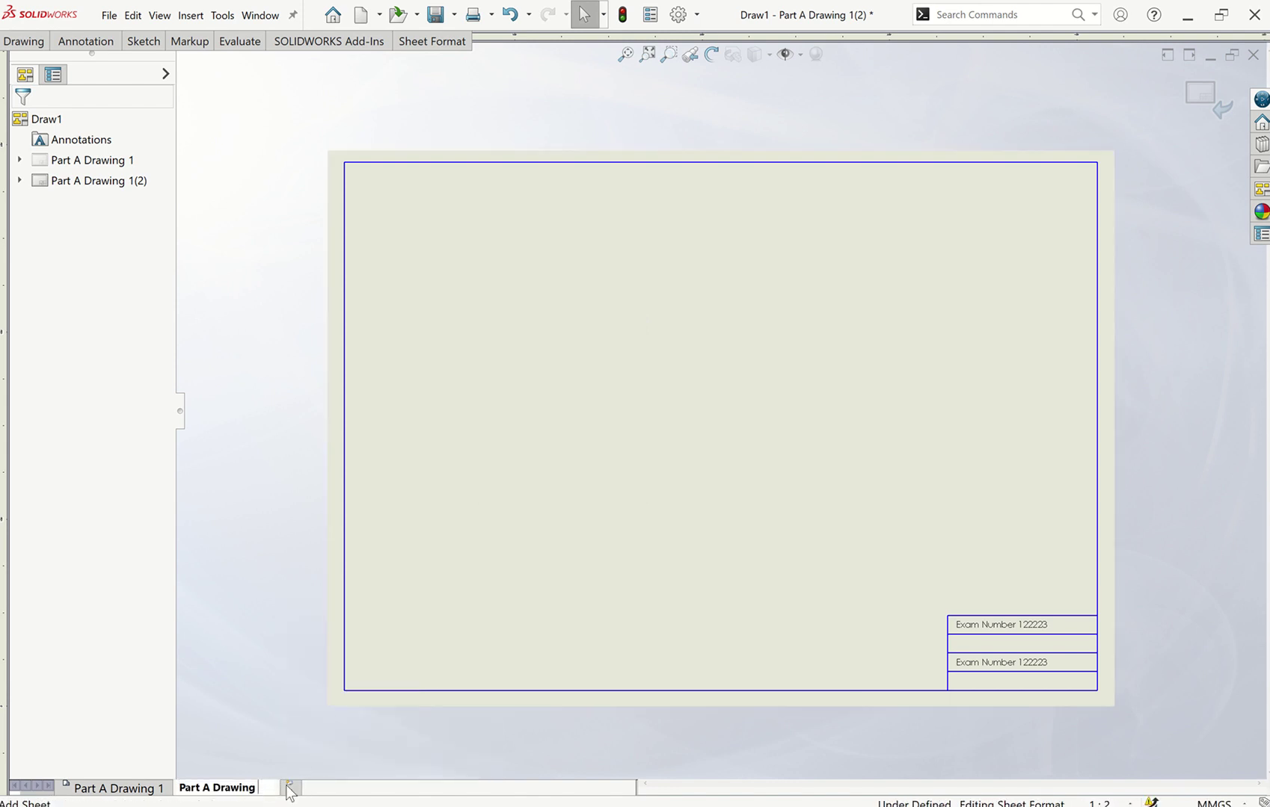
pyautogui.write('2')
pyautogui.press('Return')
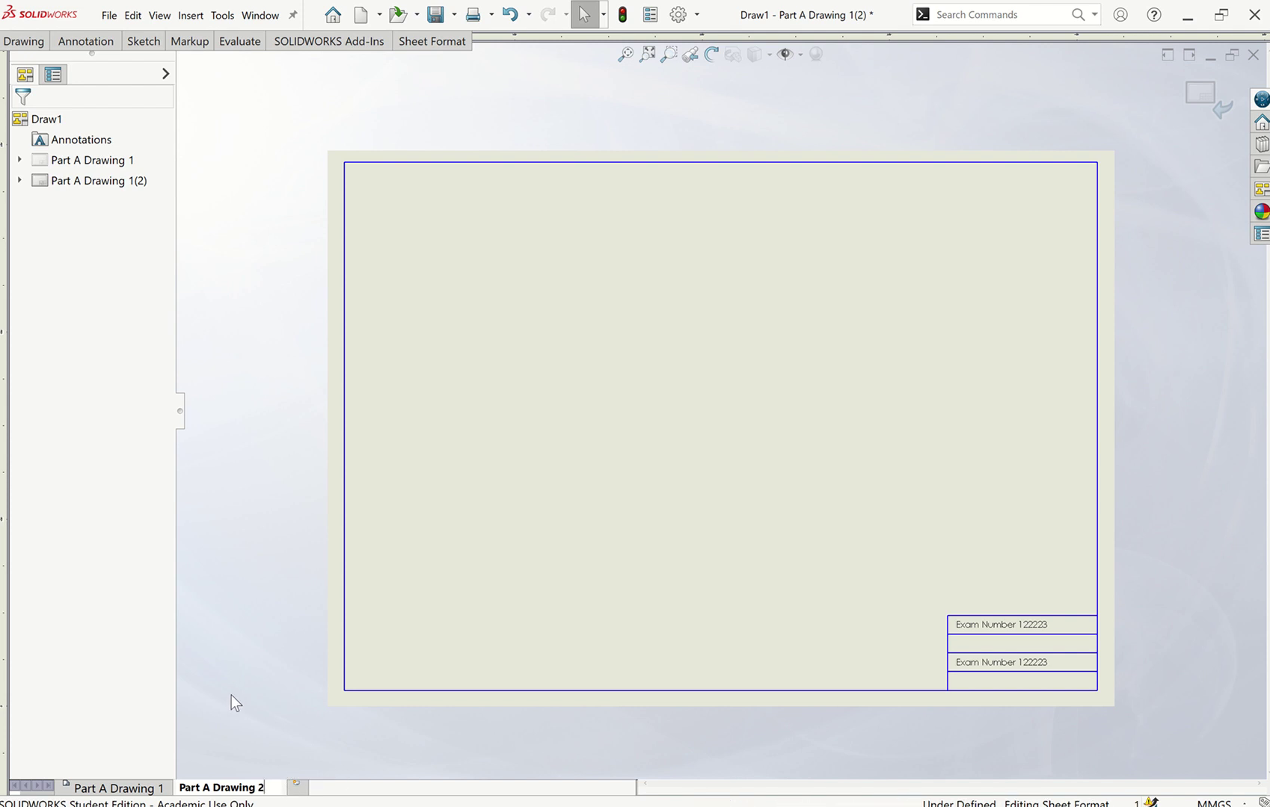
# Step: Return to the Part A Drawing 1 sheet and exit sheet format editing
pyautogui.click(153, 788)
pyautogui.click(206, 790)
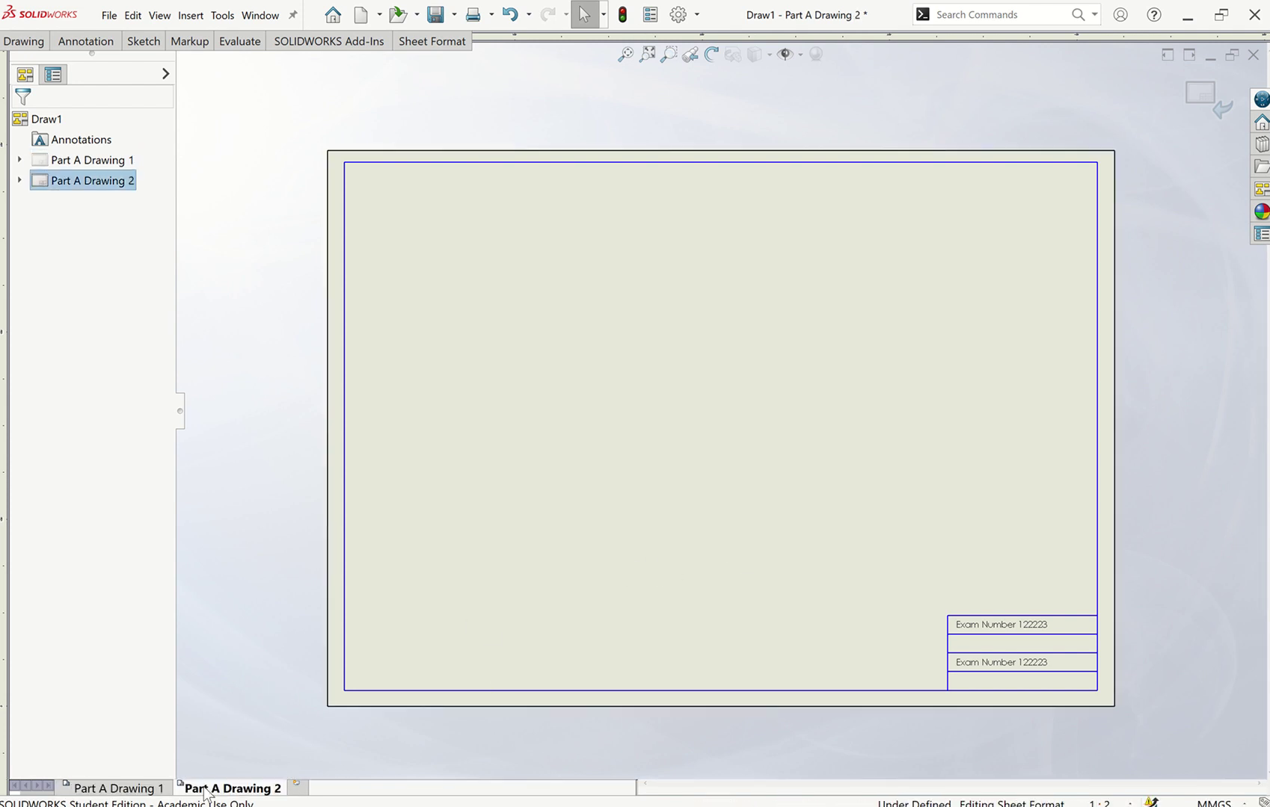
pyautogui.click(129, 791)
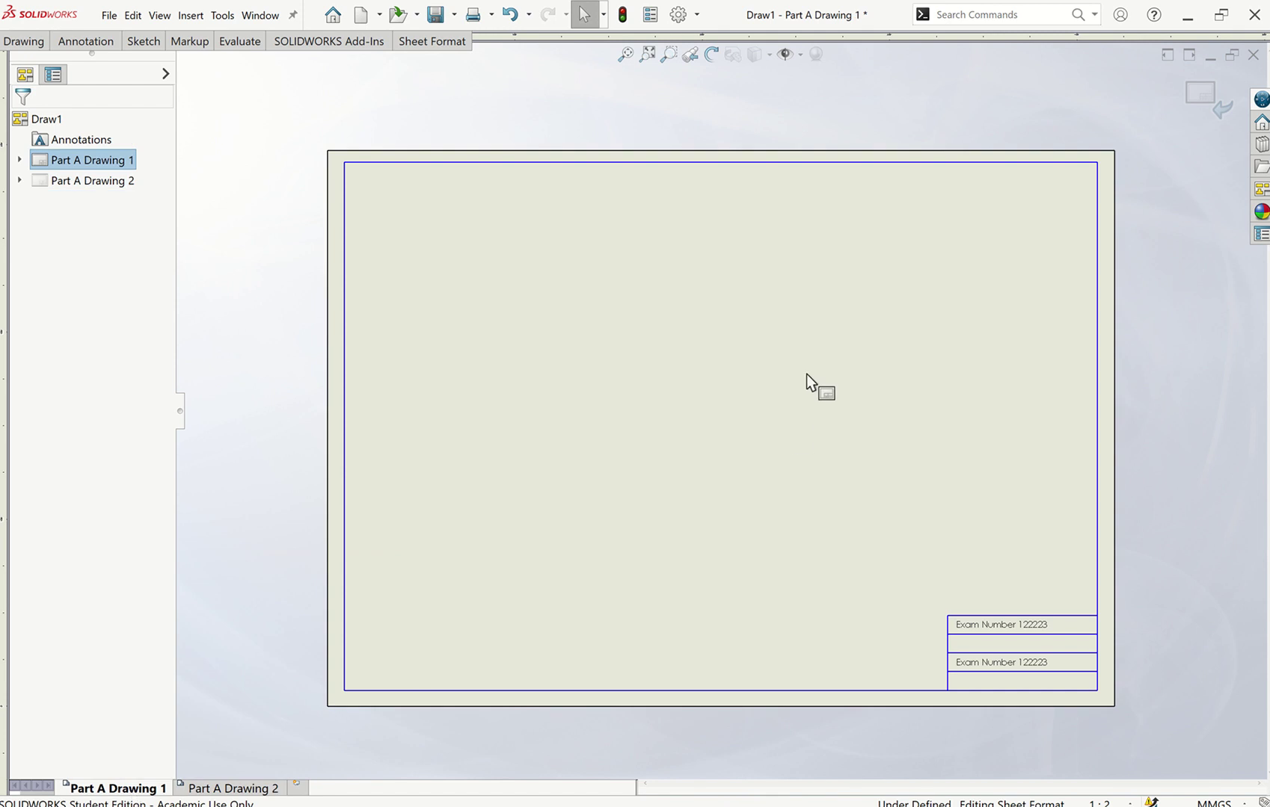
pyautogui.rightClick(705, 409)
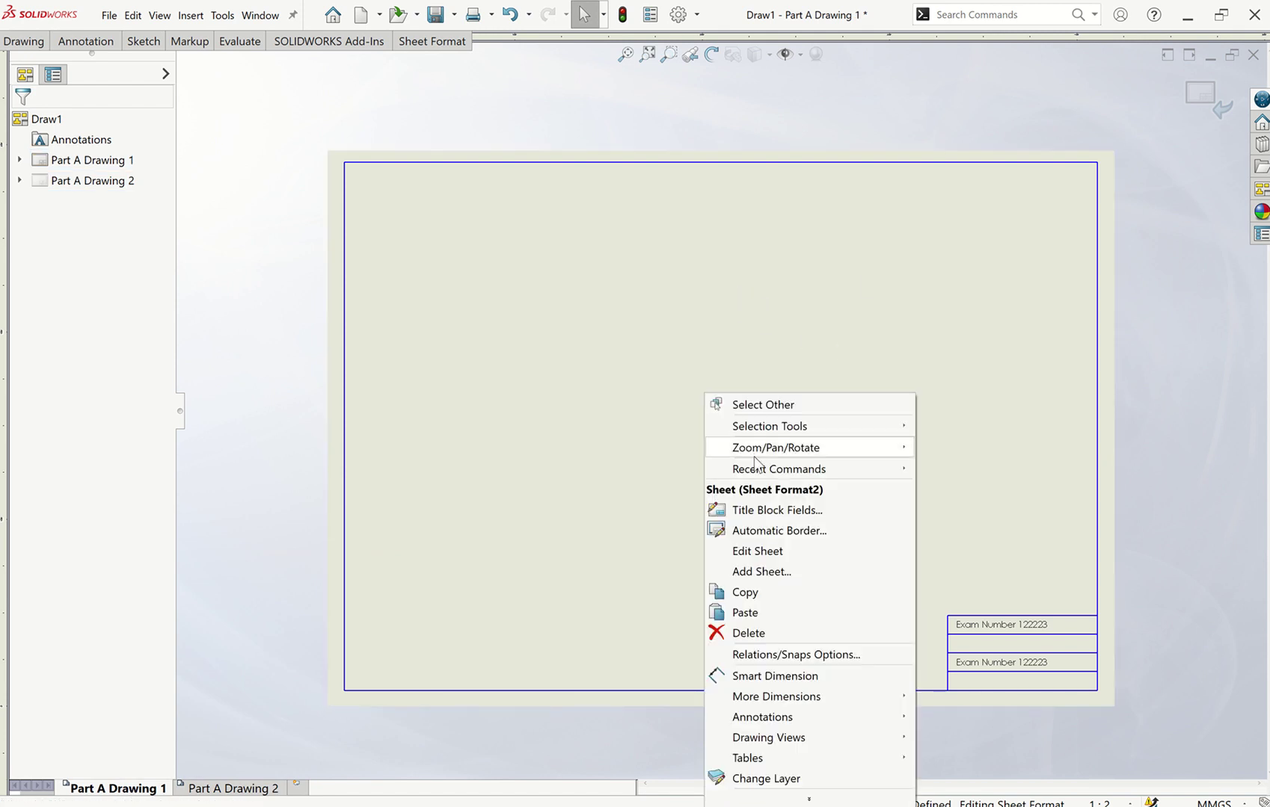
pyautogui.press('Escape')
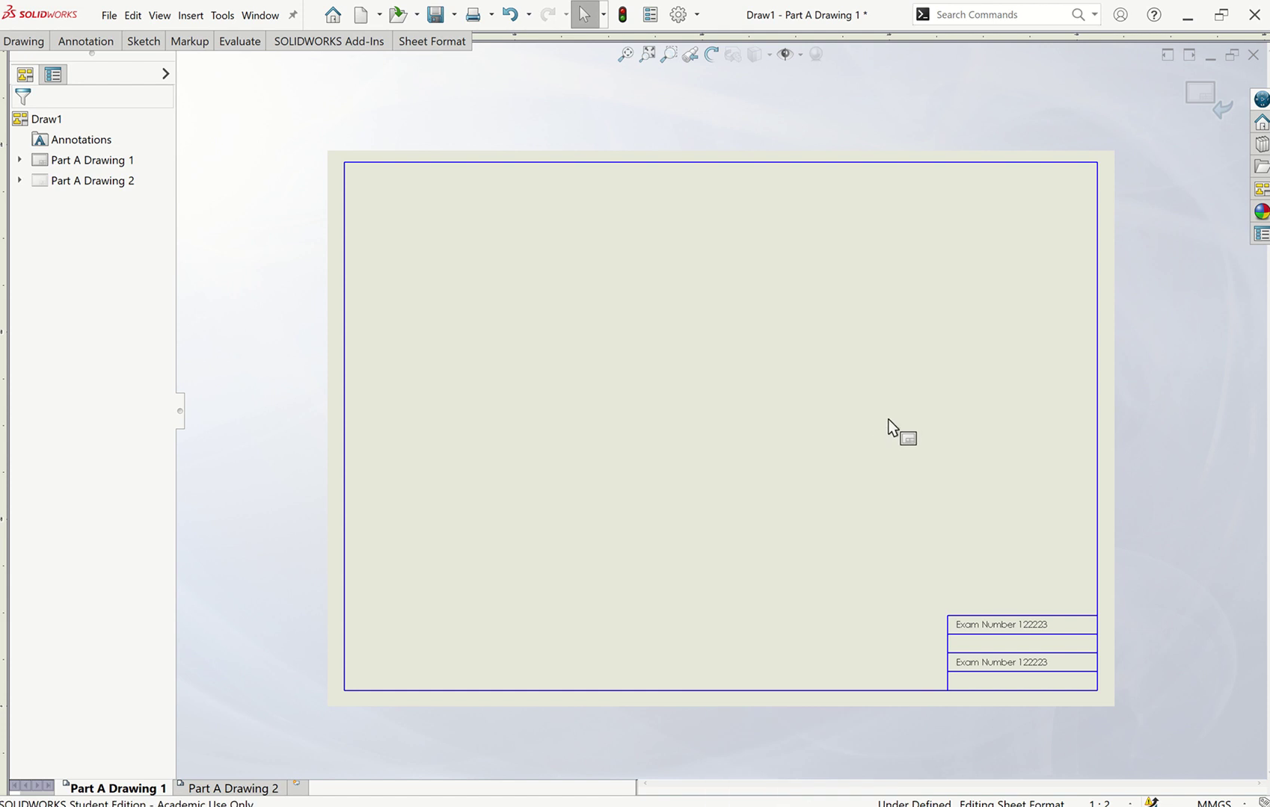
pyautogui.click(1215, 103)
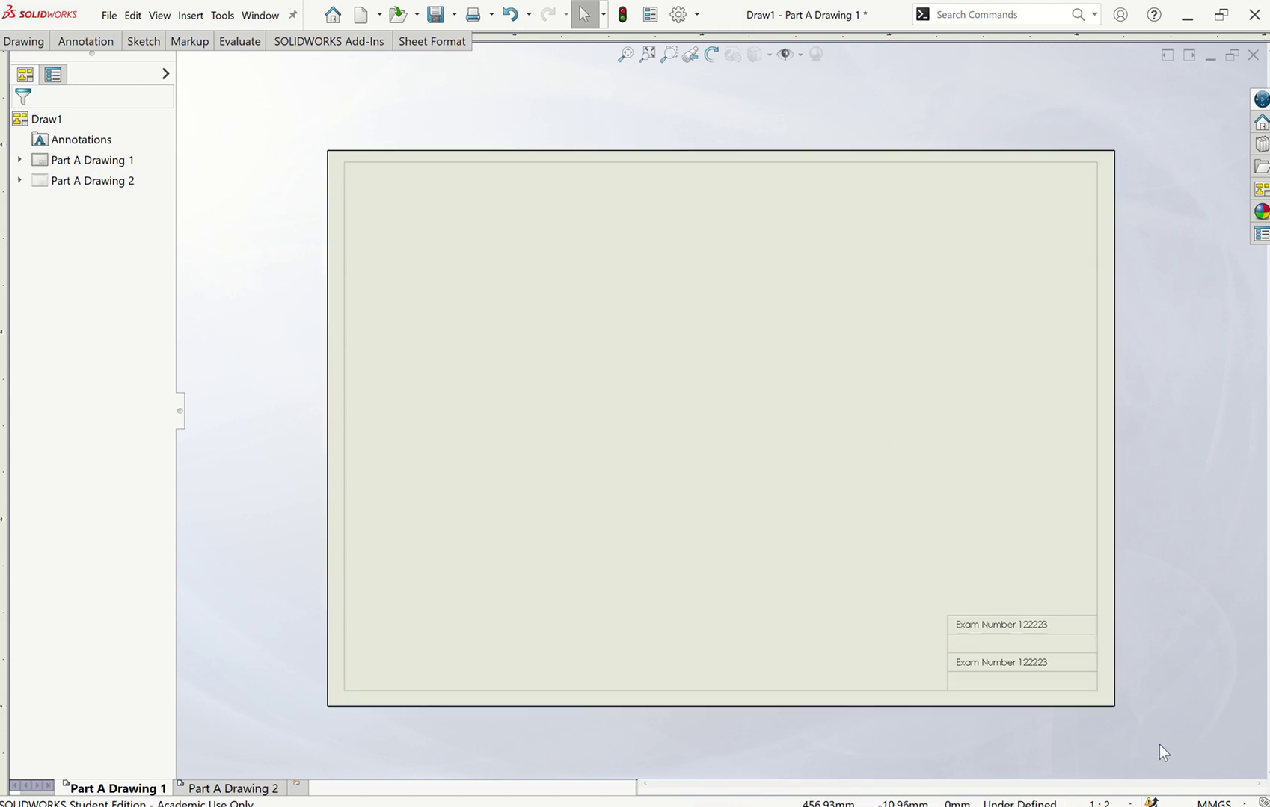